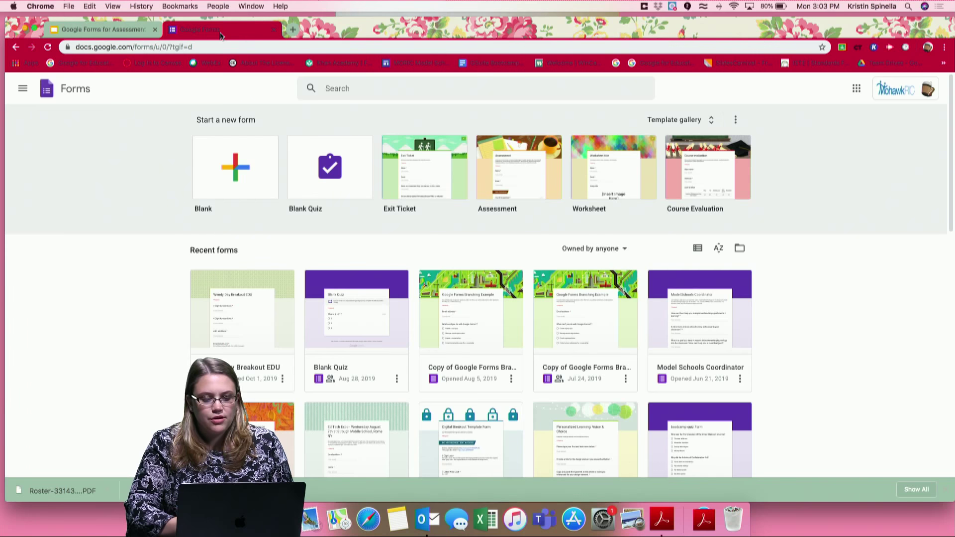
- Create a new blank form and name it "Test", applying the same name as the form's title
left_click(236, 168)
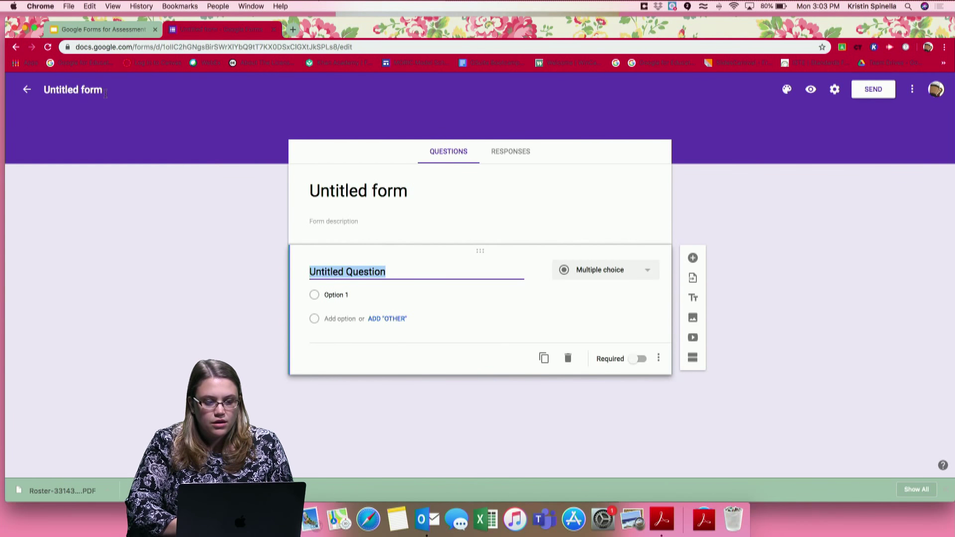
left_click(104, 92)
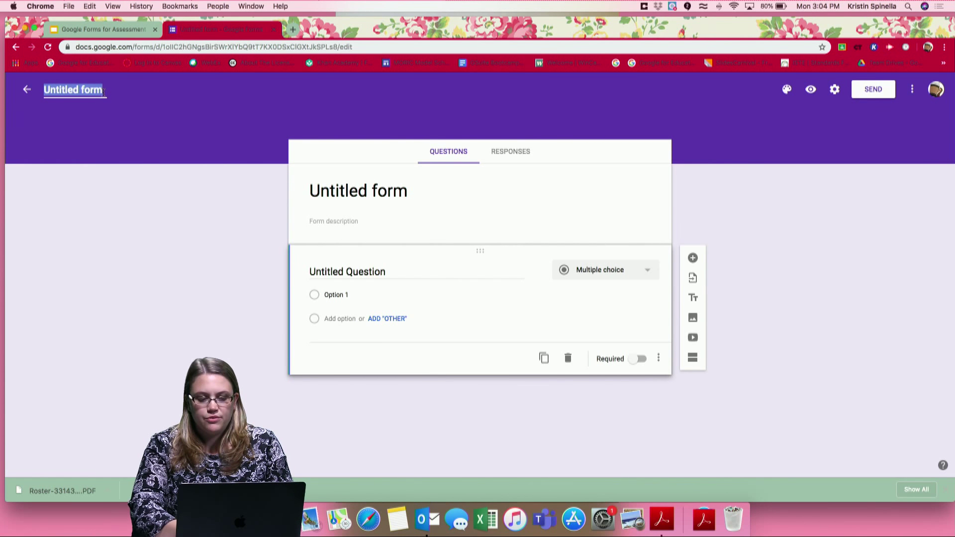
type("Test")
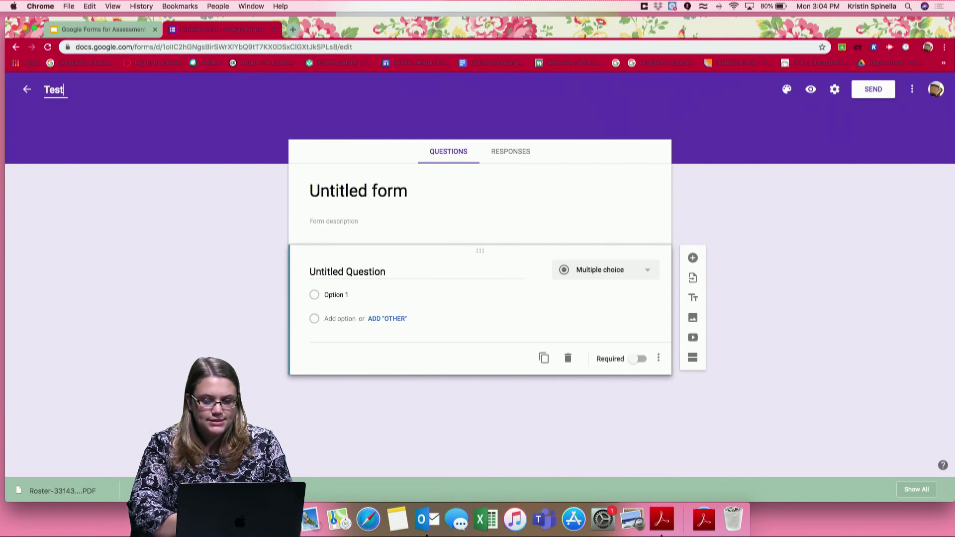
left_click(360, 193)
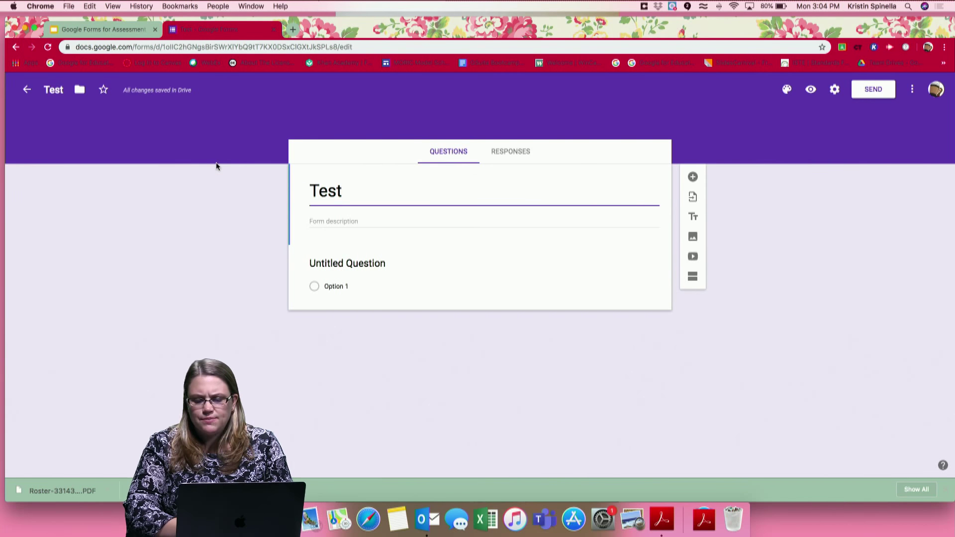
- Keep the first question as Multiple choice and enter "What is 1 + 1?" as its text
left_click(331, 264)
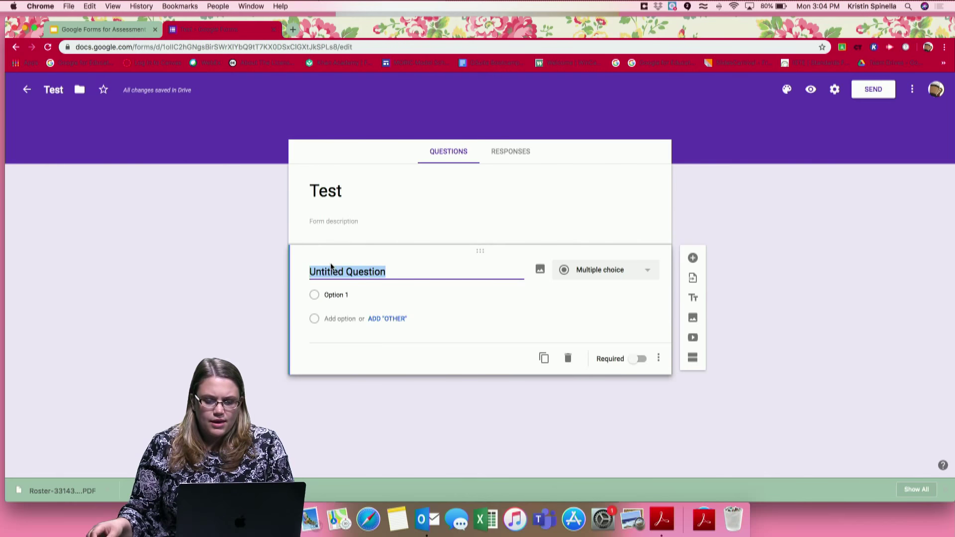
left_click(319, 232)
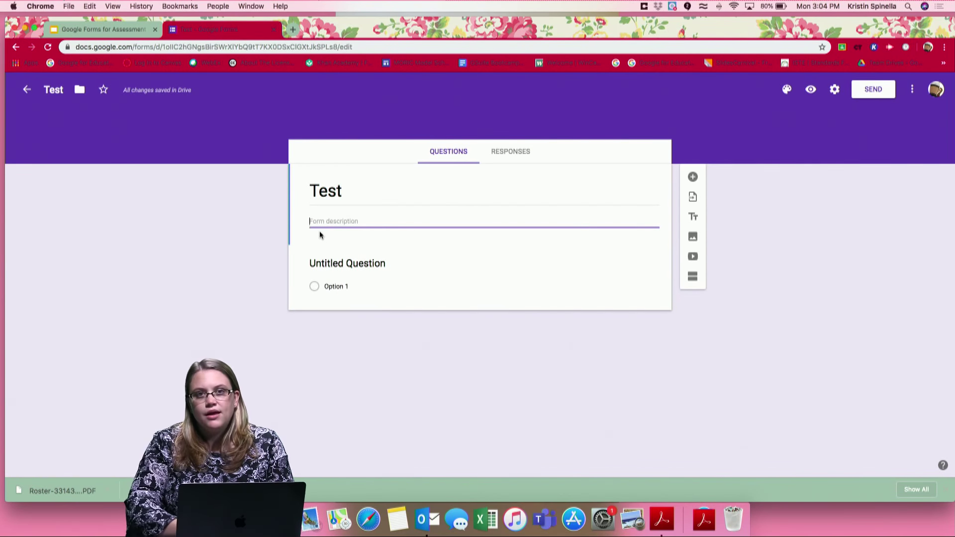
left_click(340, 259)
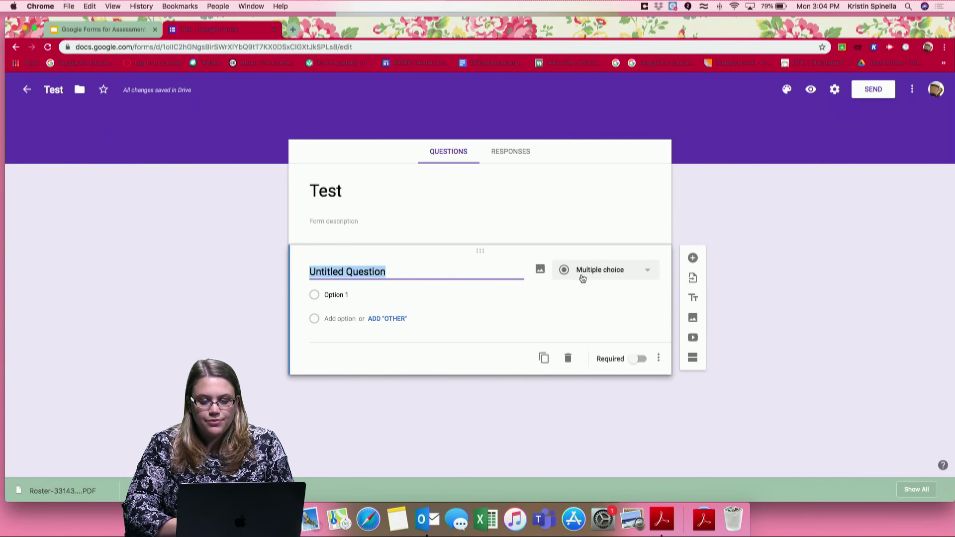
left_click(648, 274)
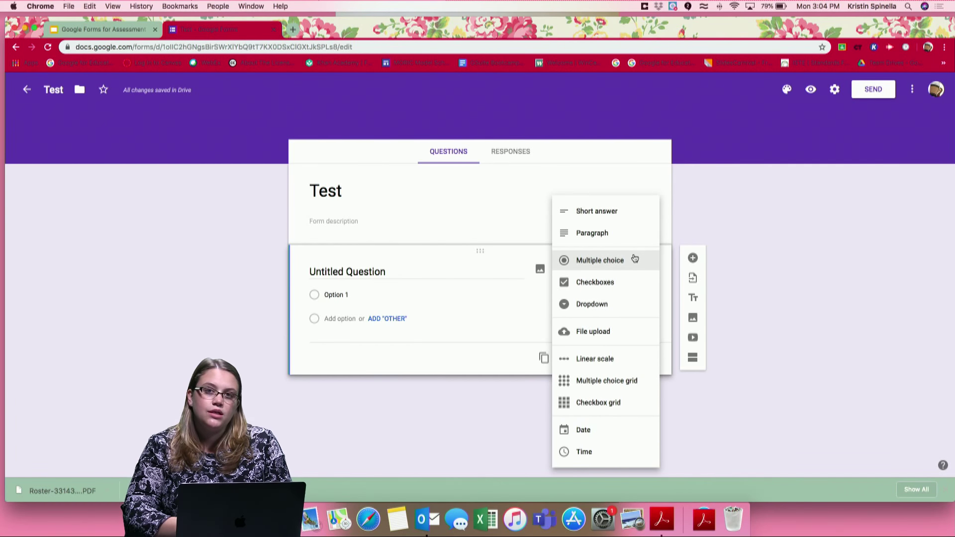
left_click(634, 259)
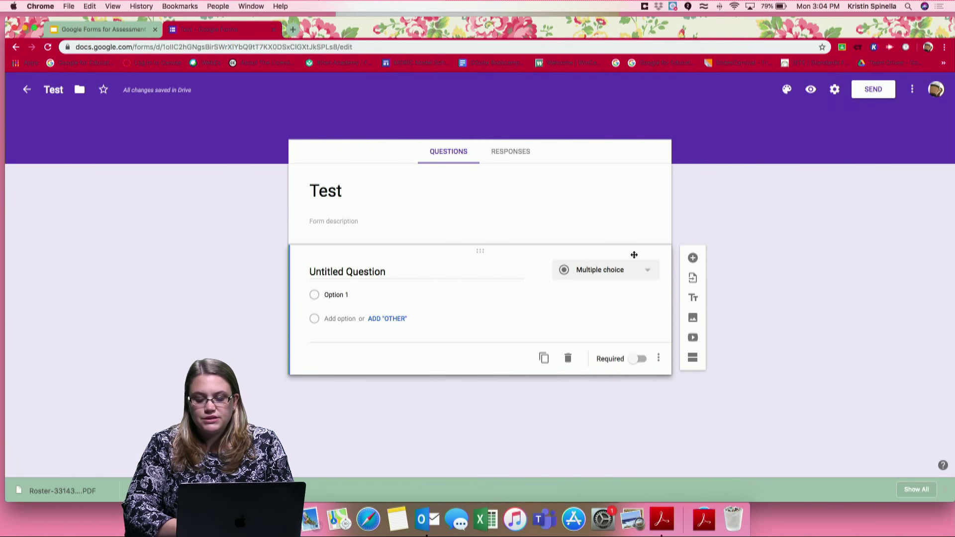
left_click(417, 266)
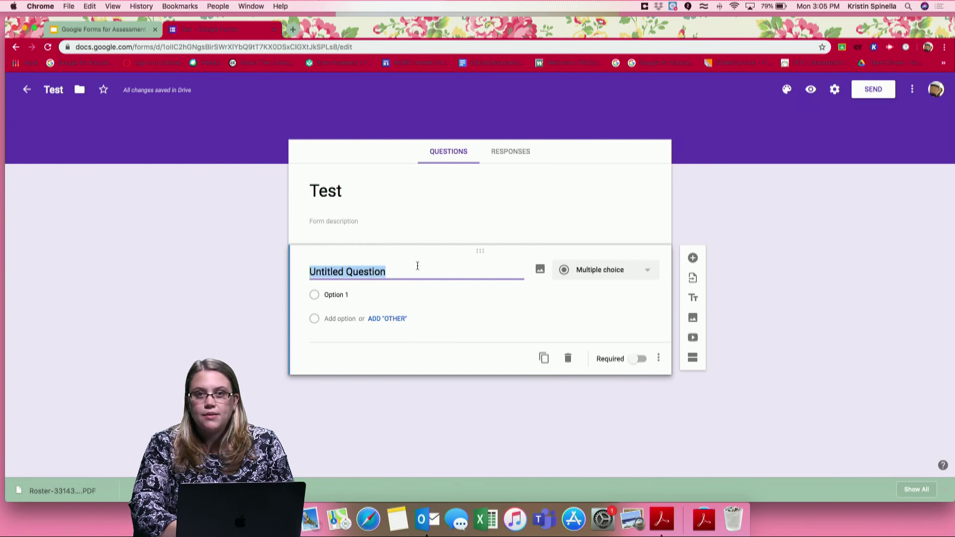
type("What is 1 + 1?")
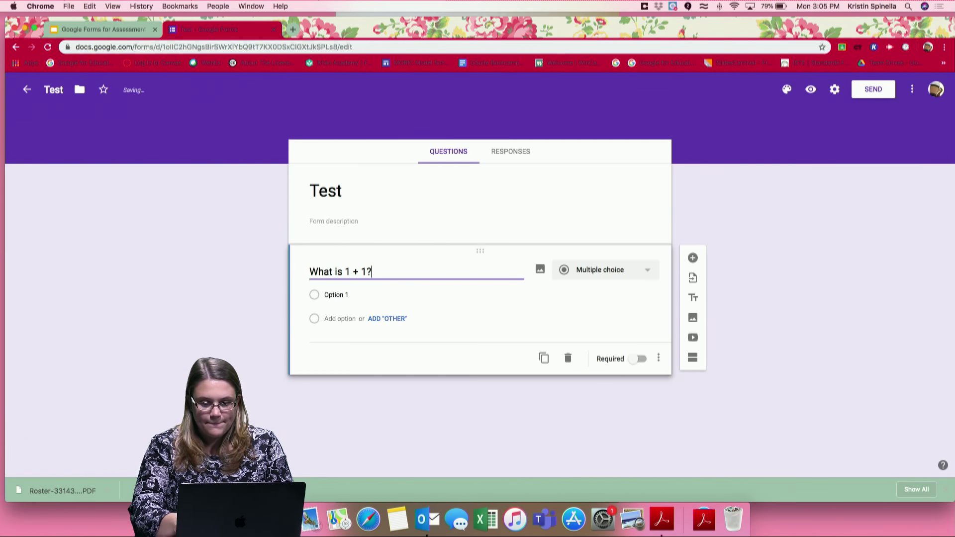
- Enter 3, 5, 7 and 2 as the four answer options of the "What is 1 + 1?" question
left_click(342, 295)
type("3")
key("Return")
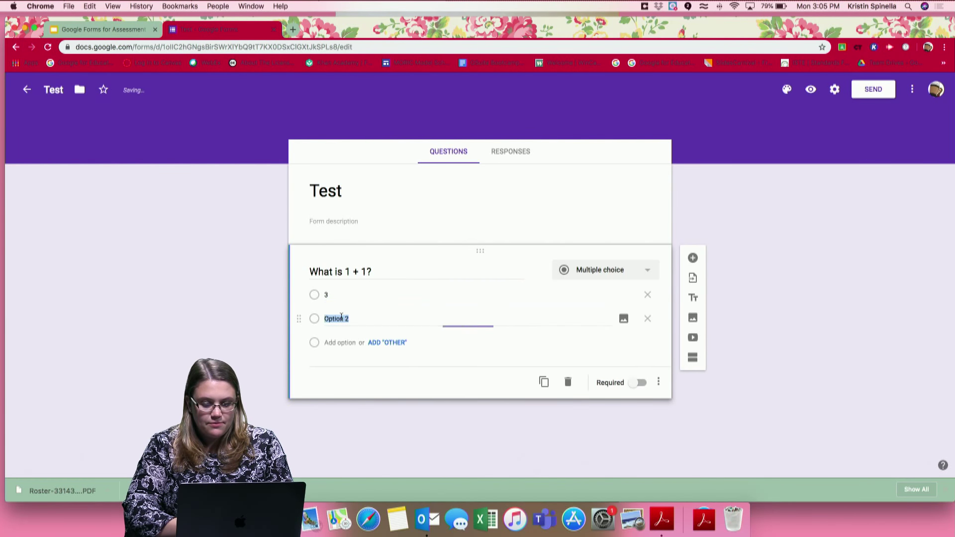
type("5")
left_click(341, 341)
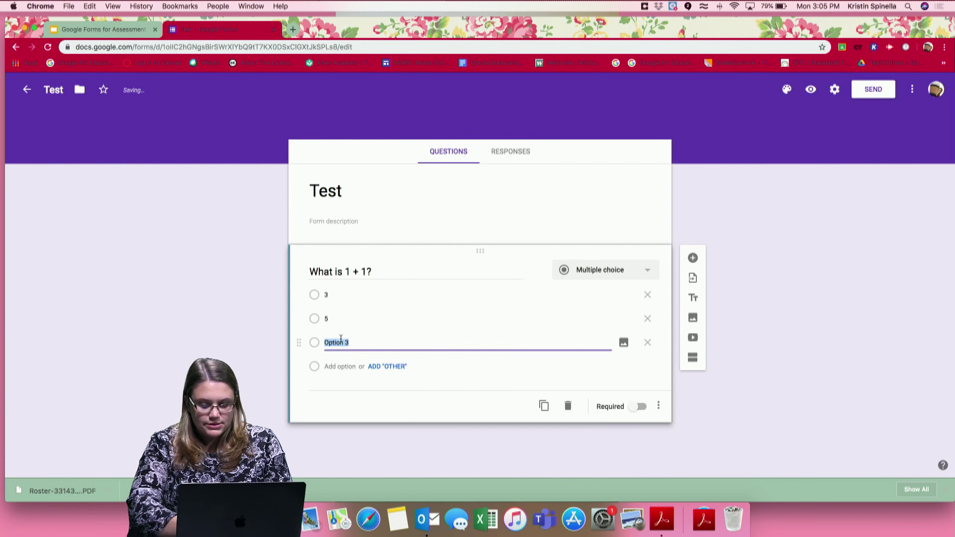
type("7")
key("Return")
type("2")
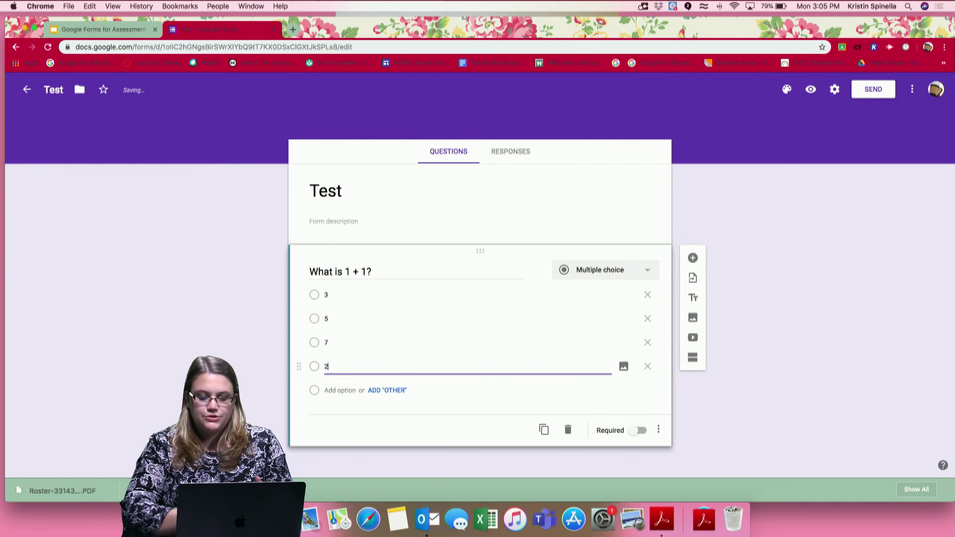
left_click(434, 403)
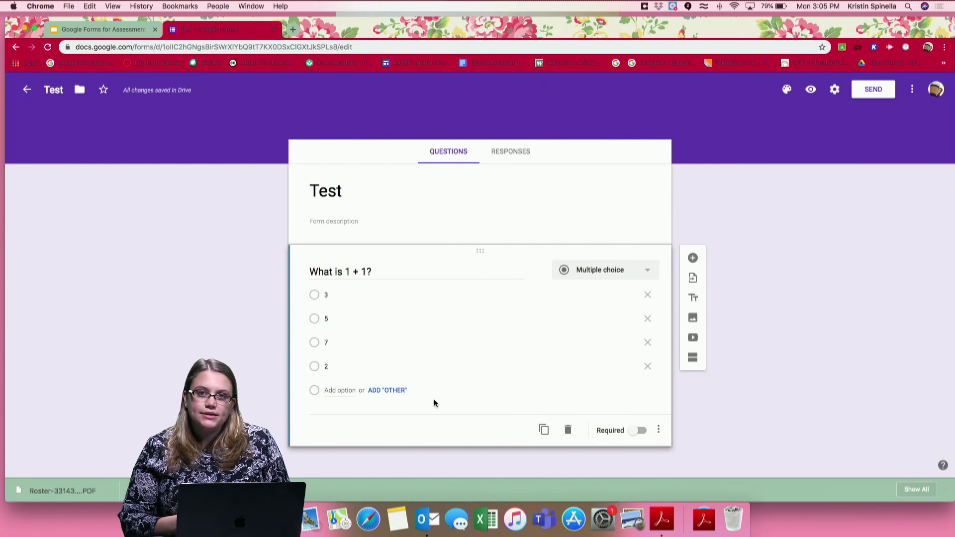
- Add a blank second question below the first, and view the forms available for importing questions without selecting one
left_click(693, 258)
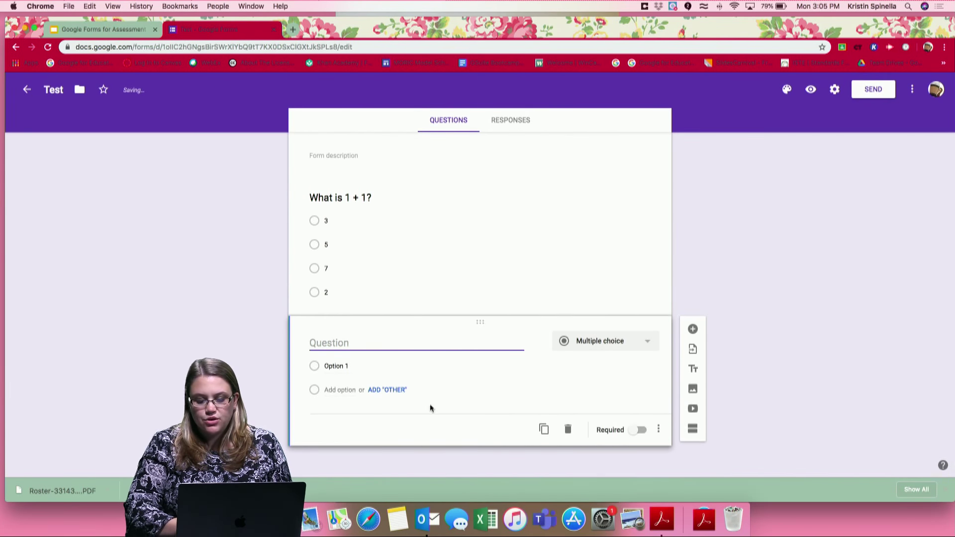
left_click(693, 350)
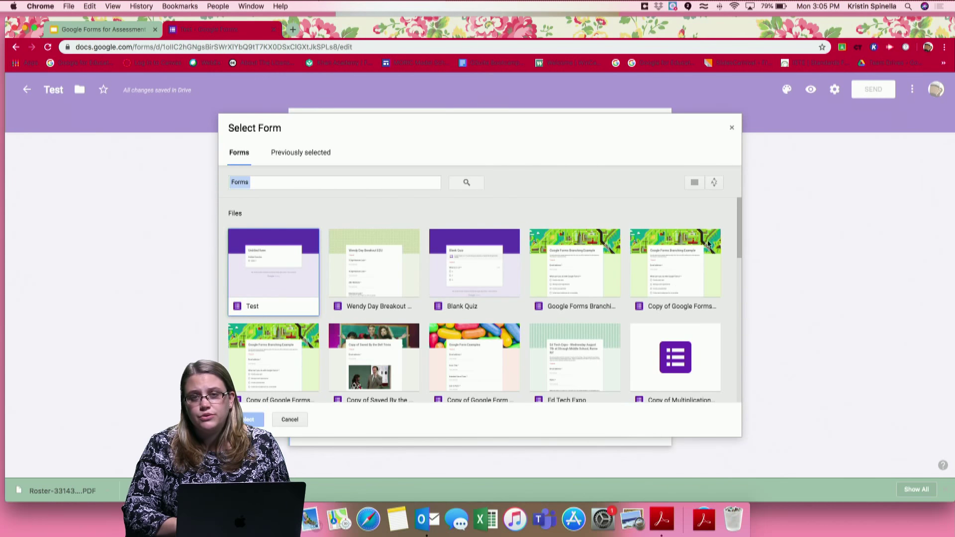
left_click(732, 128)
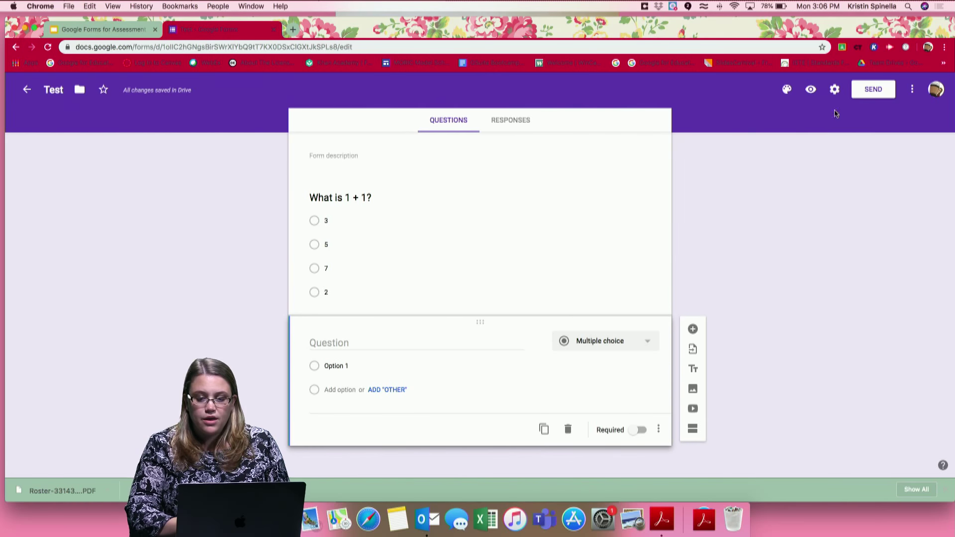
- Set the form's header to the coloured pencils image from the Work and School theme images
left_click(787, 90)
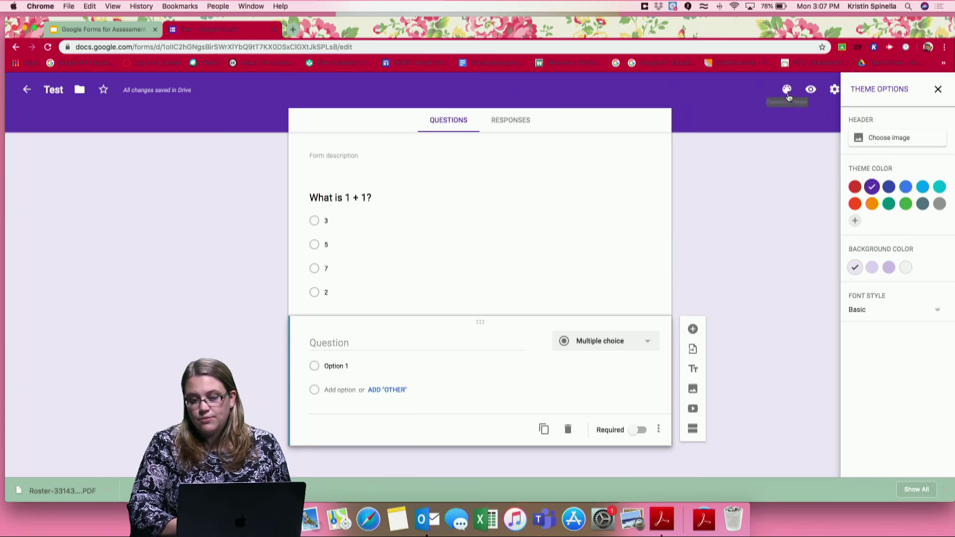
left_click(865, 140)
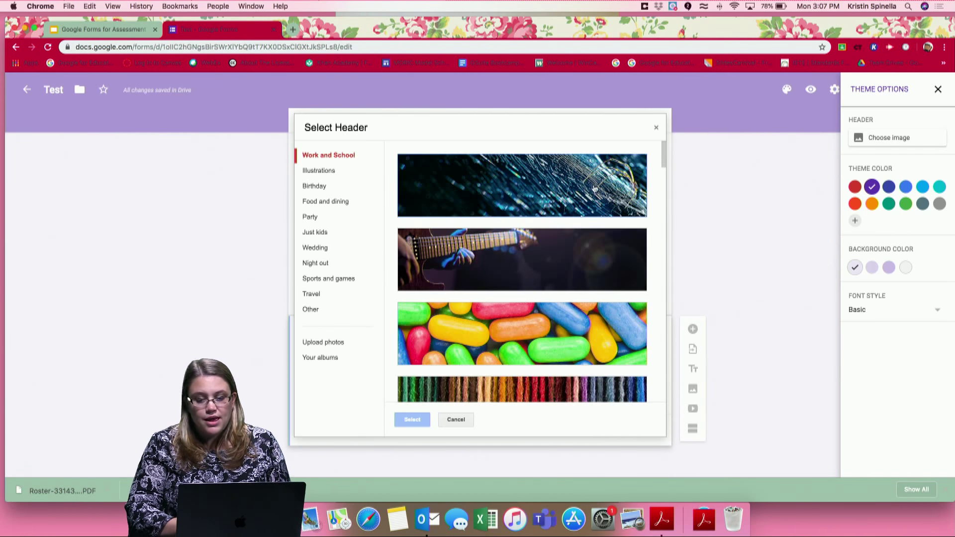
scroll(507, 266, "down", 15)
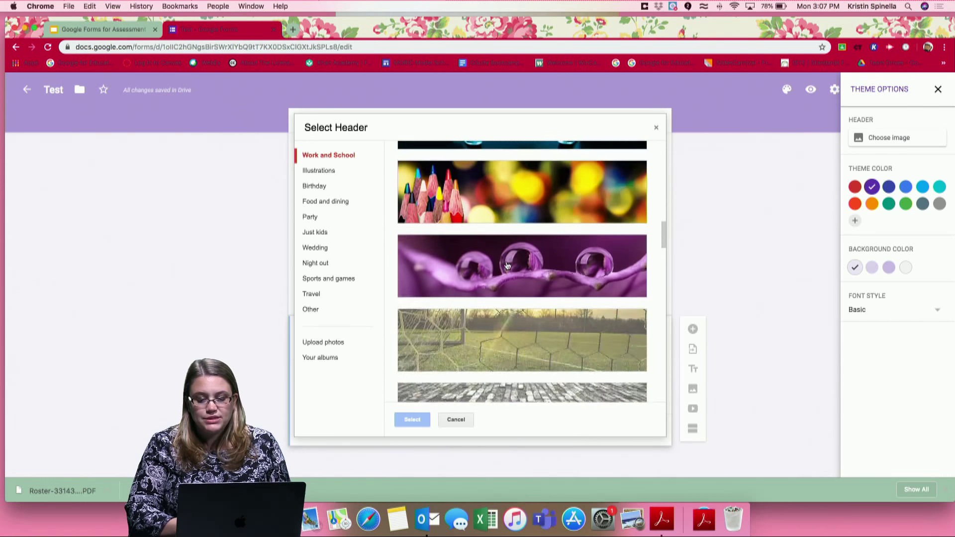
scroll(507, 266, "down", 6)
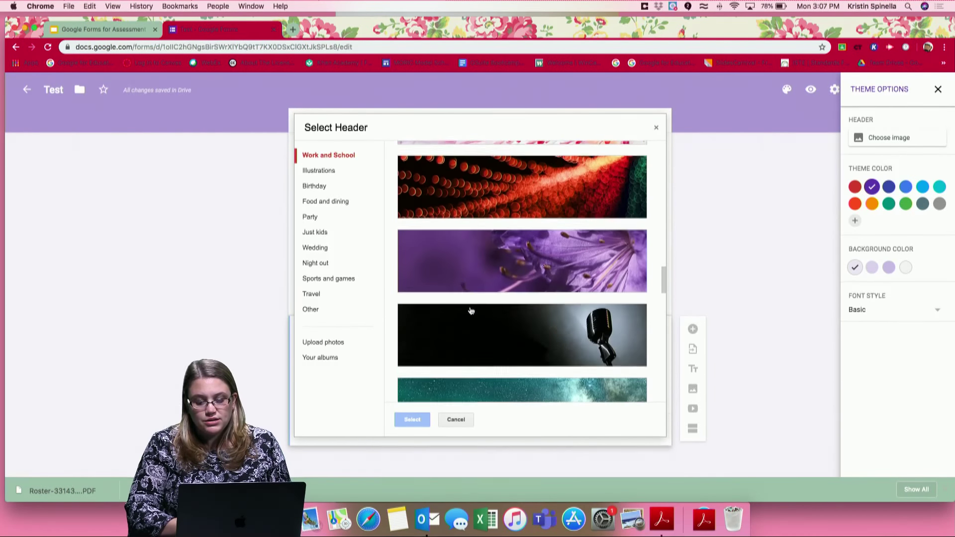
scroll(461, 284, "down", 5)
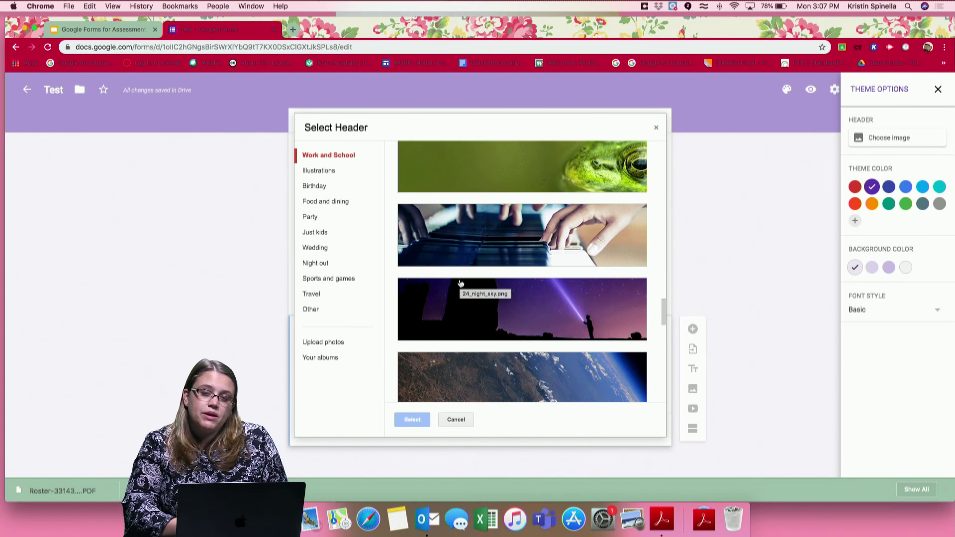
scroll(461, 283, "up", 5)
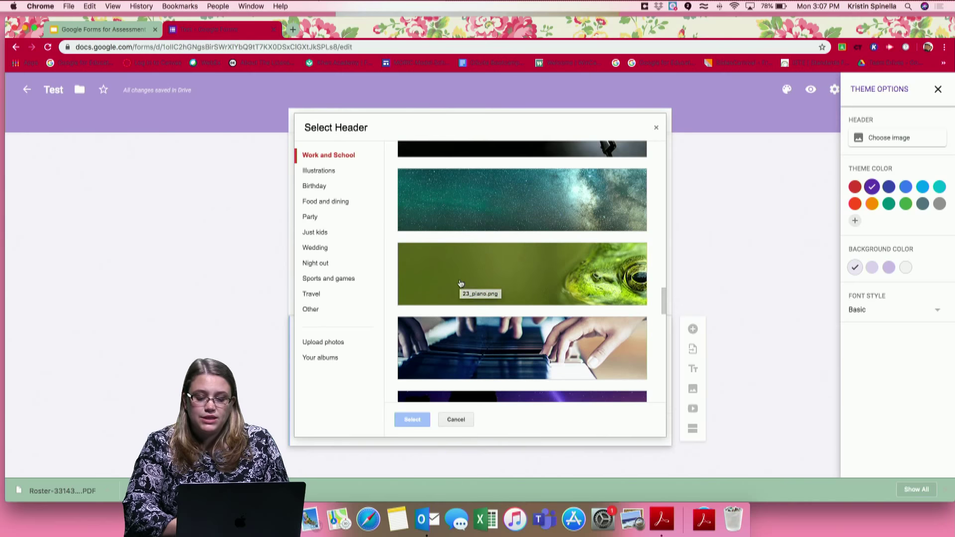
scroll(460, 284, "up", 10)
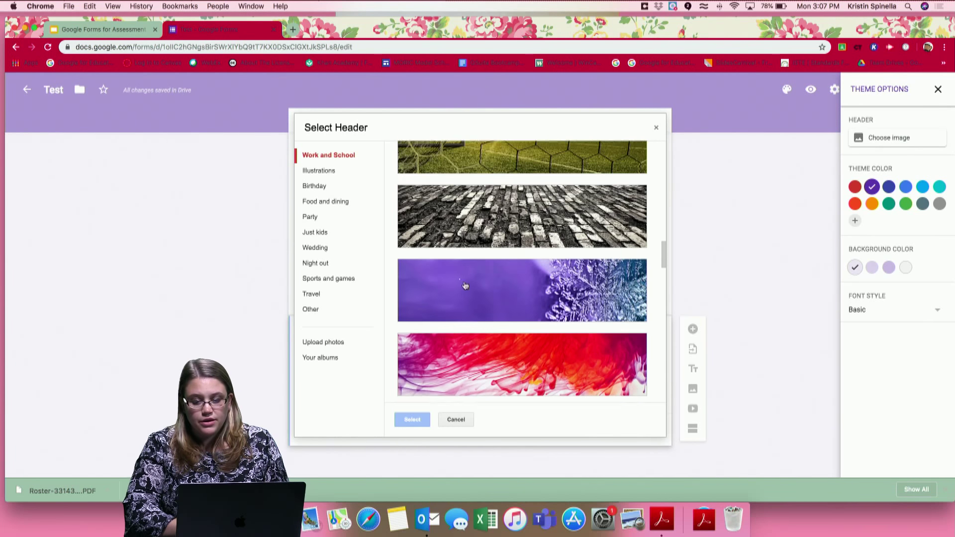
scroll(461, 283, "up", 5)
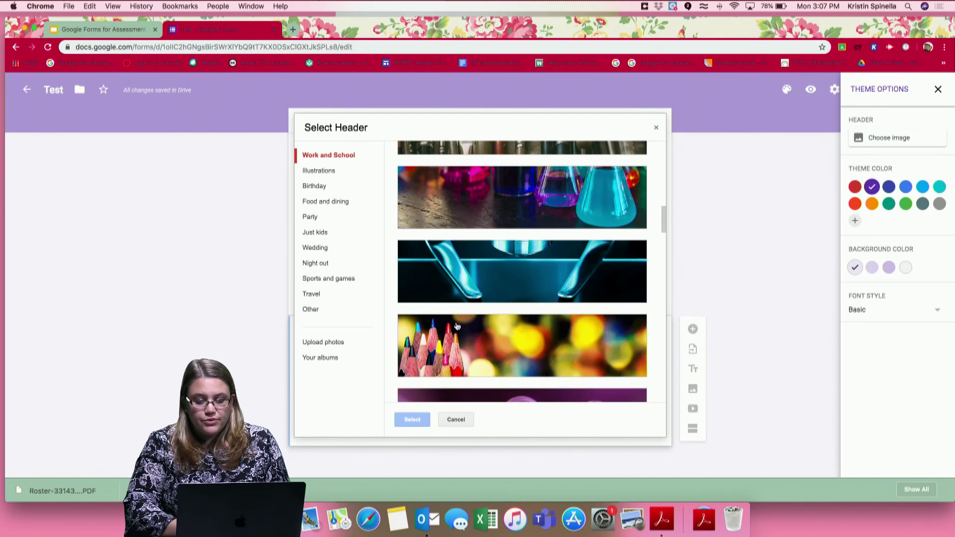
left_click(454, 334)
left_click(416, 421)
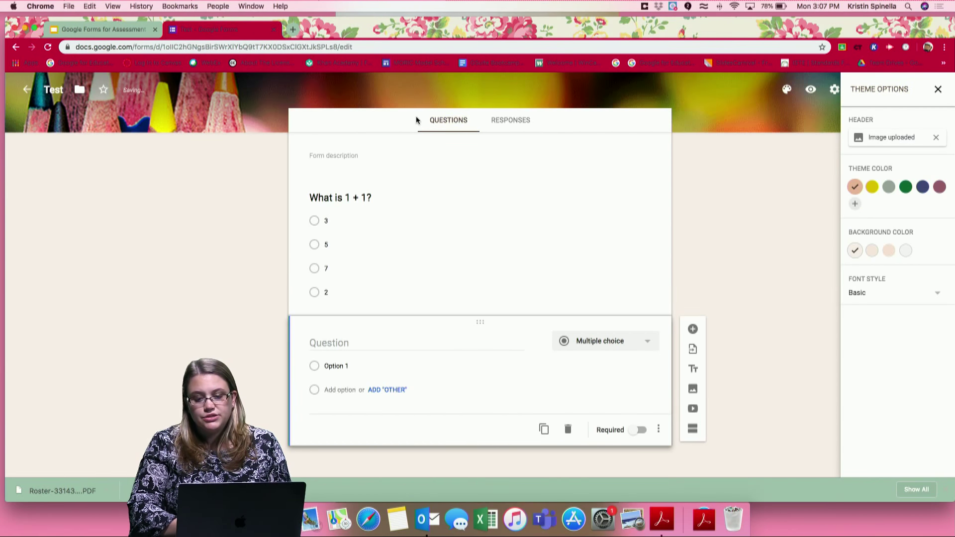
left_click(938, 90)
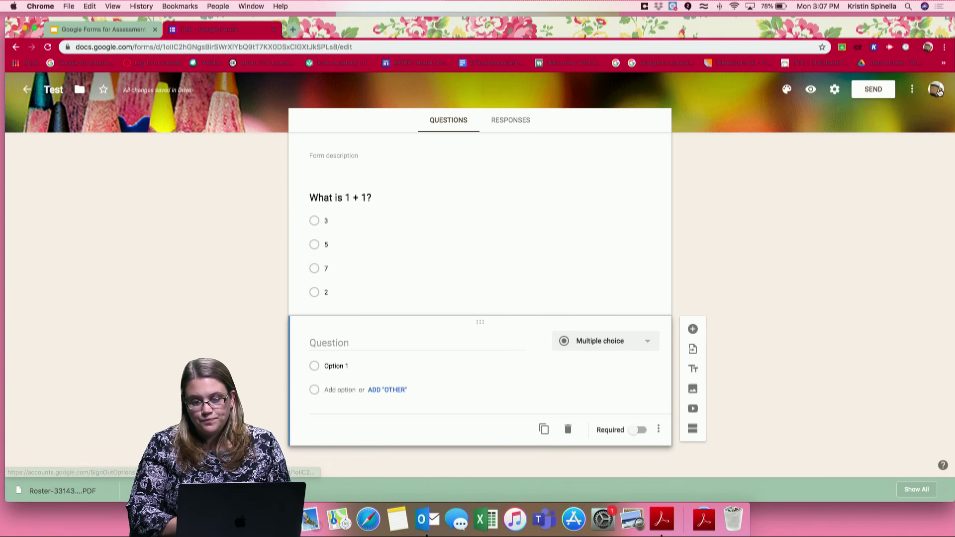
- Preview the form as respondents see it, and review its general settings without changing them
left_click(812, 90)
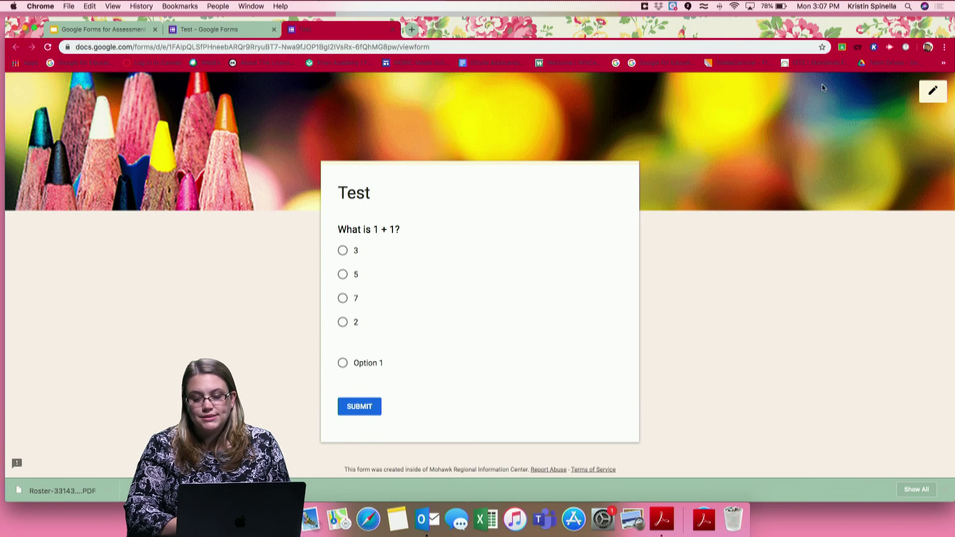
left_click(926, 97)
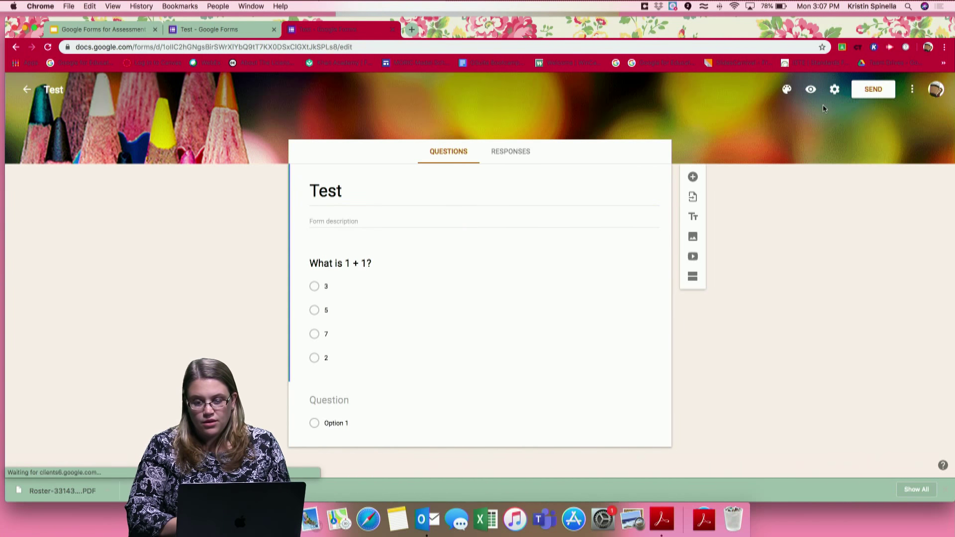
left_click(835, 90)
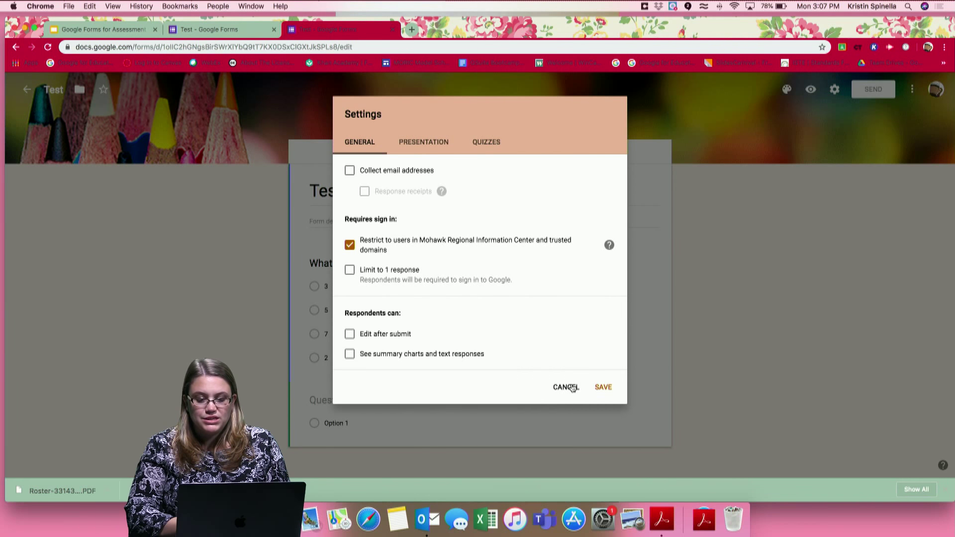
left_click(572, 388)
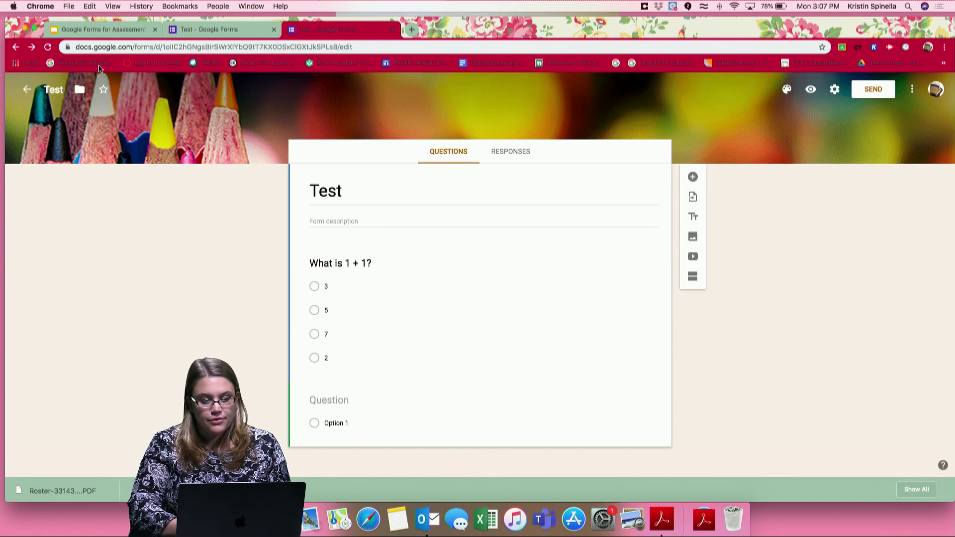
- Leave the form and switch to the Google Forms for Assessment Webinar presentation in Google Slides, presenting the "Create Your Form" slide full screen
left_click(28, 90)
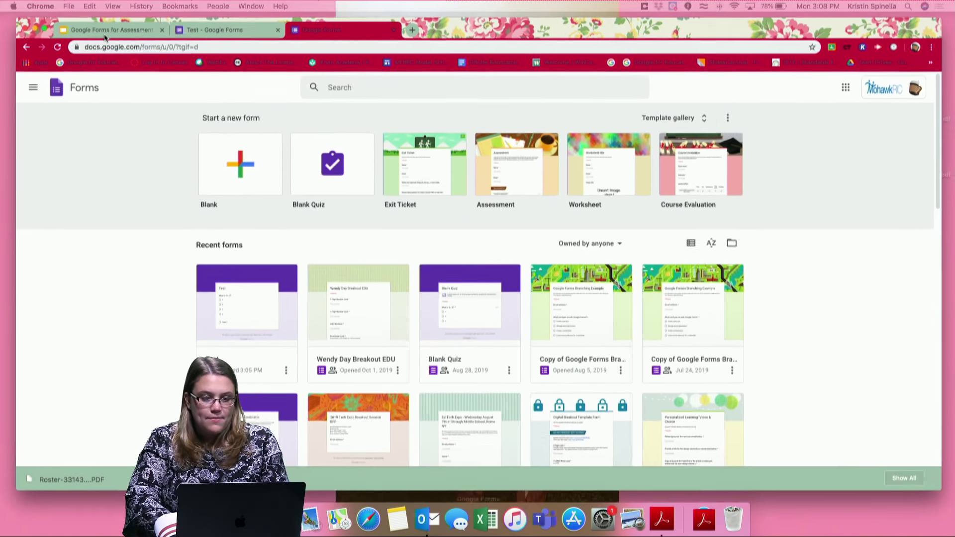
left_click(102, 29)
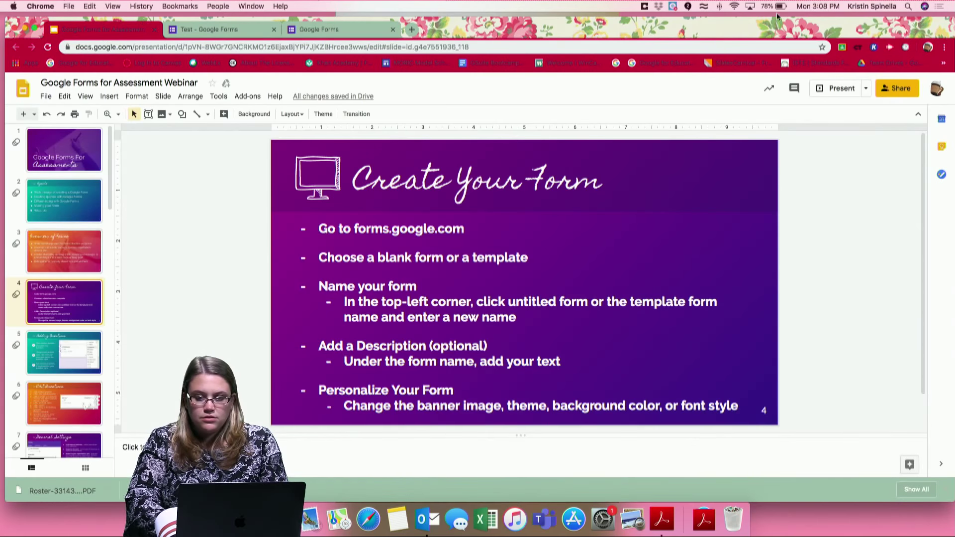
left_click(852, 93)
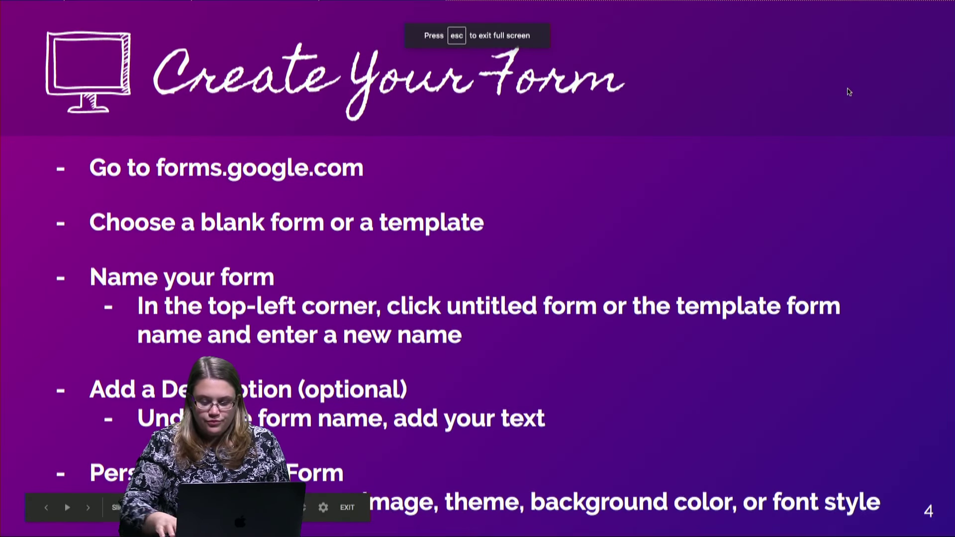
- Advance the presentation to the "Adding Questions" slide
key("Right")
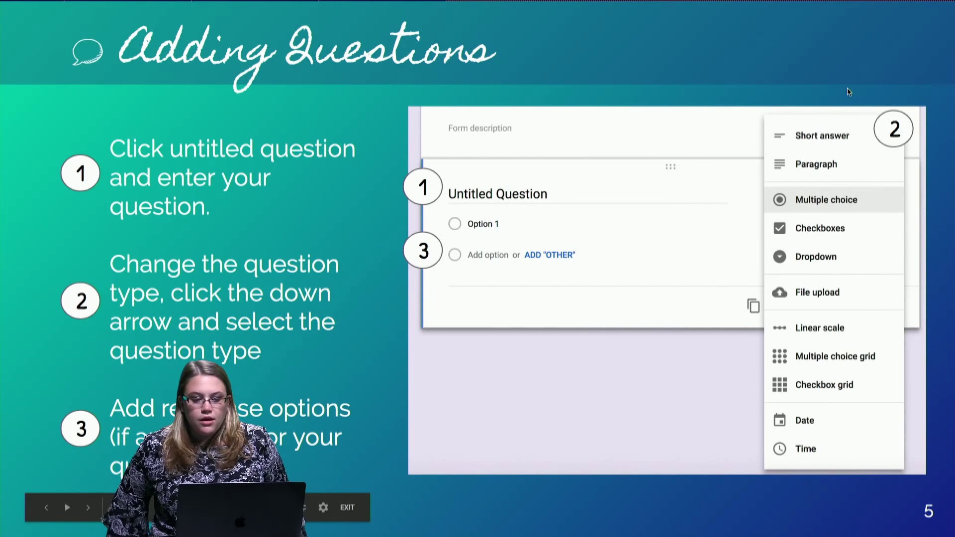
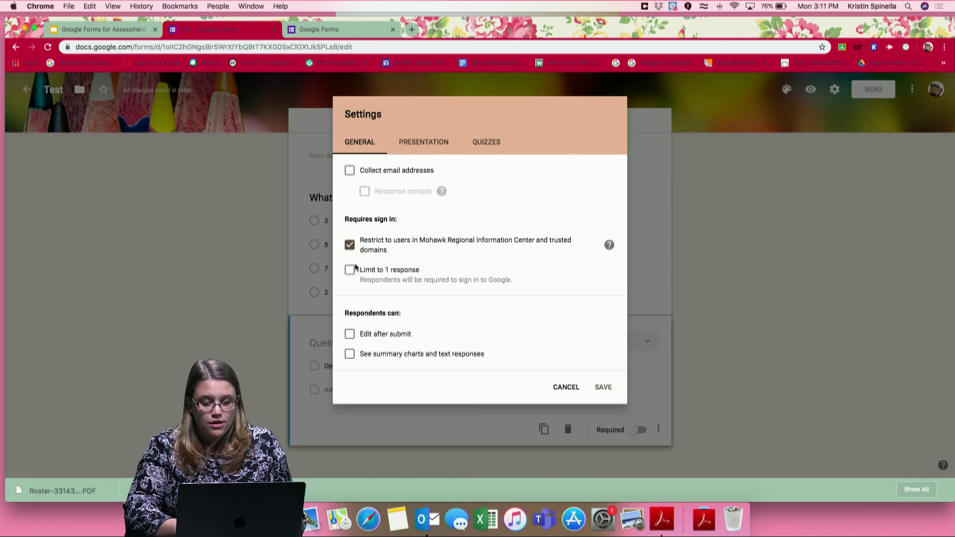
- Turn off the restriction to Mohawk Regional Information Center users, and review the form's presentation settings and confirmation message without changing them
left_click(350, 246)
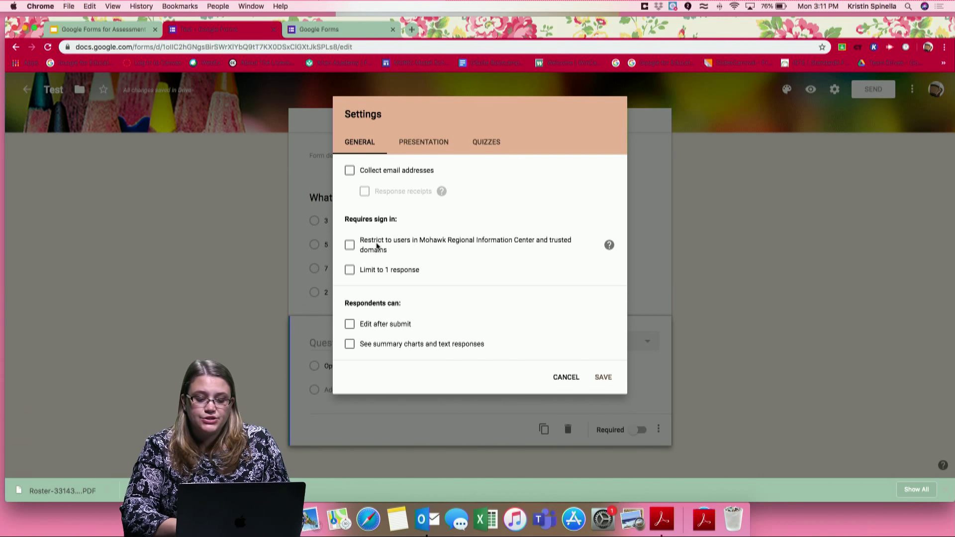
left_click(350, 246)
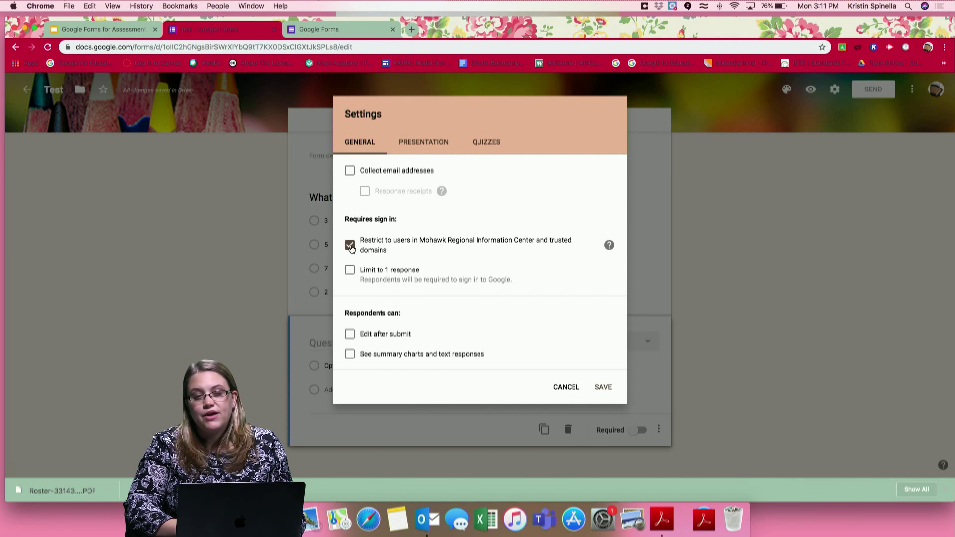
left_click(351, 246)
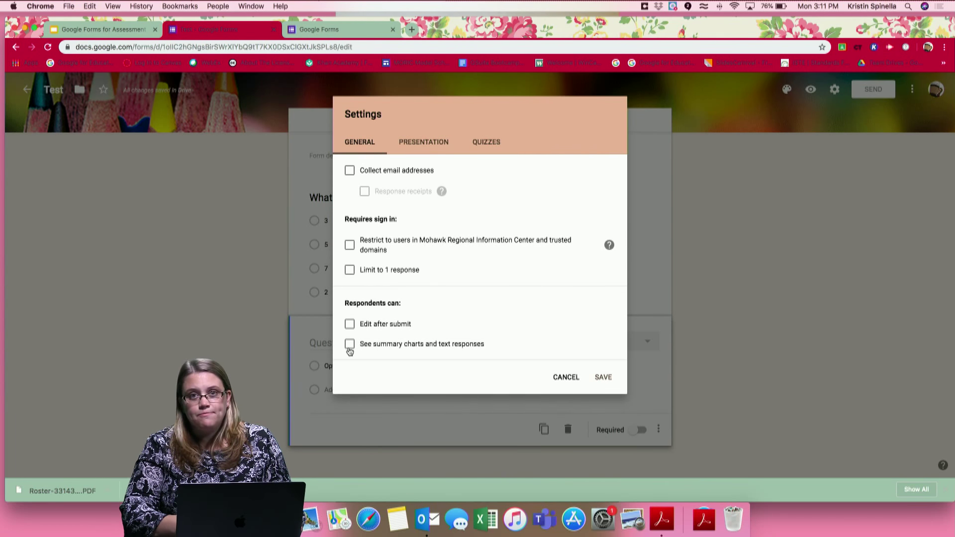
left_click(404, 144)
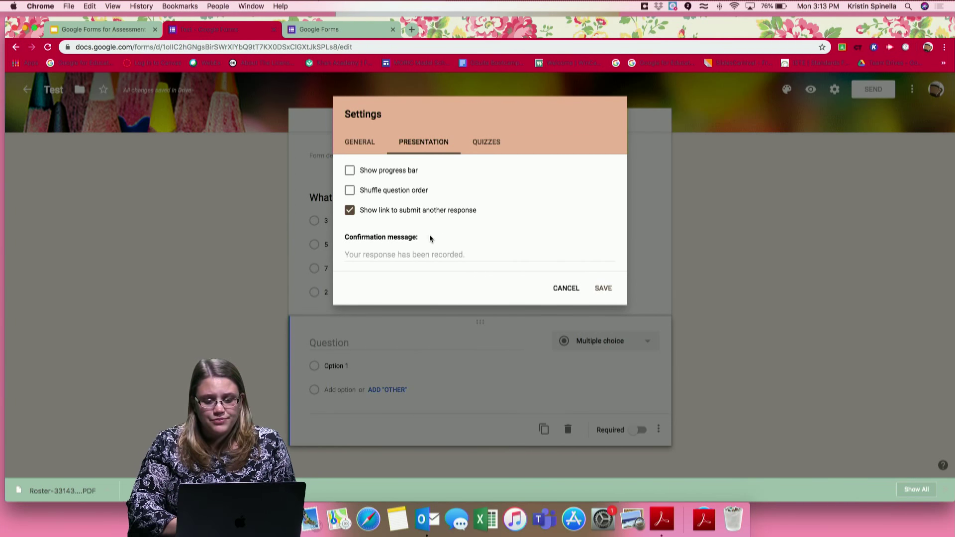
left_click(421, 249)
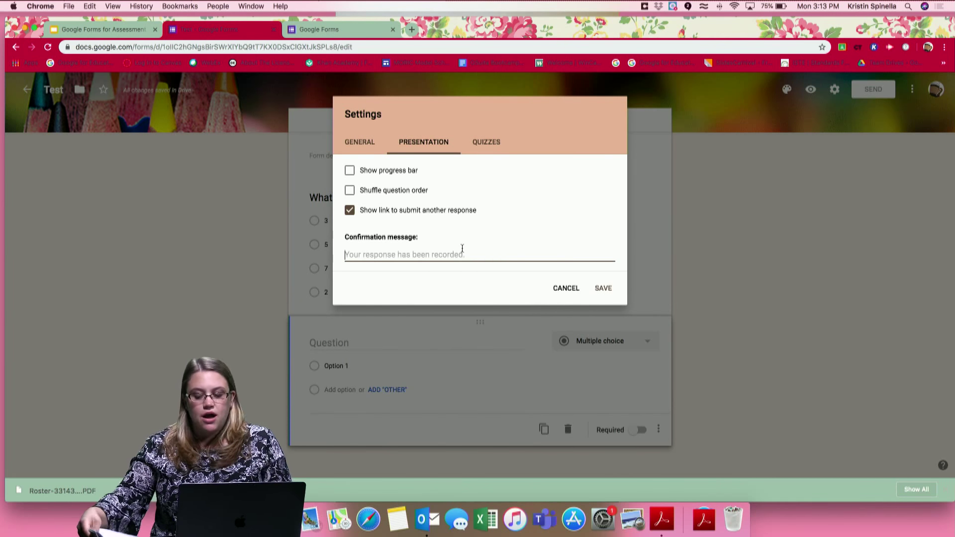
- Make the form a quiz with locked mode on and grades released later after manual review, and save the settings
left_click(497, 144)
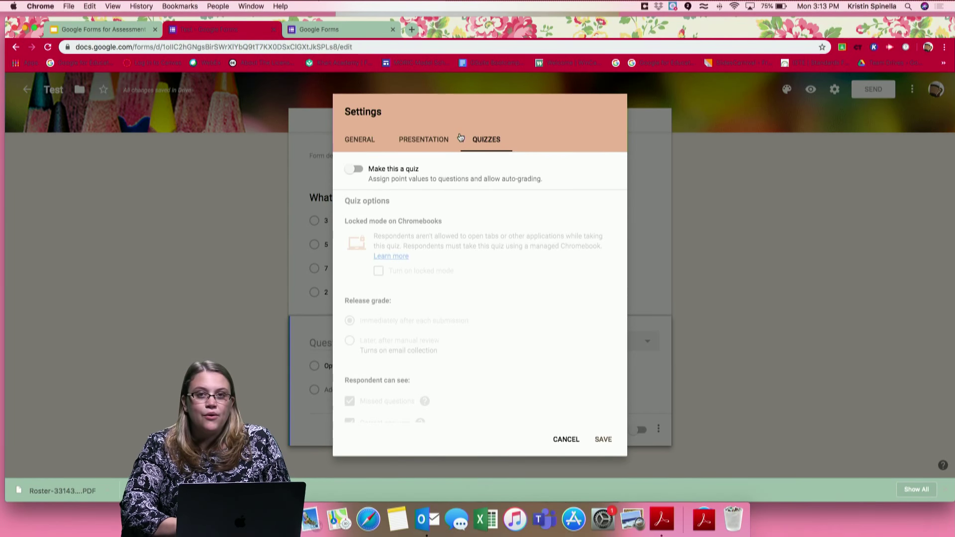
left_click(361, 172)
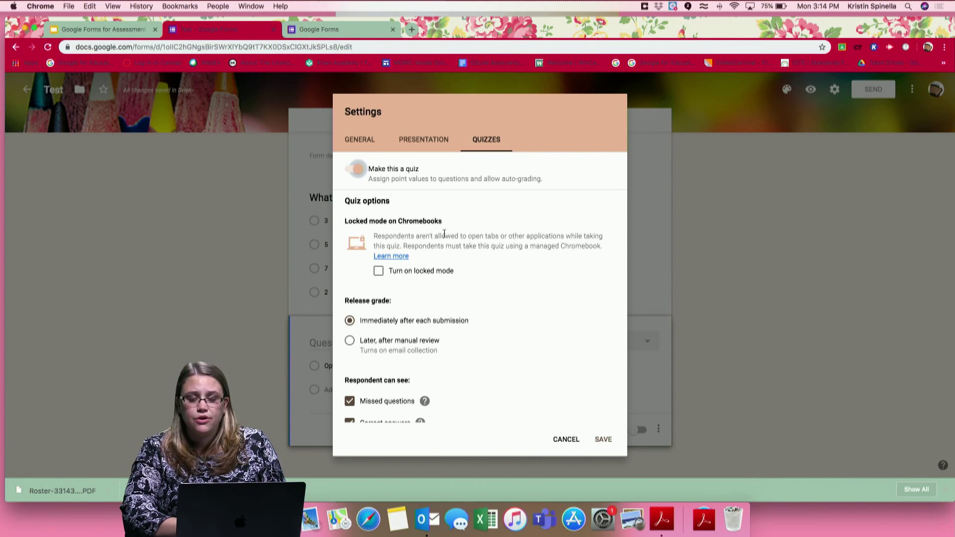
left_click(380, 273)
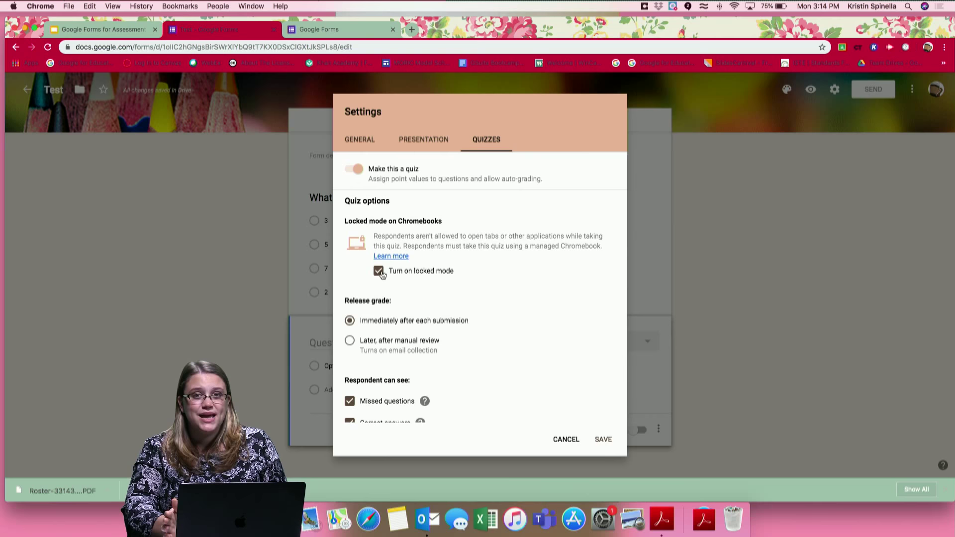
scroll(393, 301, "down", 2)
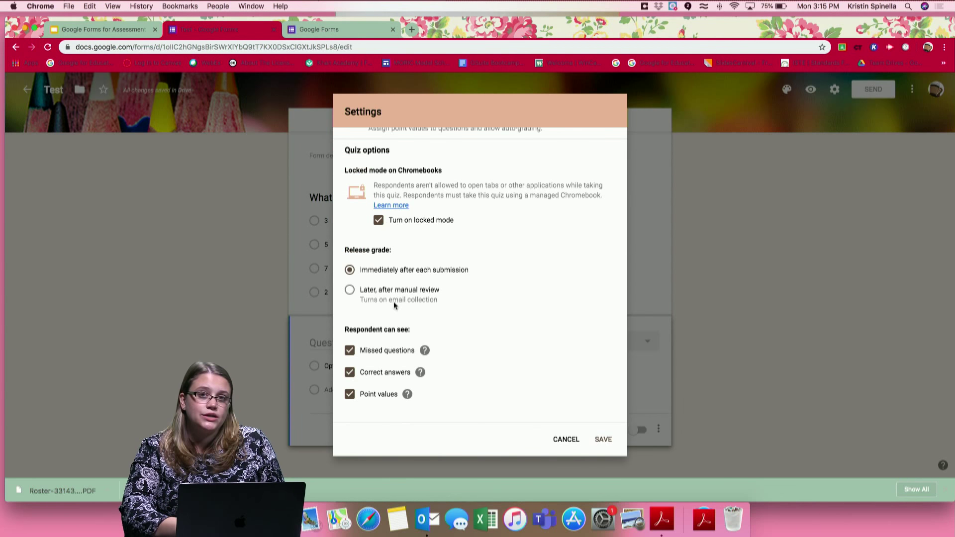
left_click(393, 302)
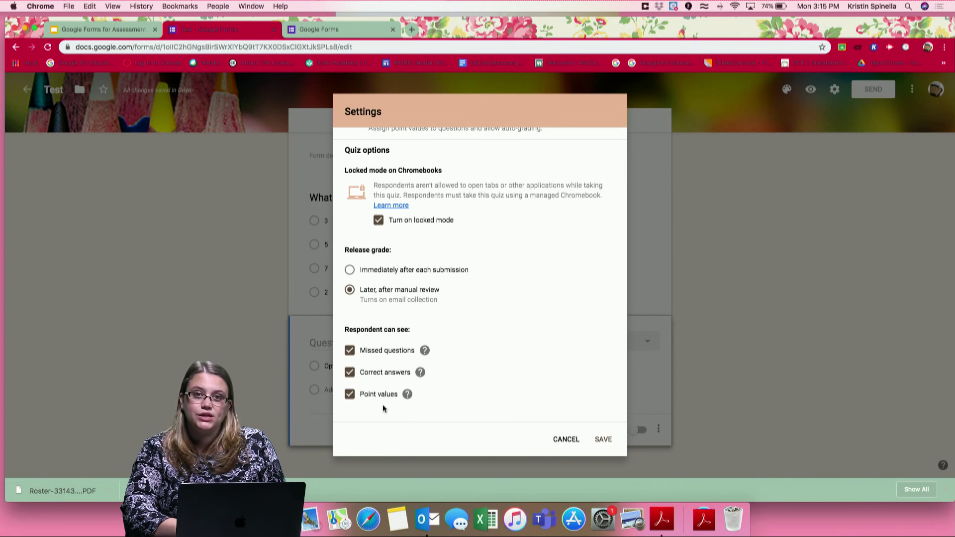
scroll(383, 407, "up", 2)
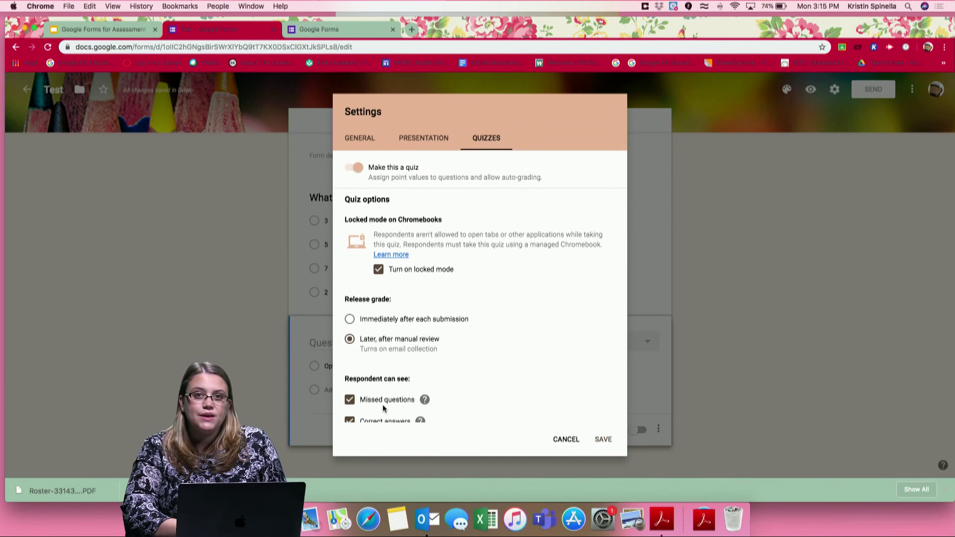
scroll(383, 408, "down", 2)
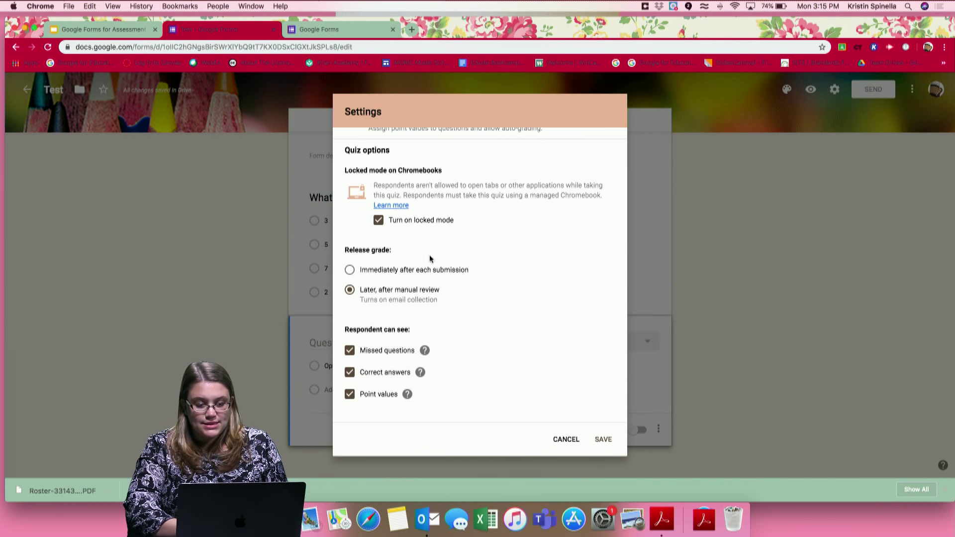
left_click(600, 440)
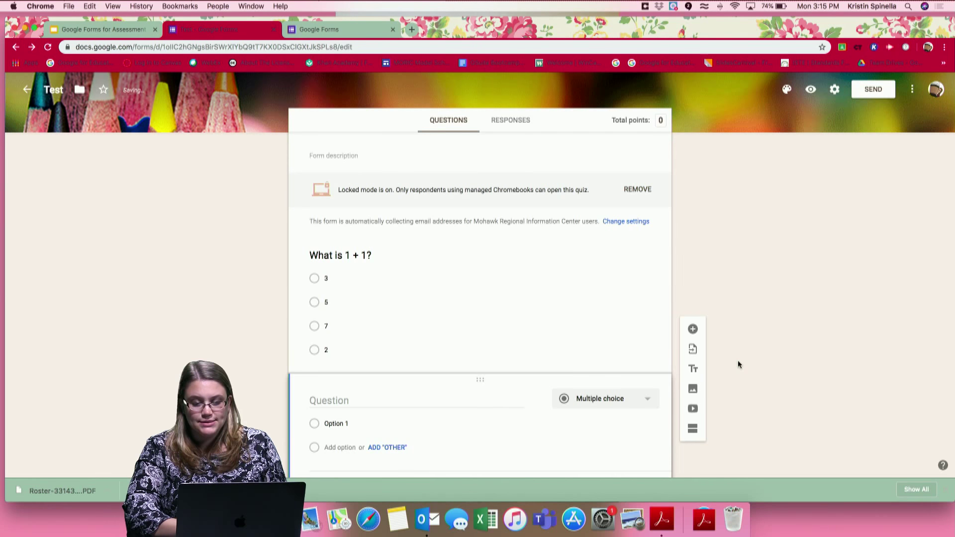
- Try to open the "What is 1 + 1?" question for editing, and reload the form page
scroll(739, 360, "down", 1)
scroll(738, 365, "up", 3)
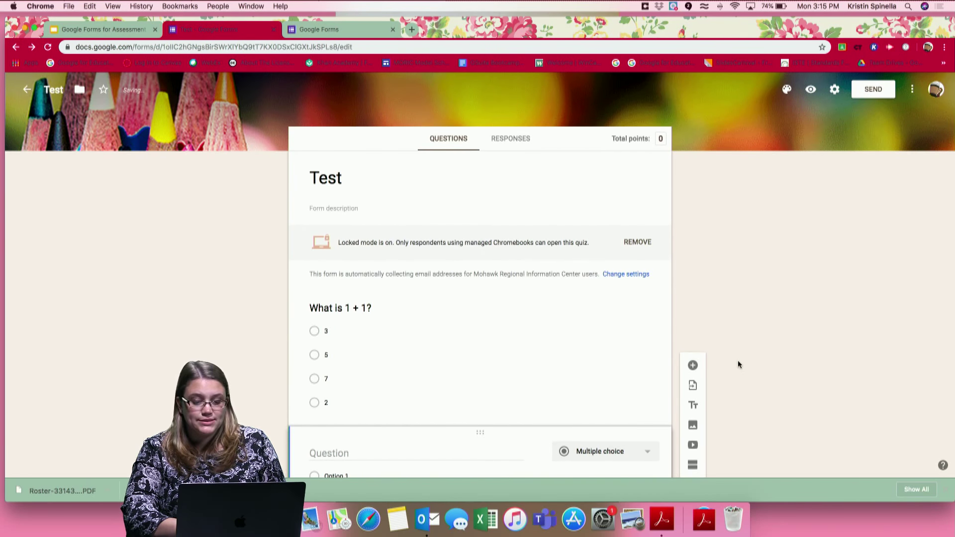
scroll(741, 347, "down", 2)
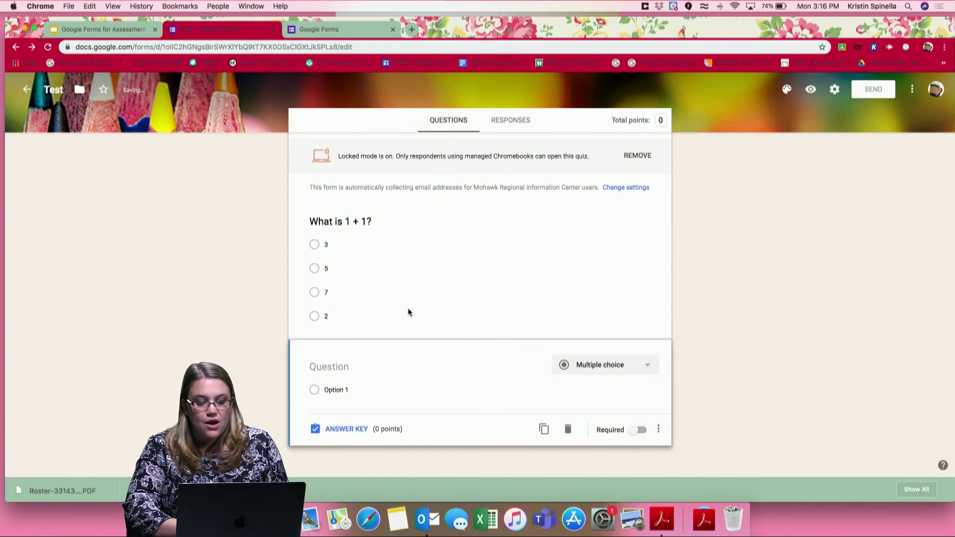
left_click(338, 271)
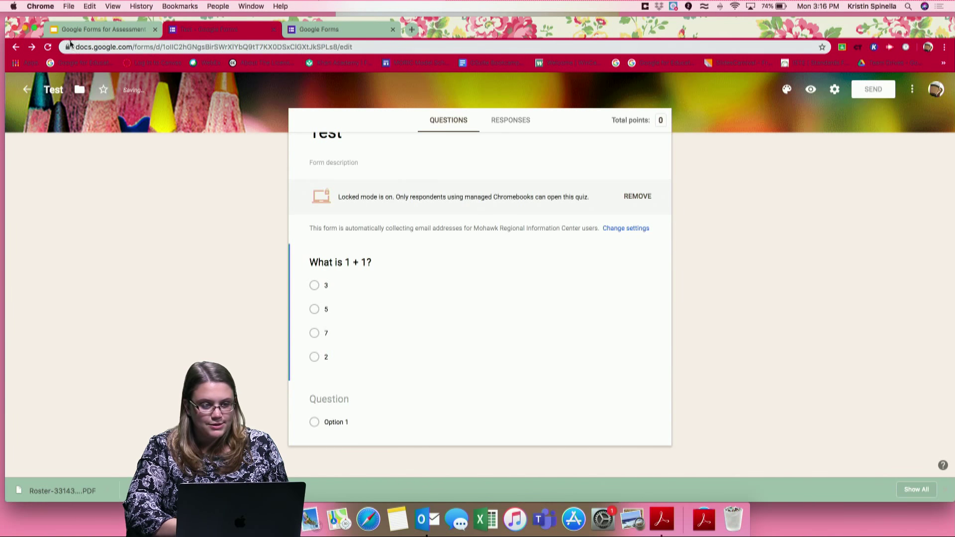
left_click(48, 47)
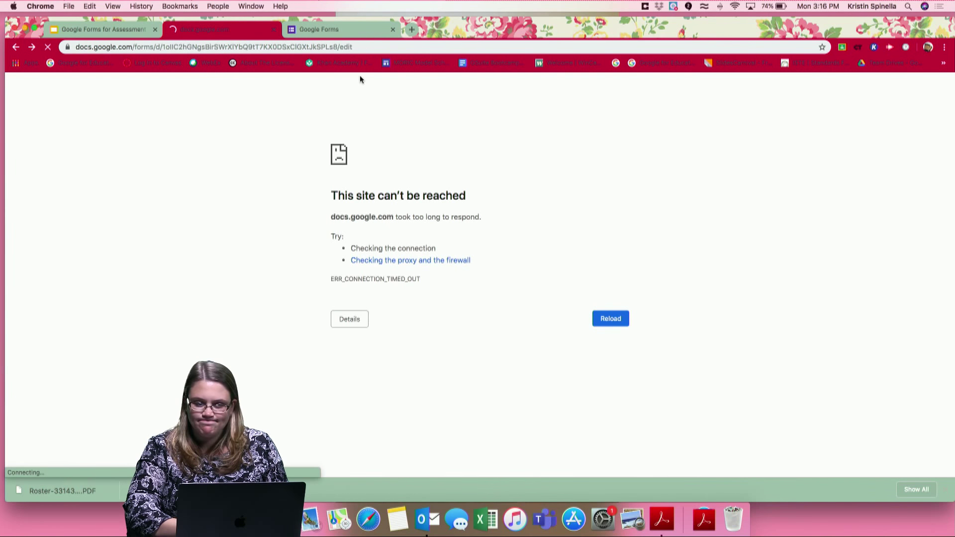
- Close both Google Forms tabs and try to load forms.google.com in a new tab
left_click(319, 30)
left_click(392, 29)
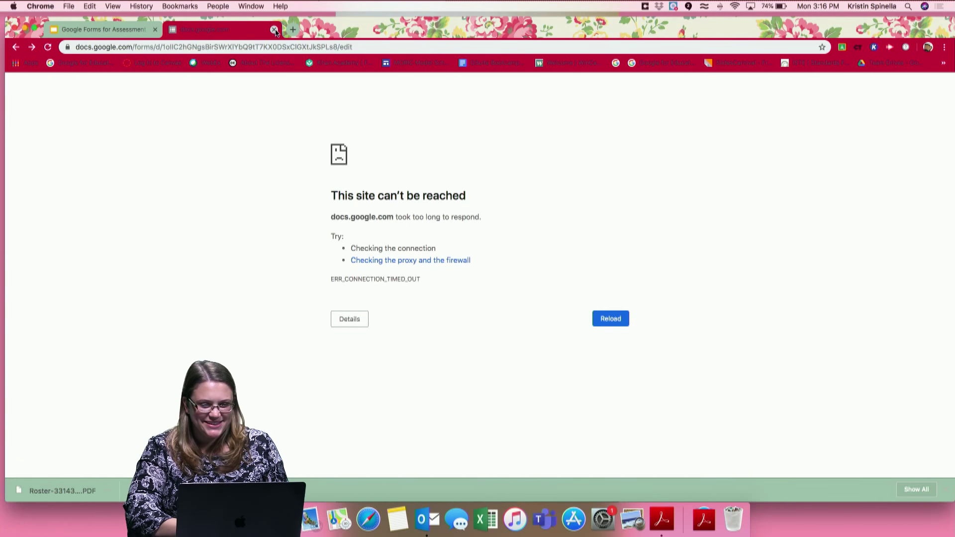
left_click(273, 30)
left_click(174, 29)
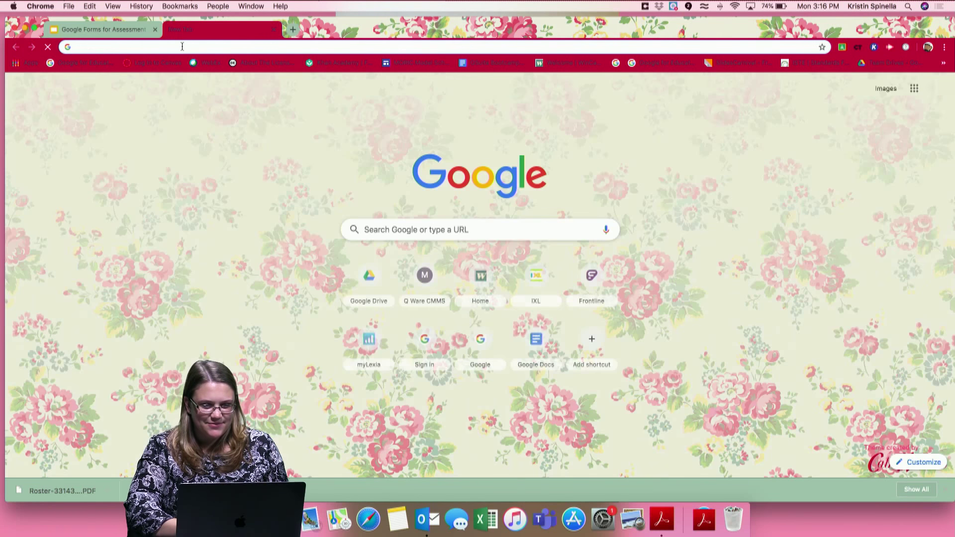
type("forms.google.com")
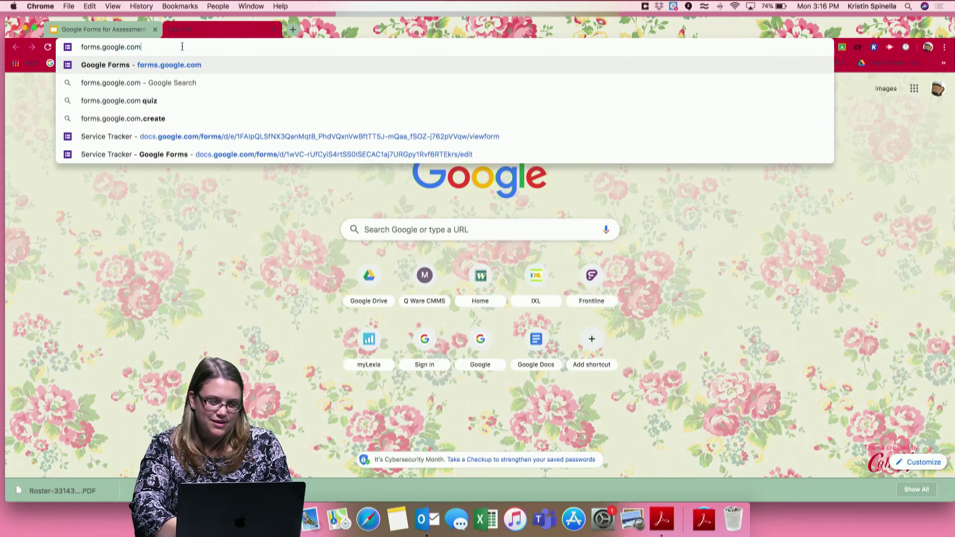
key("Return")
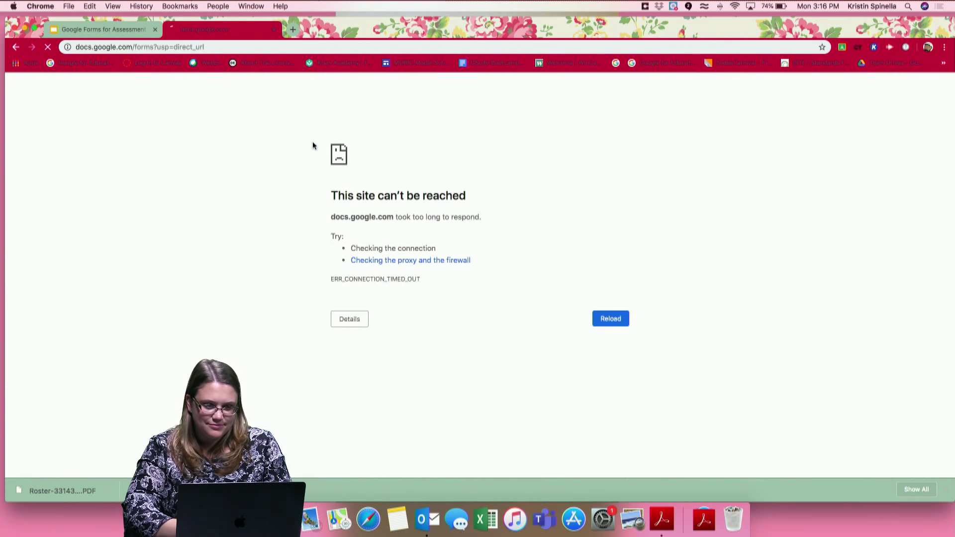
- Reconnect the computer to the moric Wi-Fi network
left_click(750, 6)
left_click(750, 6)
left_click(736, 6)
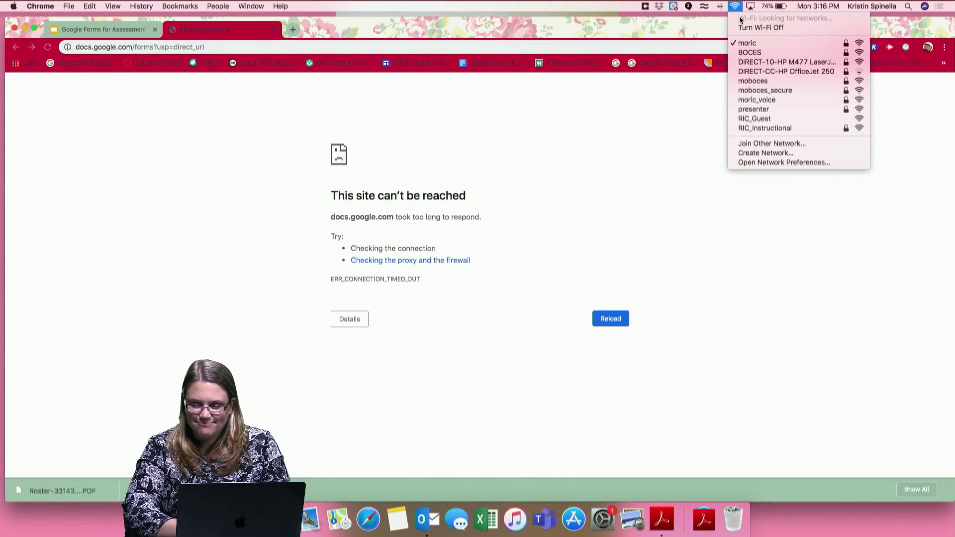
left_click(754, 44)
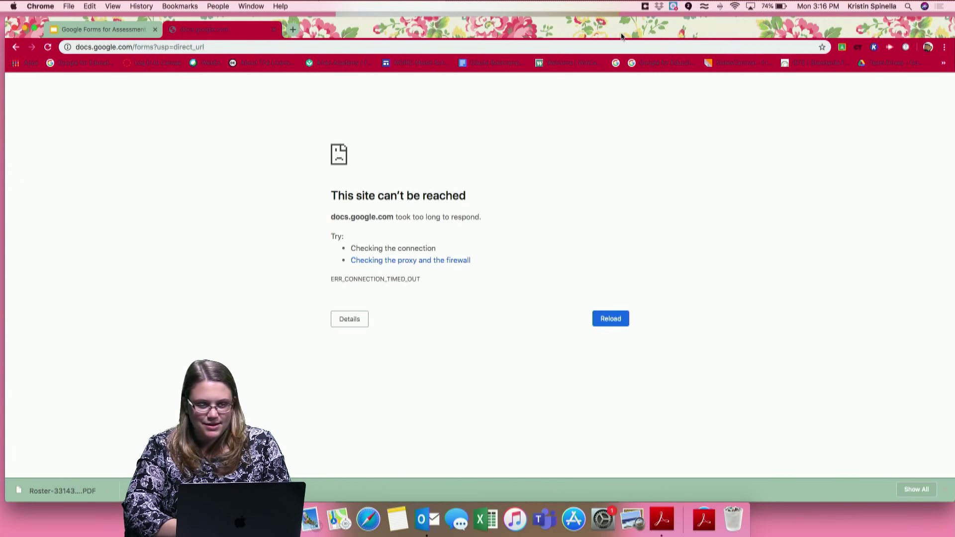
- Replace the failed page with a new tab, go to Google Forms from the Google apps, and reopen the recent Test form
left_click(274, 30)
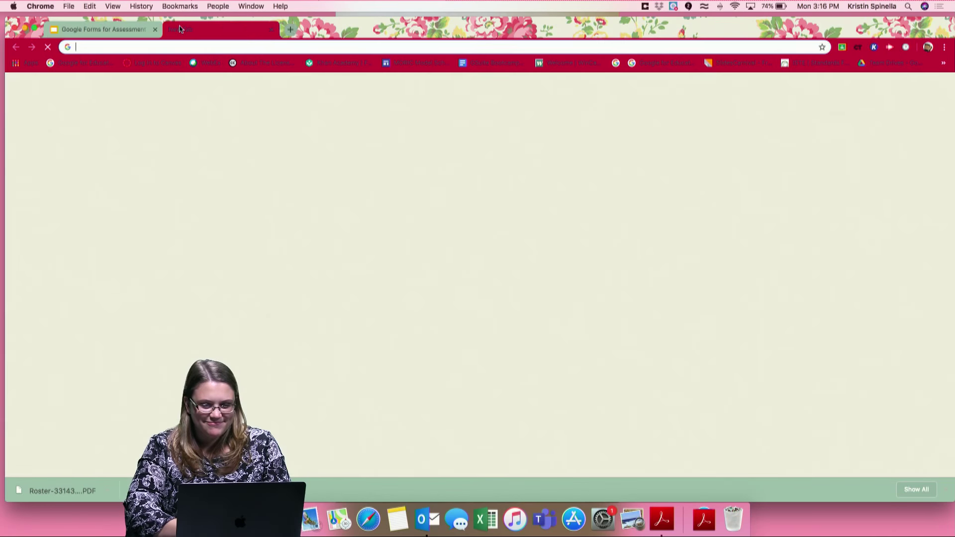
left_click(174, 29)
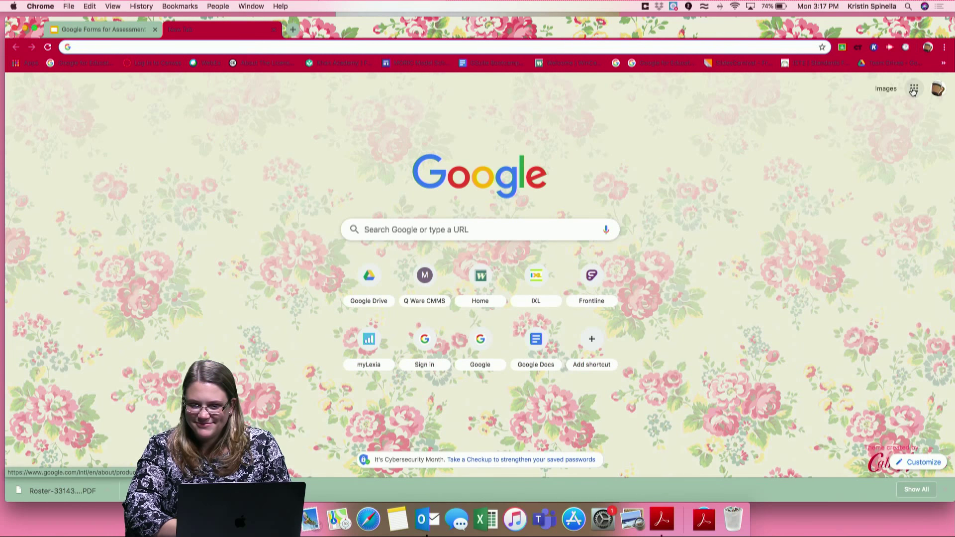
left_click(914, 89)
scroll(884, 273, "down", 5)
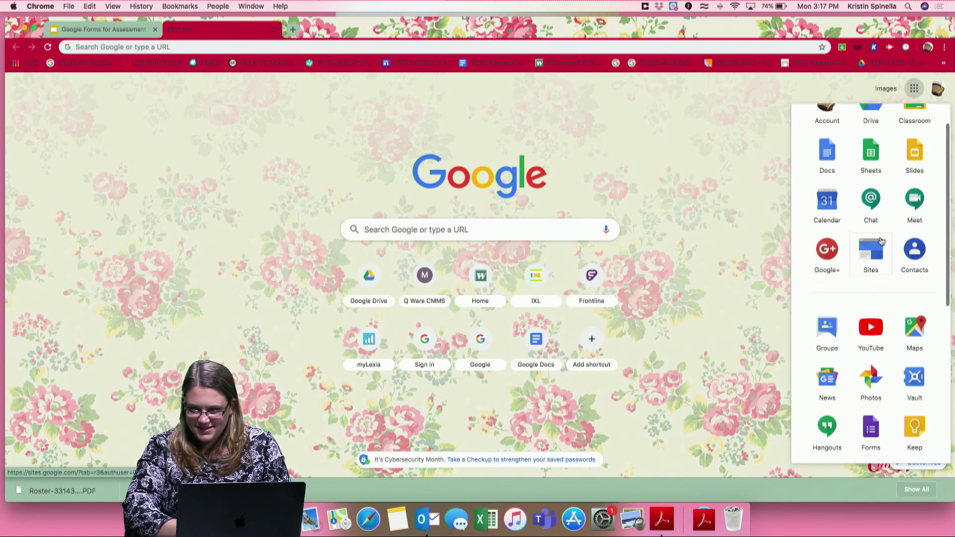
left_click(868, 320)
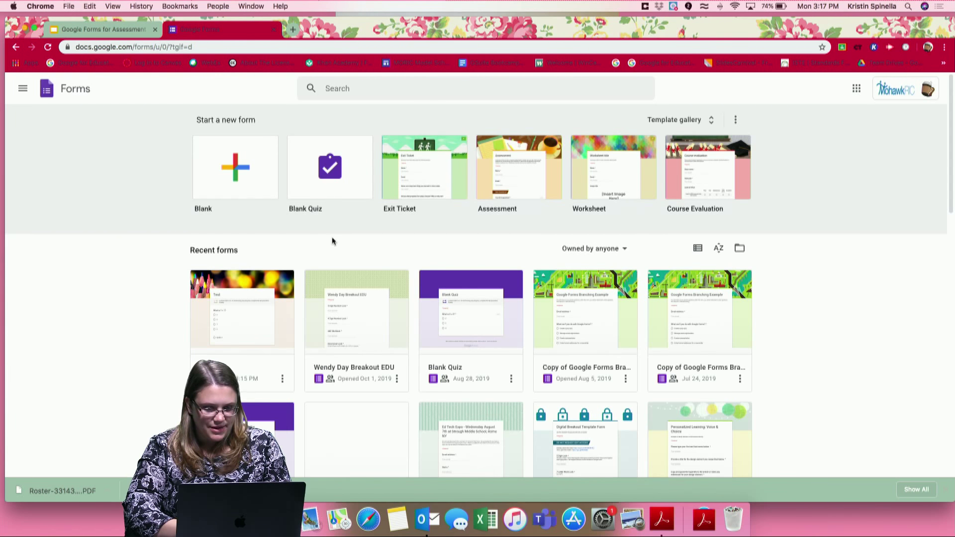
left_click(271, 324)
- In the answer key for "What is 1 + 1?", mark 2 as the correct answer and set the question's value to 1 point
scroll(704, 265, "down", 3)
left_click(395, 266)
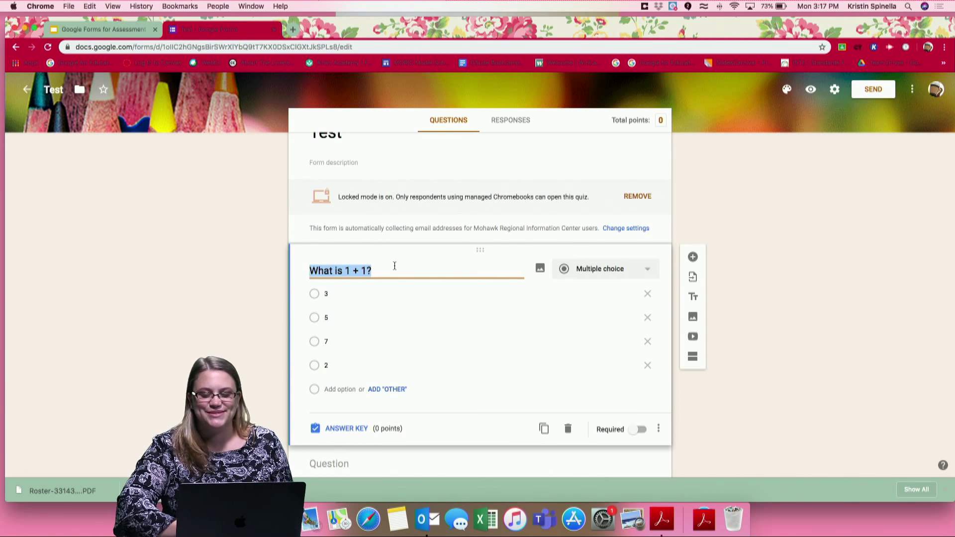
scroll(394, 266, "down", 2)
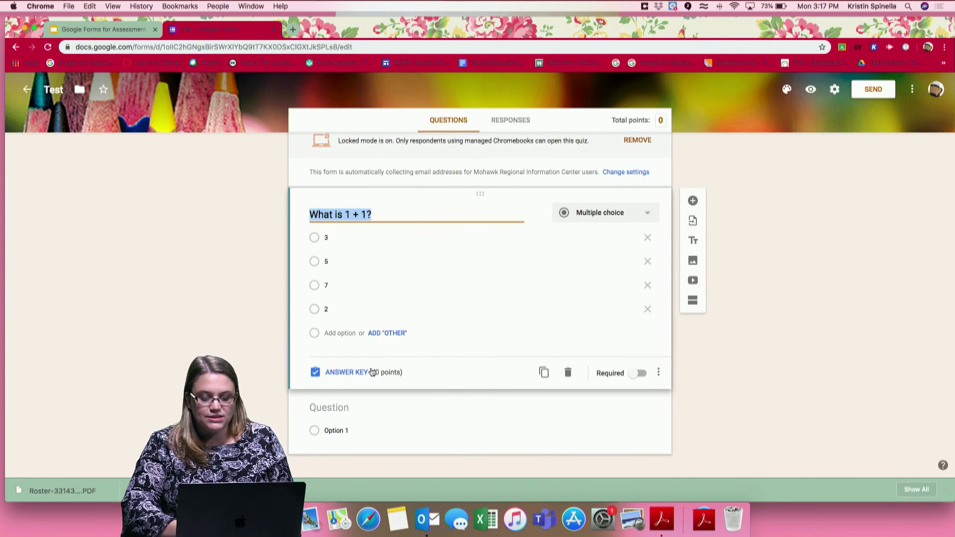
left_click(336, 373)
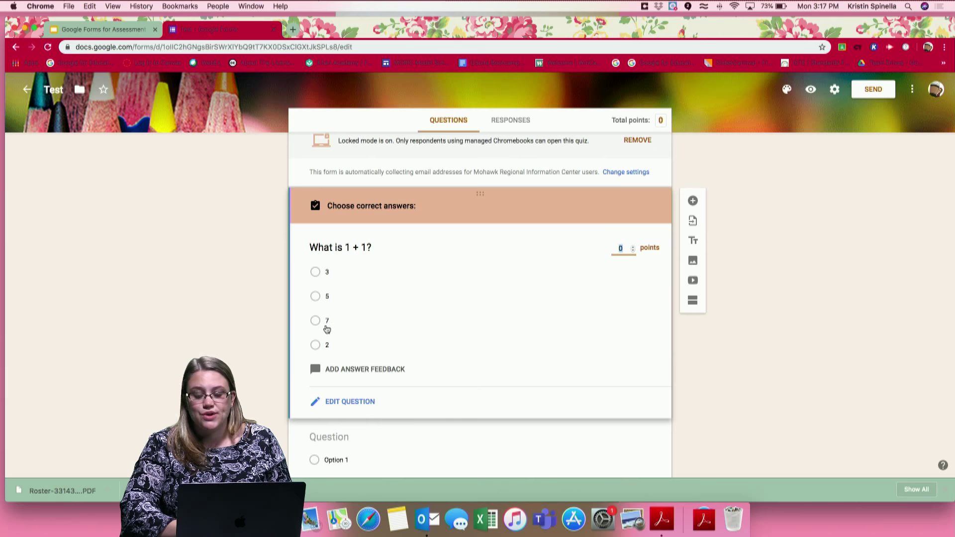
left_click(315, 345)
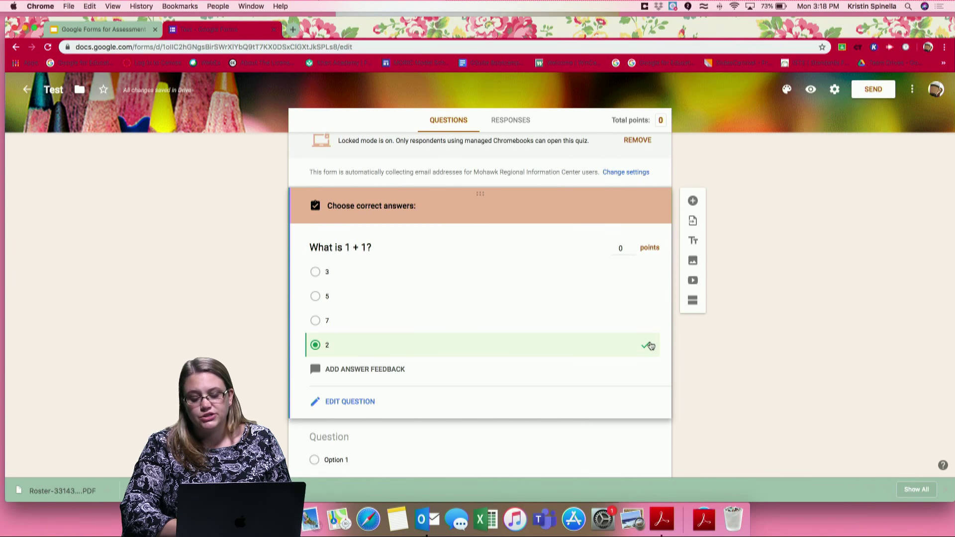
left_click(632, 250)
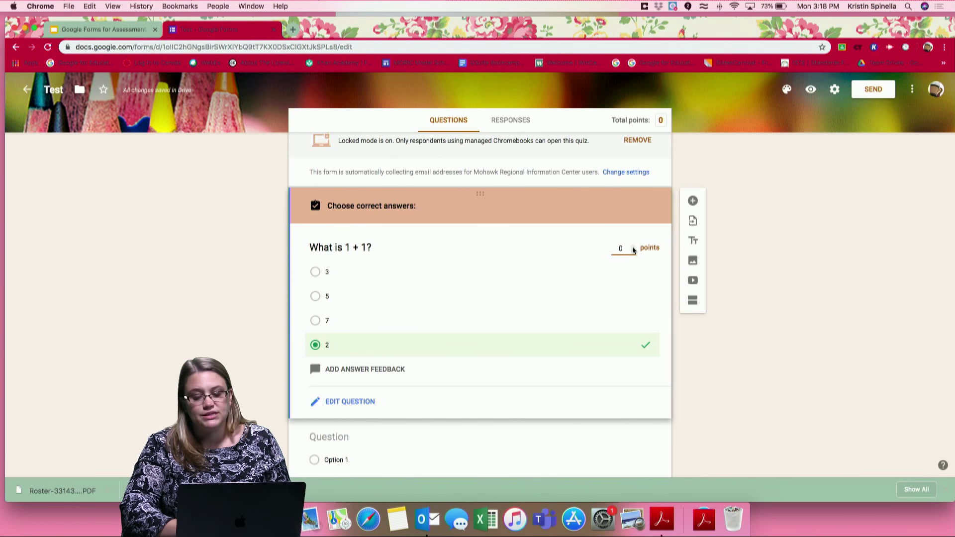
left_click(633, 247)
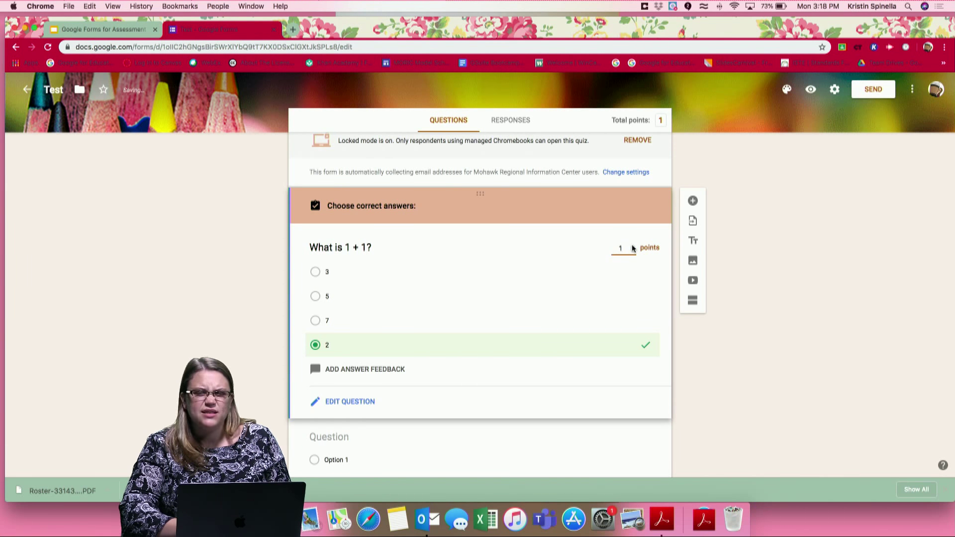
- Open the answer feedback for "What is 1 + 1?" at the text for incorrect answers
left_click(783, 301)
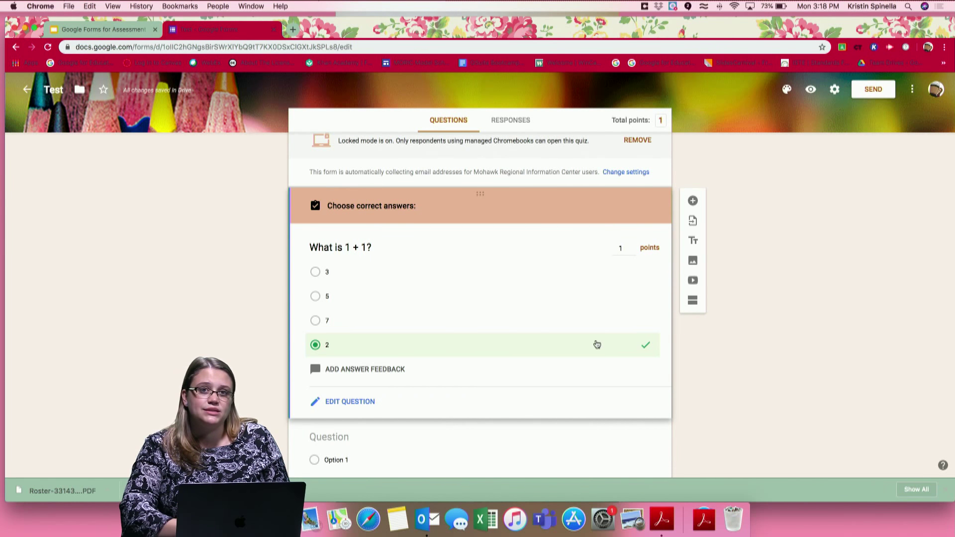
scroll(589, 346, "down", 2)
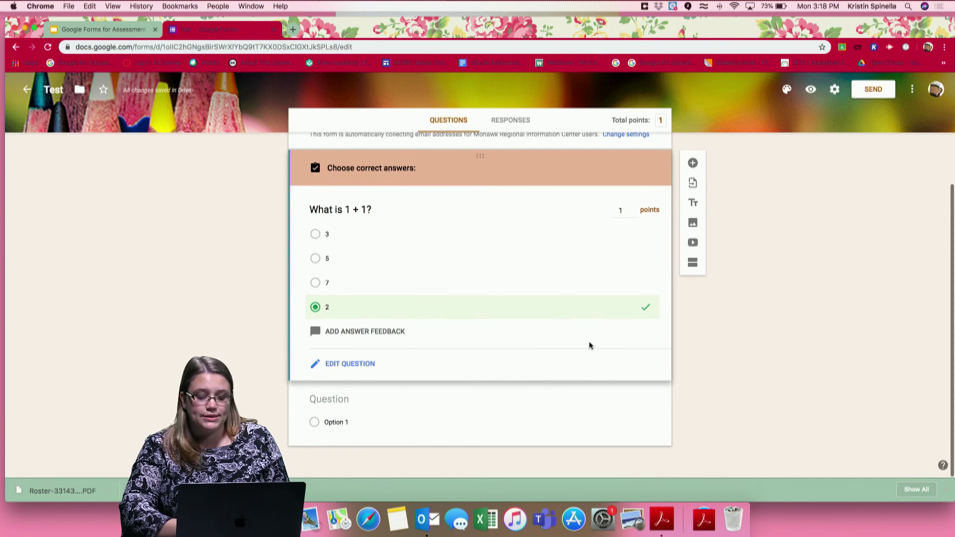
left_click(357, 332)
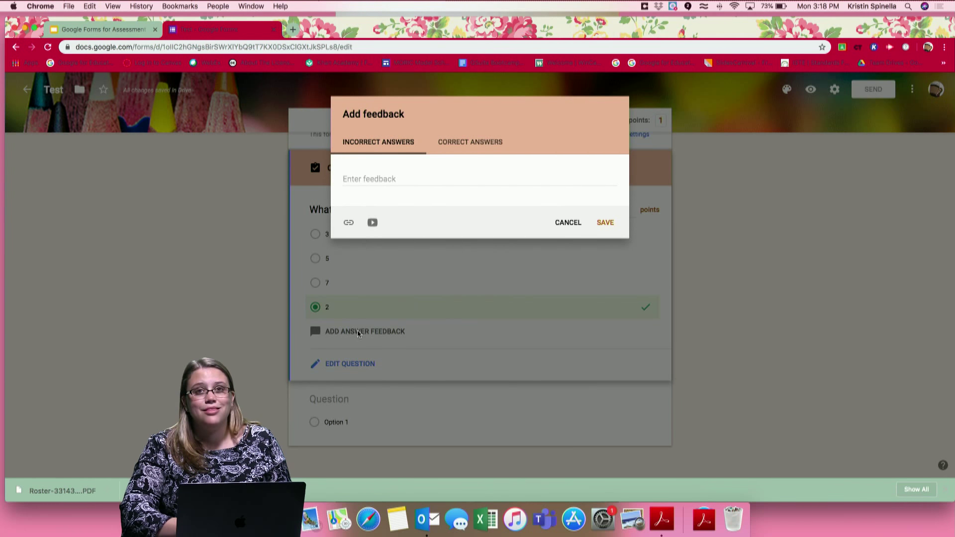
left_click(372, 178)
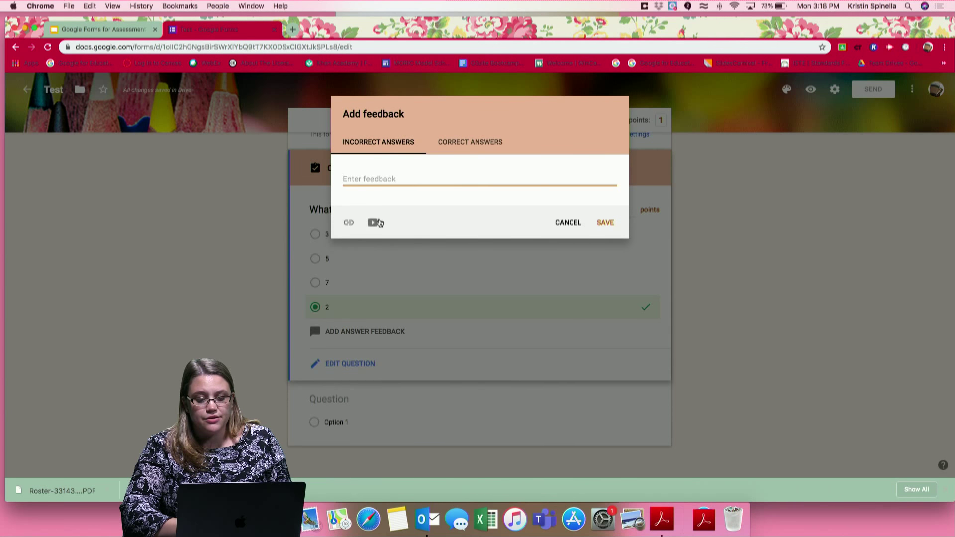
- Search YouTube for "addition strategies" to find a video for the incorrect-answer feedback
left_click(377, 223)
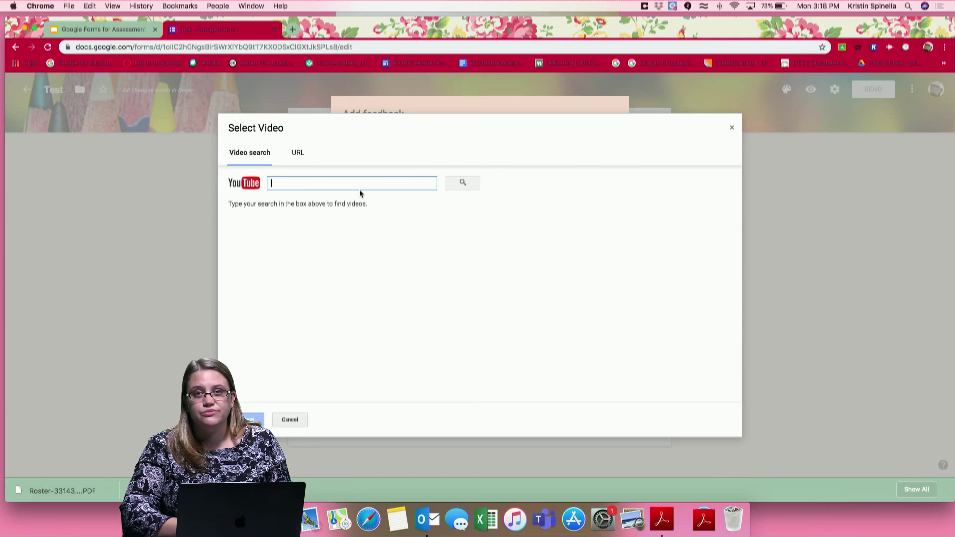
type("addi")
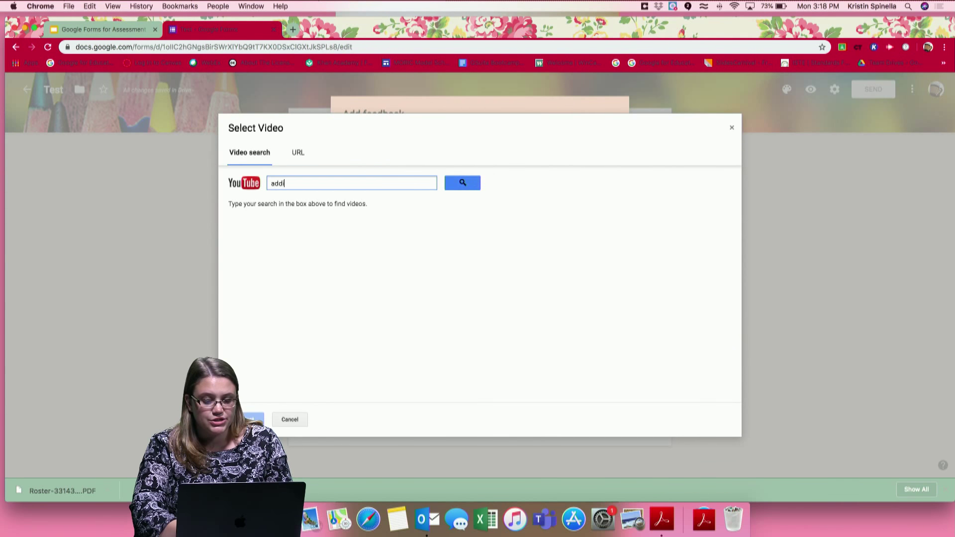
type("tion stragetie")
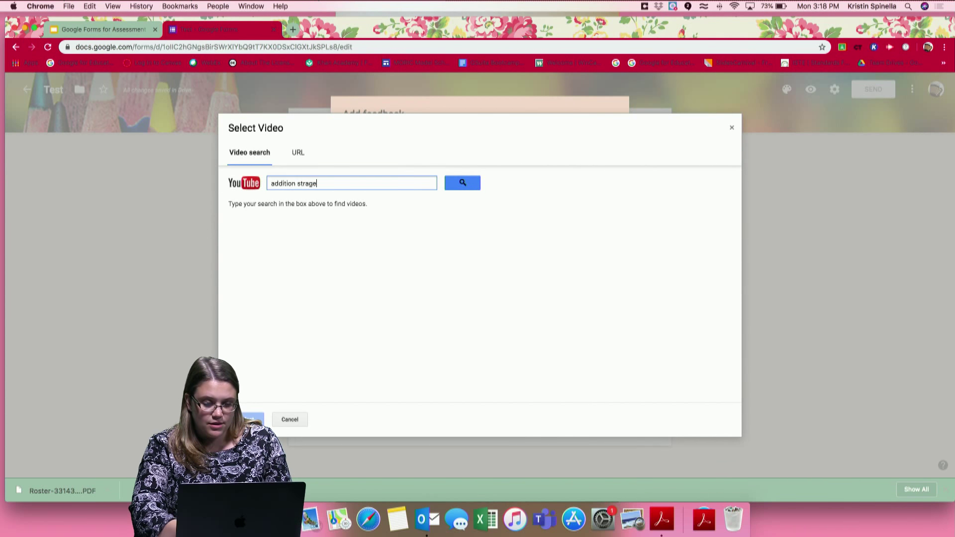
key("BackSpace")
key("BackSpace")
key("BackSpace")
key("BackSpace")
key("BackSpace")
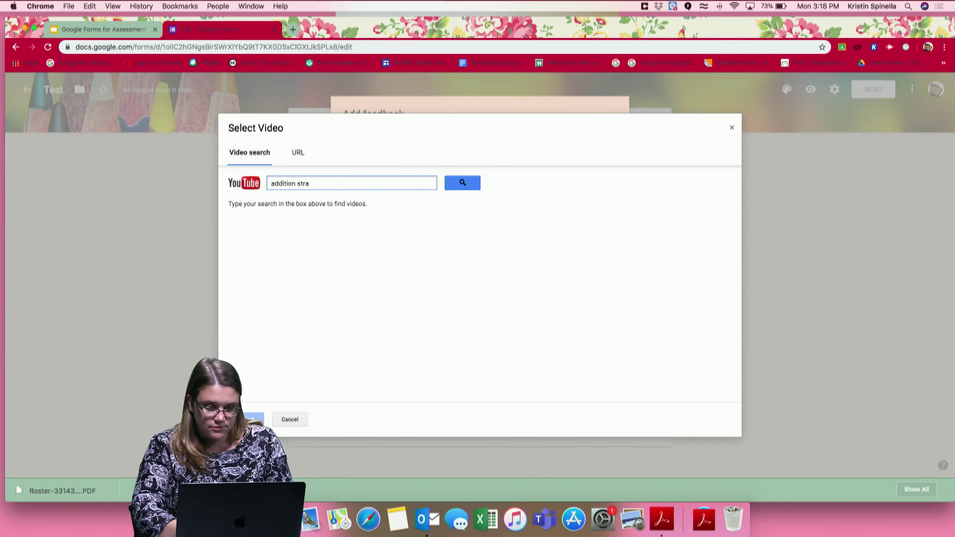
type("tegies")
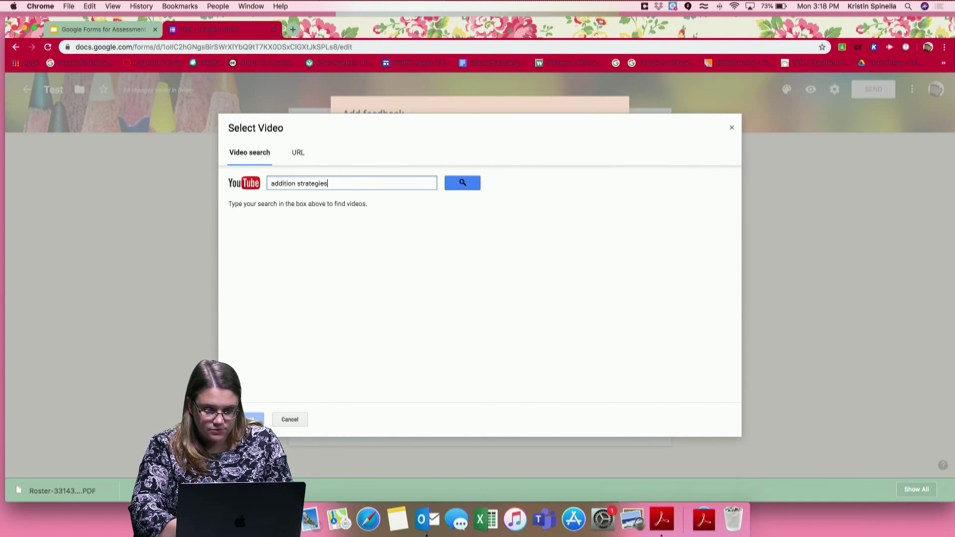
key("Return")
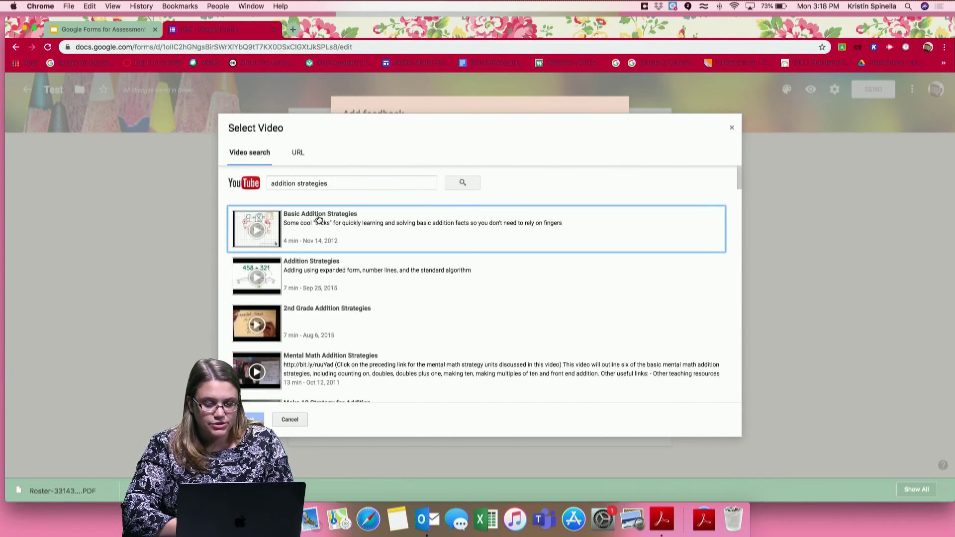
- Browse the addition strategies videos, view the option to paste a YouTube URL, and leave the video selection without choosing one
scroll(326, 308, "down", 5)
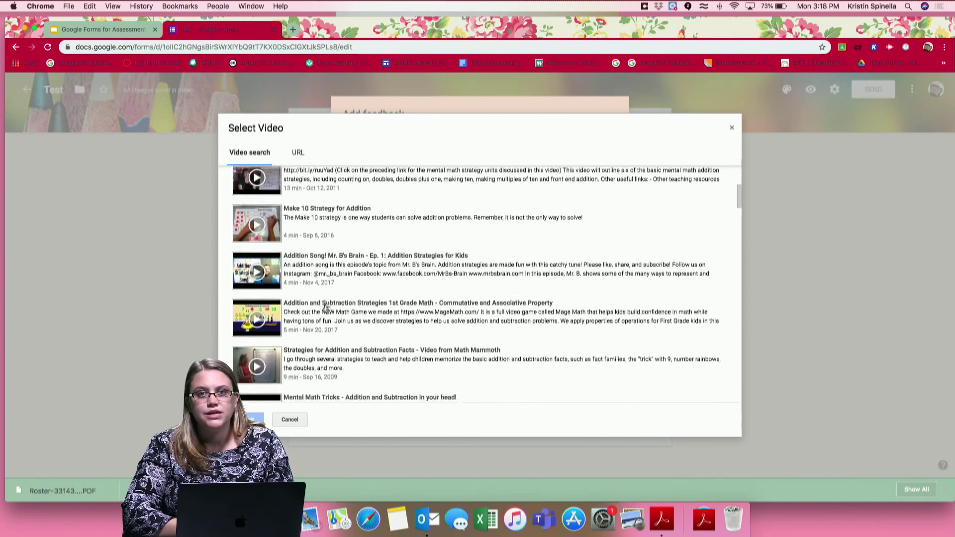
scroll(326, 307, "down", 3)
scroll(326, 307, "up", 8)
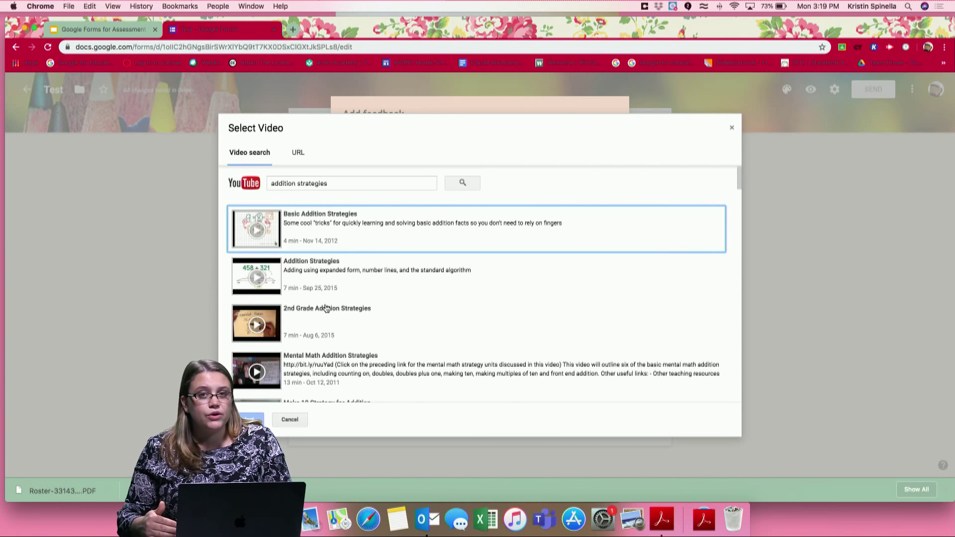
left_click(298, 154)
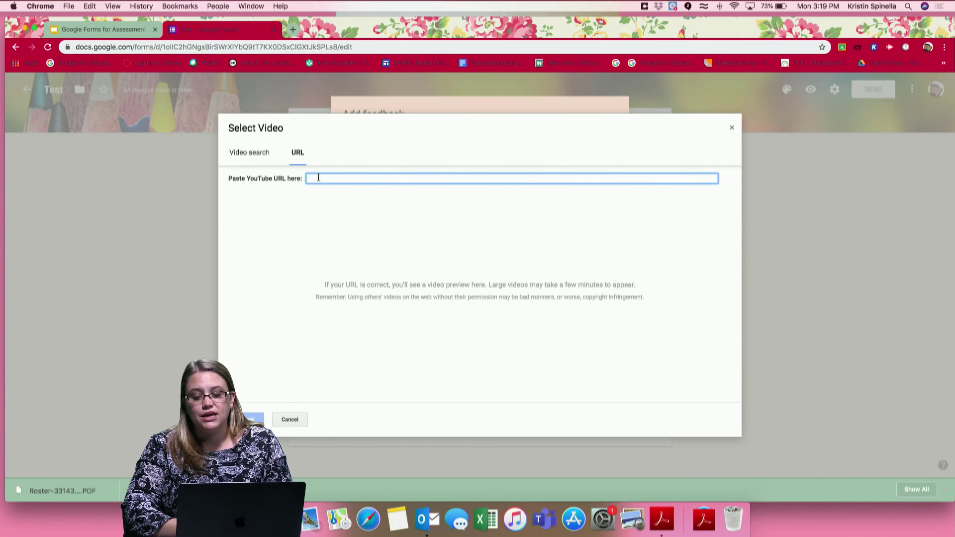
left_click(288, 419)
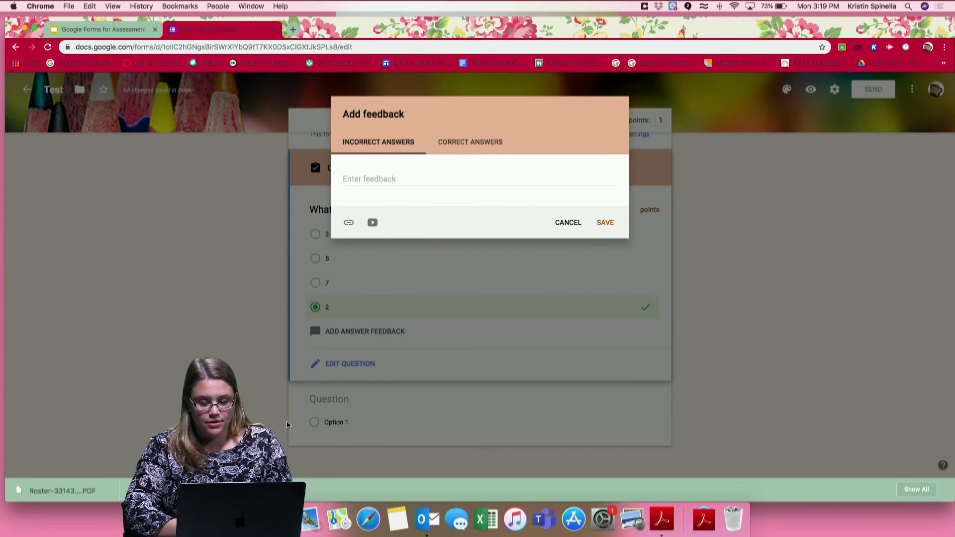
- View the link fields for incorrect-answer feedback and the feedback for correct answers, and close the feedback without saving
left_click(349, 223)
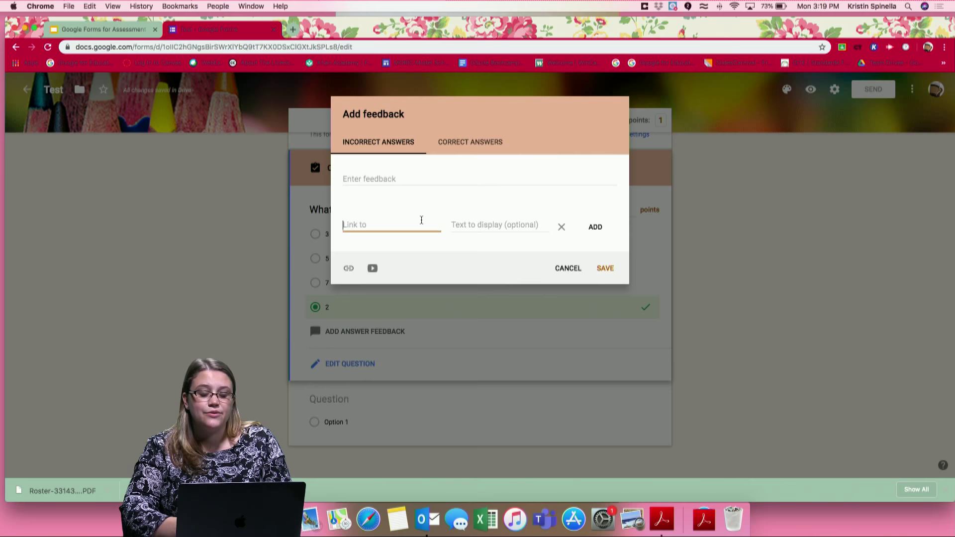
left_click(472, 144)
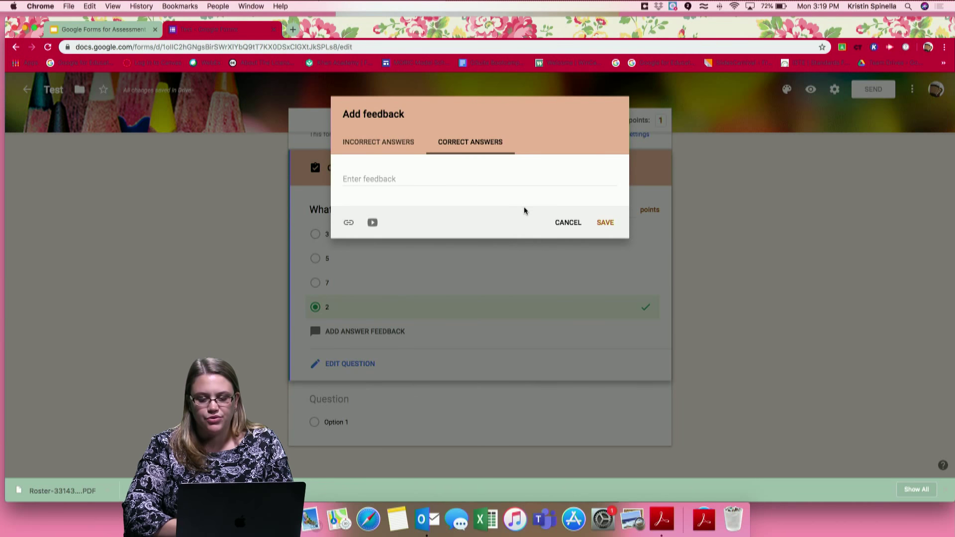
left_click(568, 224)
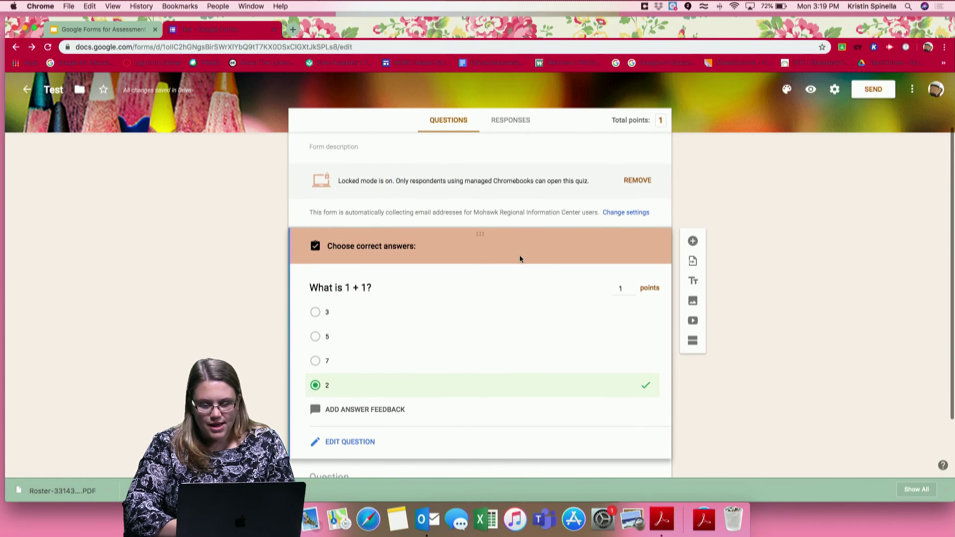
- Return from the answer key to editing "What is 1 + 1?", make the question required, and view its additional options
left_click(346, 397)
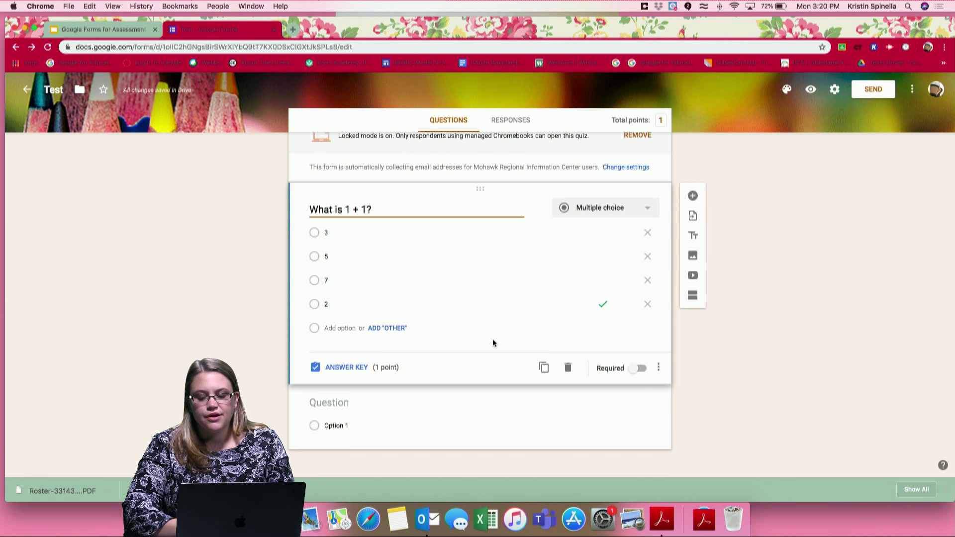
left_click(639, 369)
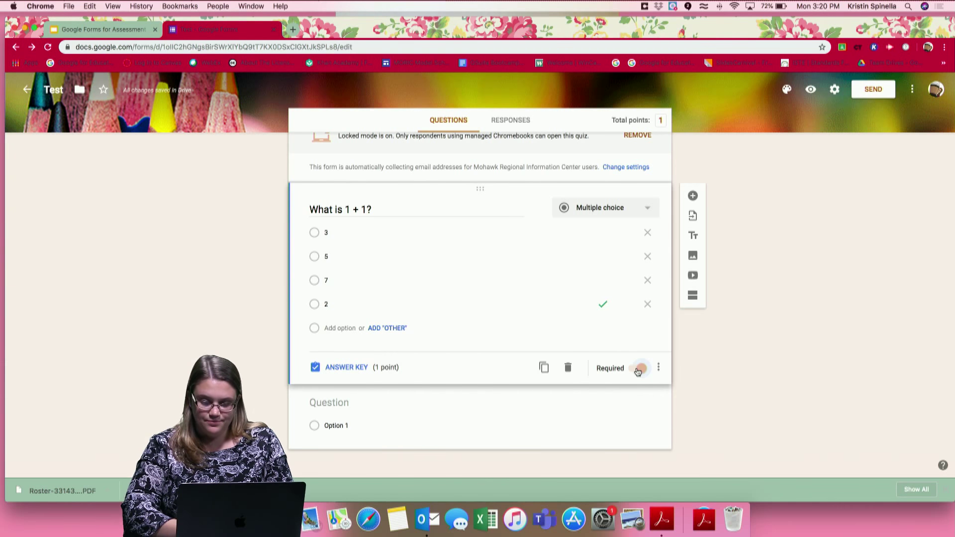
left_click(659, 368)
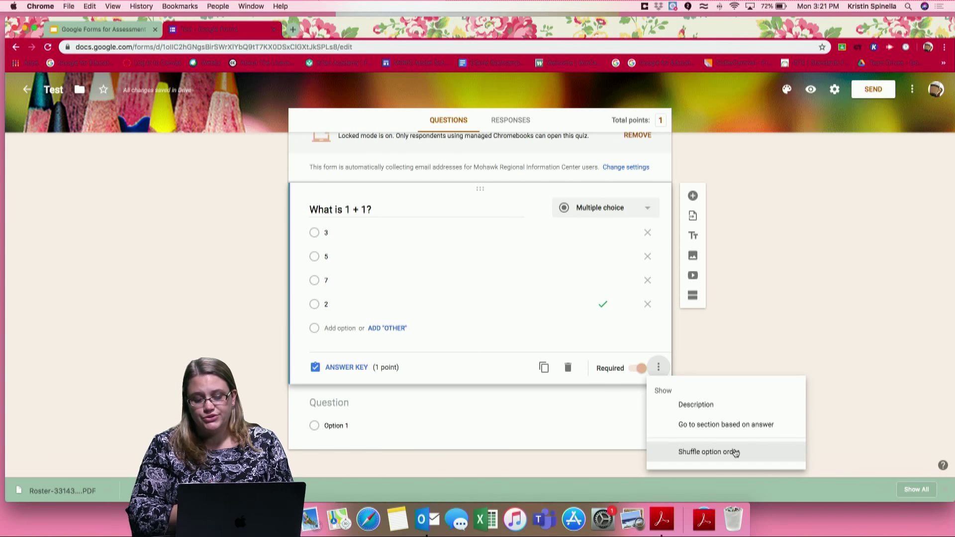
left_click(790, 371)
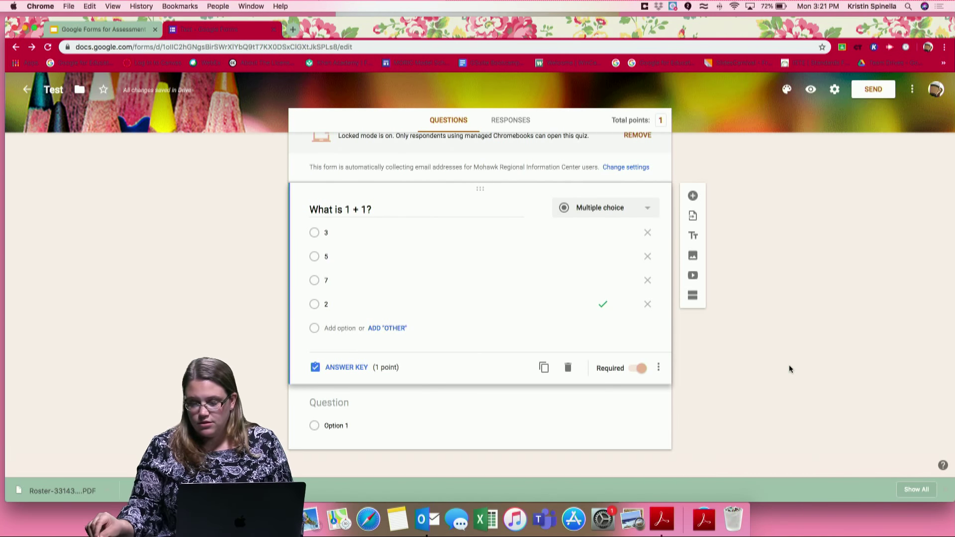
- Switch to the Google Forms for Assessment presentation and page through its question and settings slides up to Quizzes Settings
left_click(99, 29)
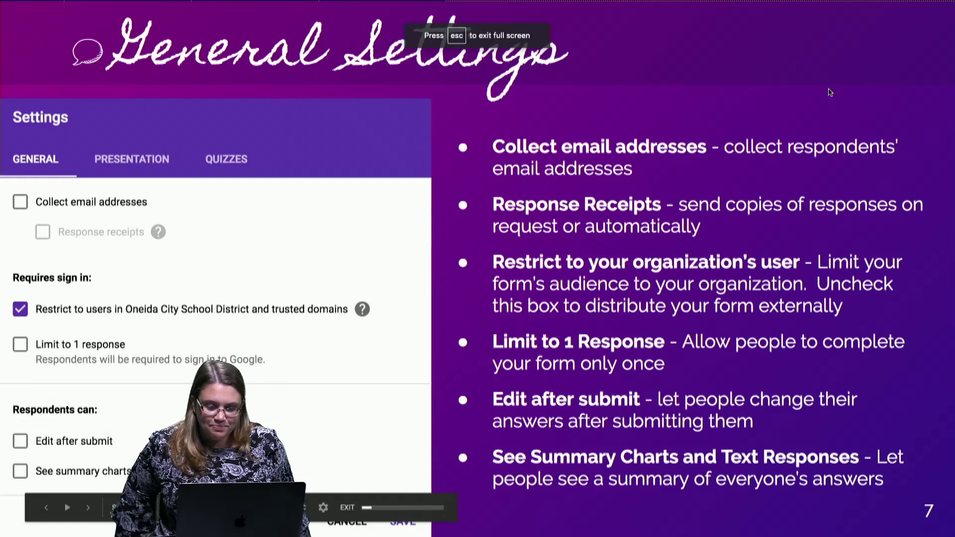
key("Right")
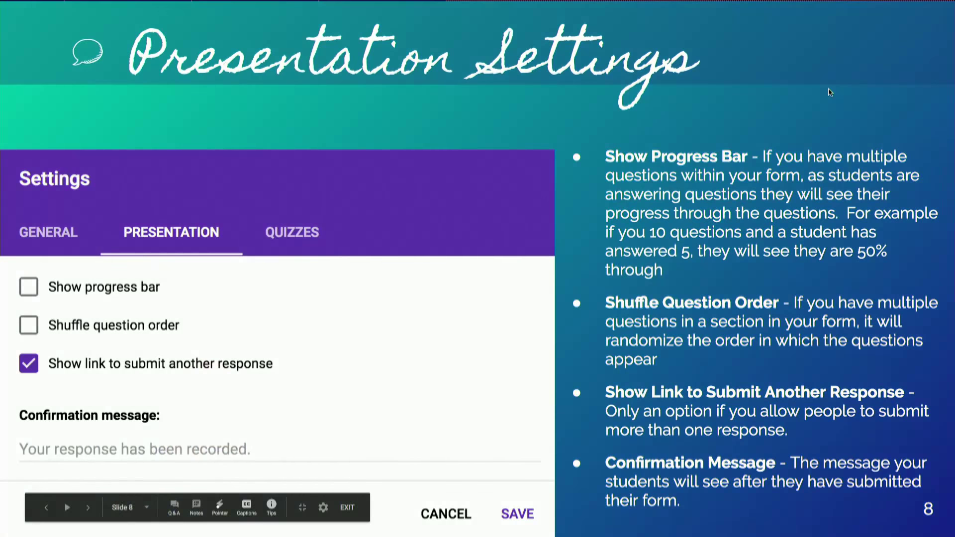
key("Left")
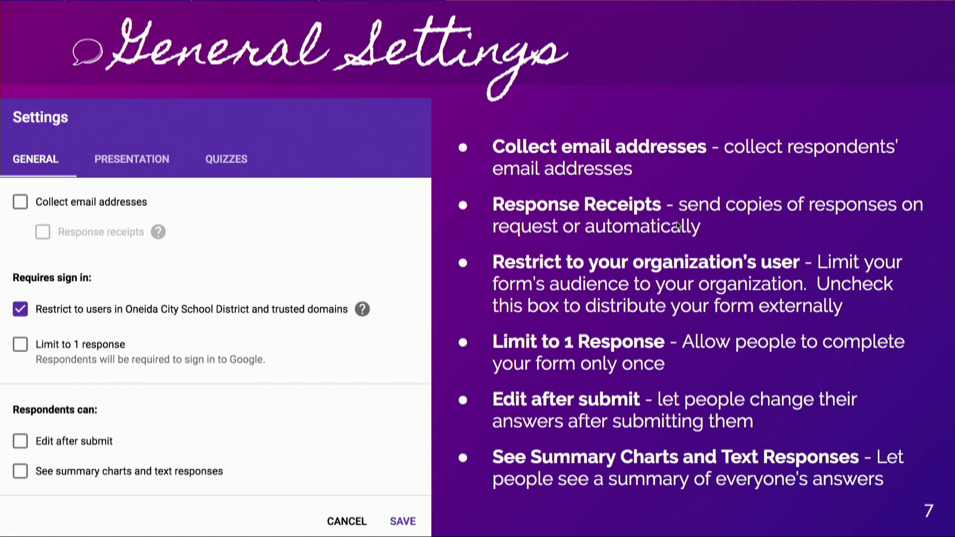
key("Left")
key("Left")
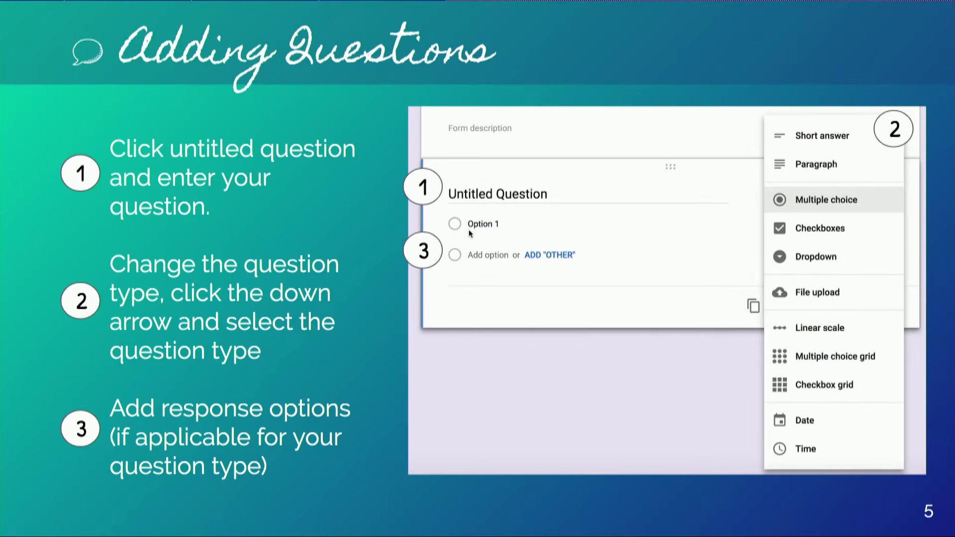
key("Right")
key("Right")
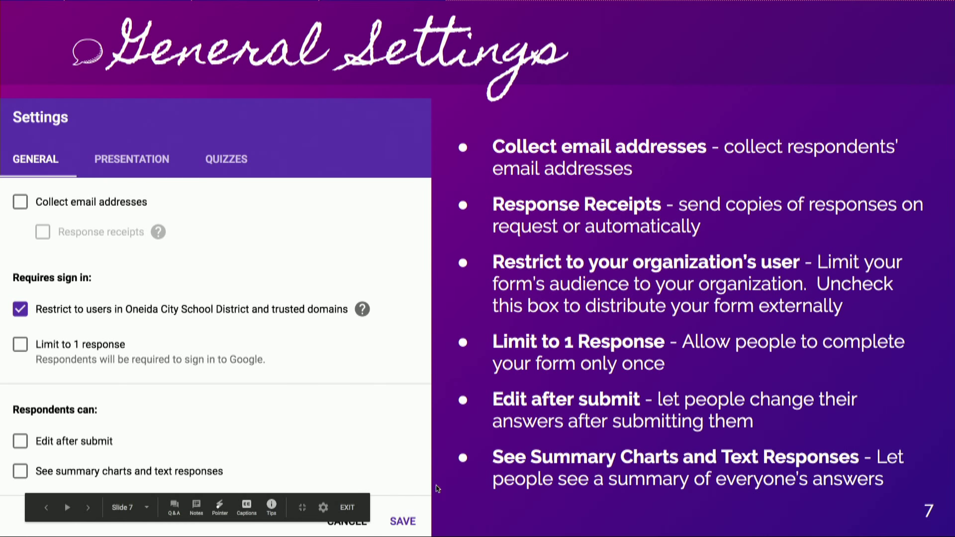
key("Right")
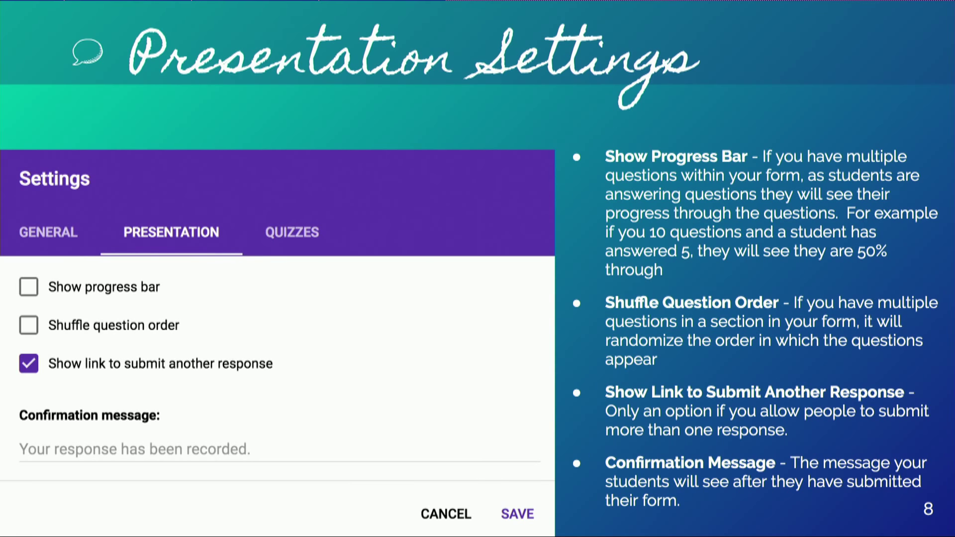
key("Right")
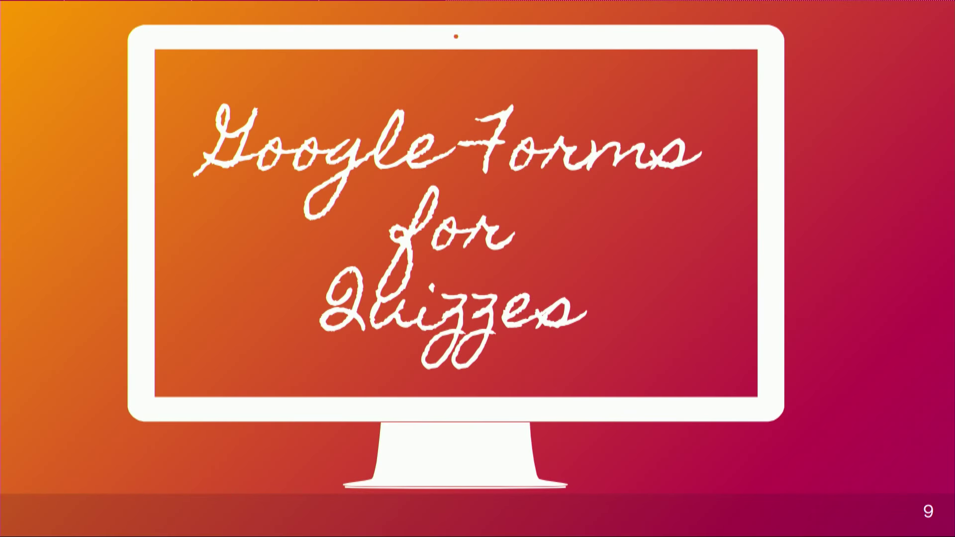
key("Right")
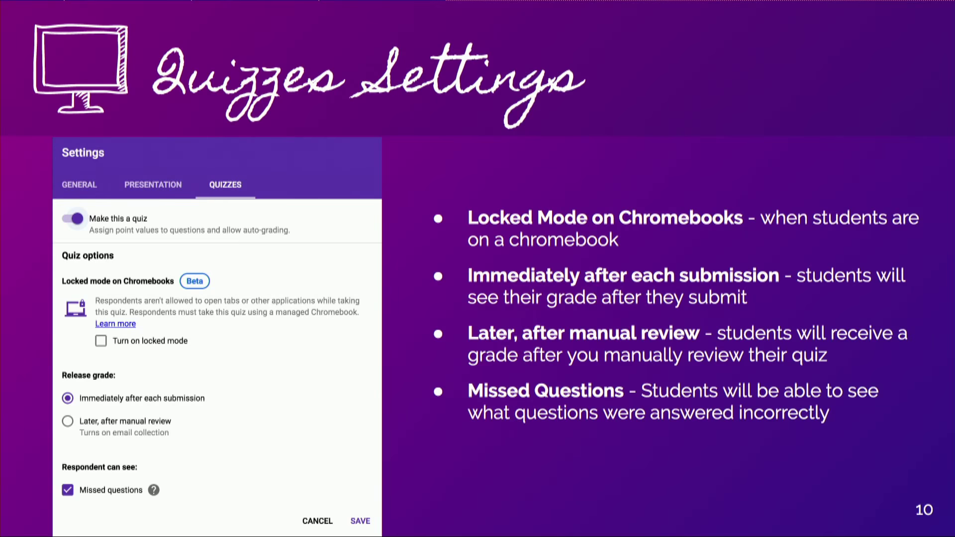
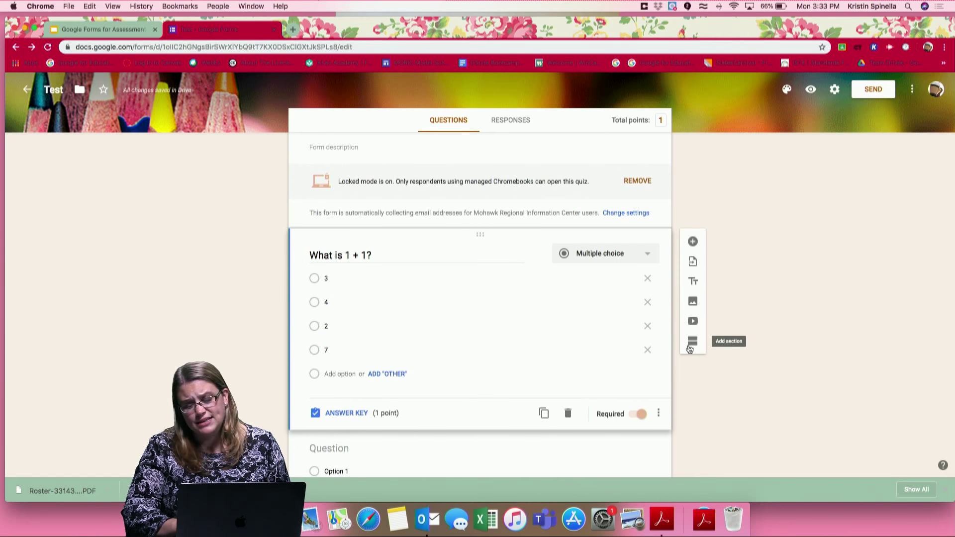
- Add a new section after "What is 1 + 1?" and title it "Section 2"
left_click(690, 349)
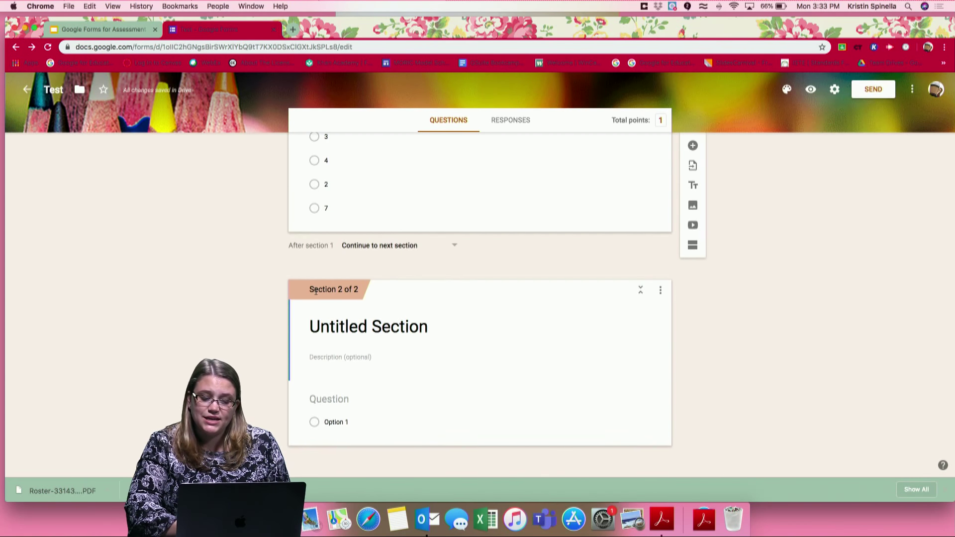
left_click(356, 324)
scroll(355, 324, "up", 5)
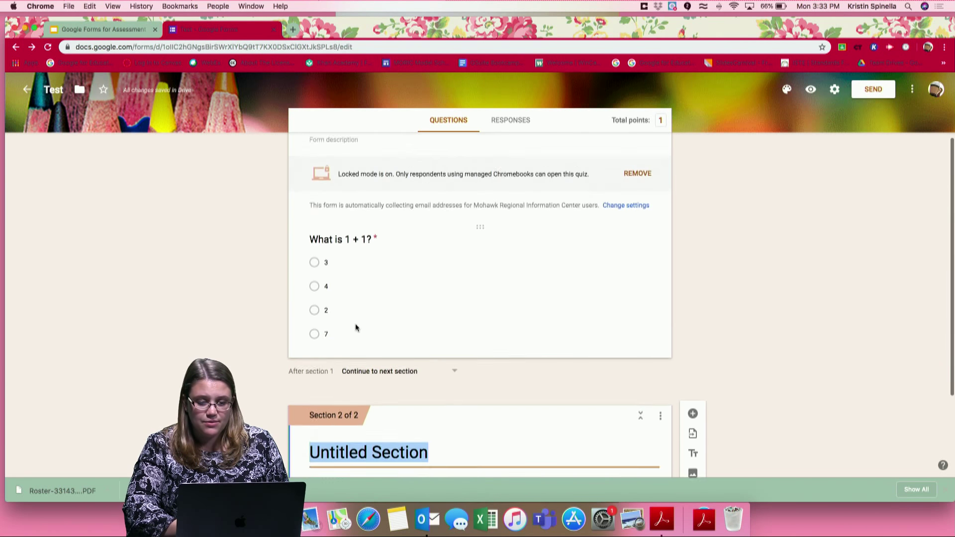
scroll(356, 325, "down", 5)
scroll(356, 324, "up", 5)
scroll(355, 324, "down", 5)
type("Section 2")
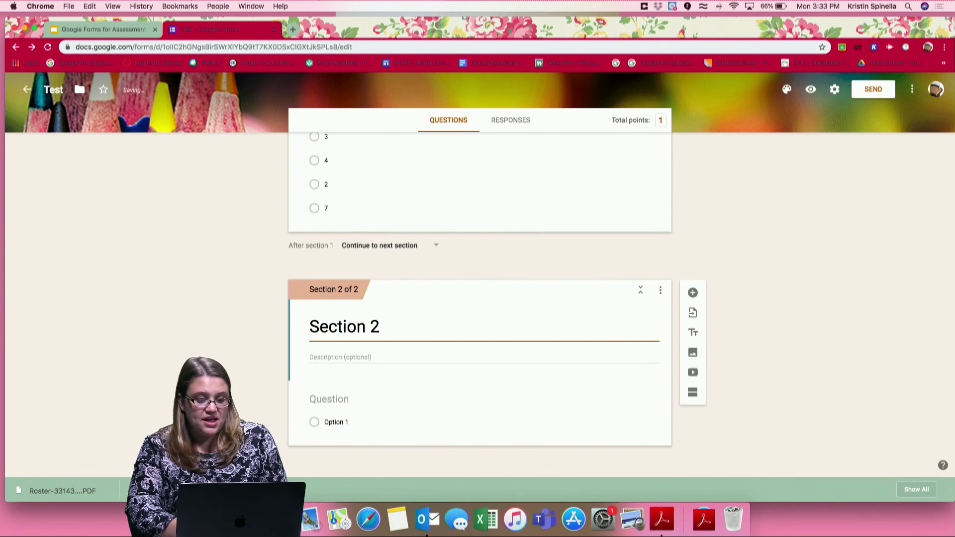
scroll(350, 320, "up", 5)
left_click(350, 320)
scroll(357, 337, "down", 5)
left_click(357, 332)
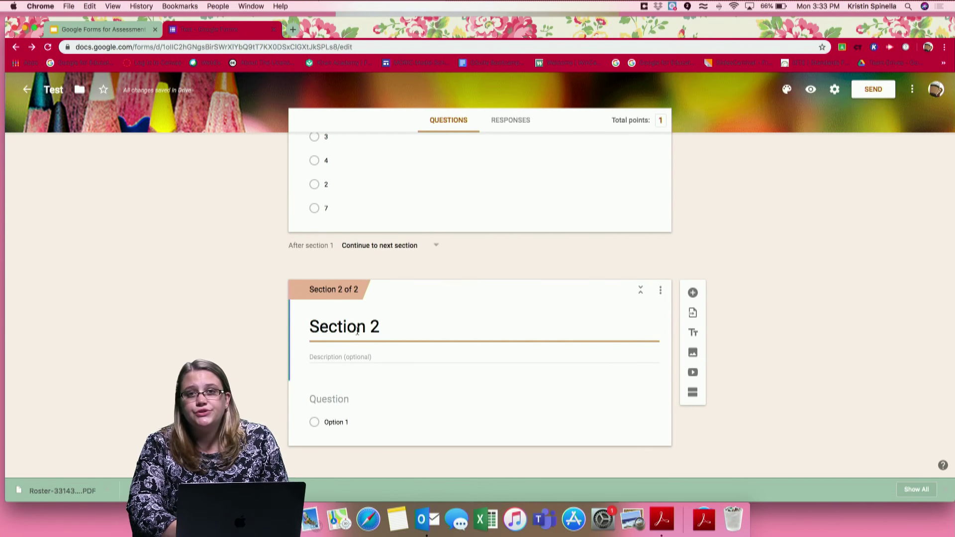
scroll(375, 296, "up", 3)
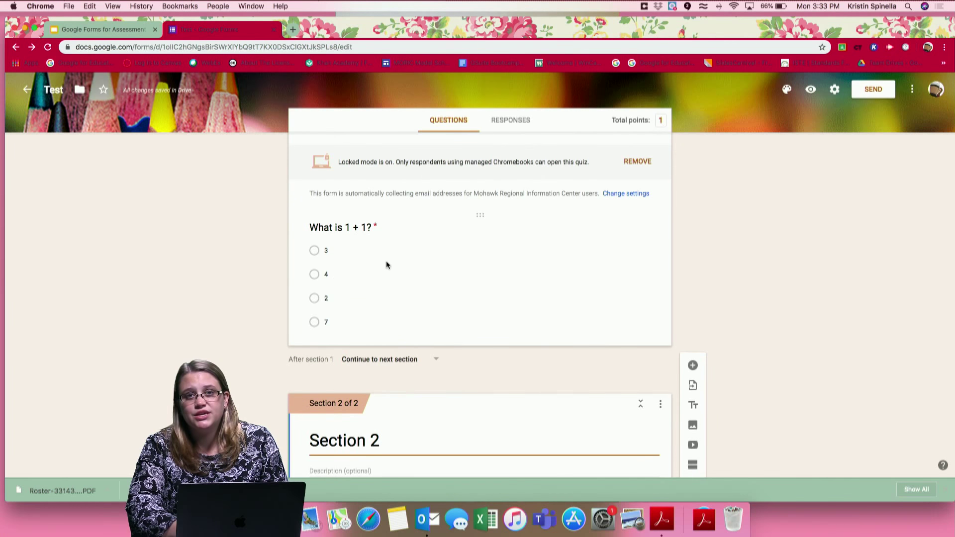
- Enter "What is 12 + 12?" as the text of the blank multiple-choice question in Section 2
scroll(379, 328, "down", 3)
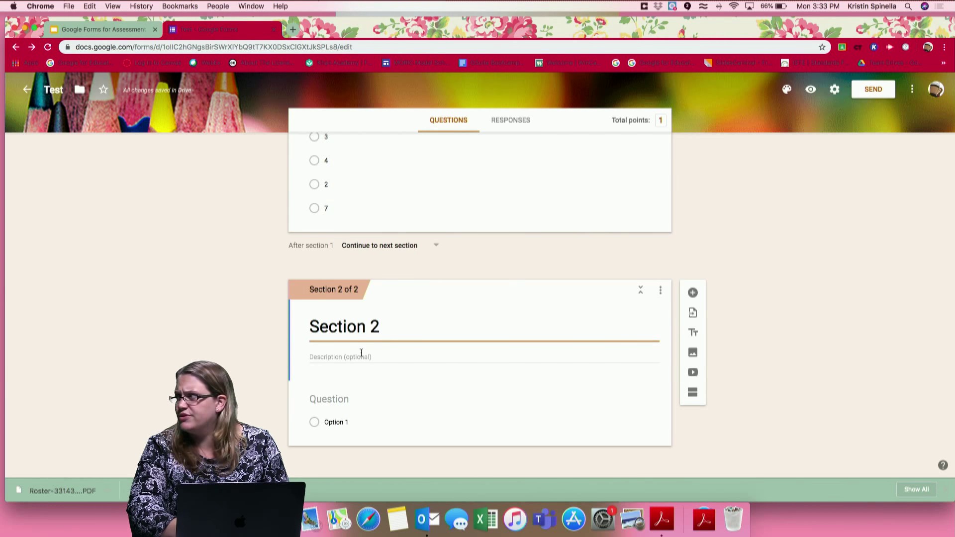
left_click(331, 402)
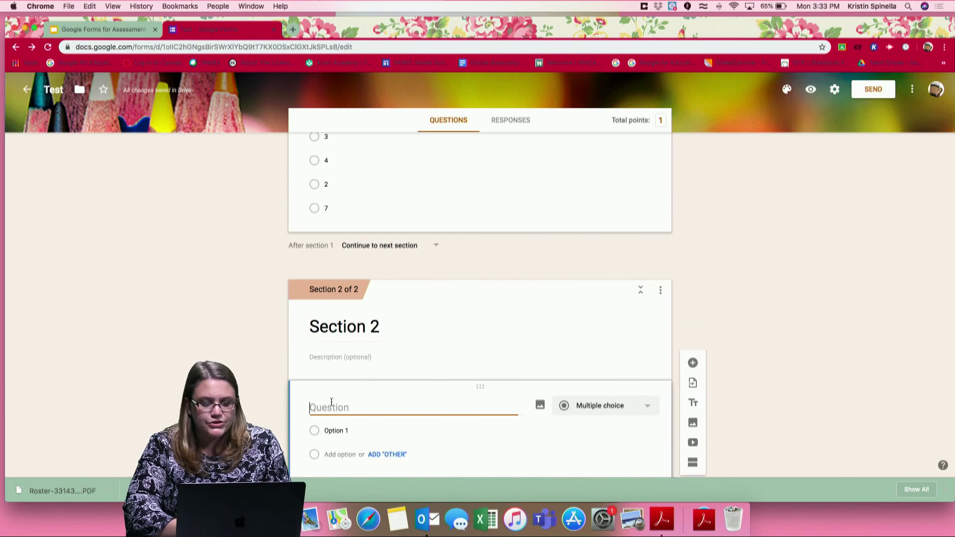
scroll(332, 403, "up", 5)
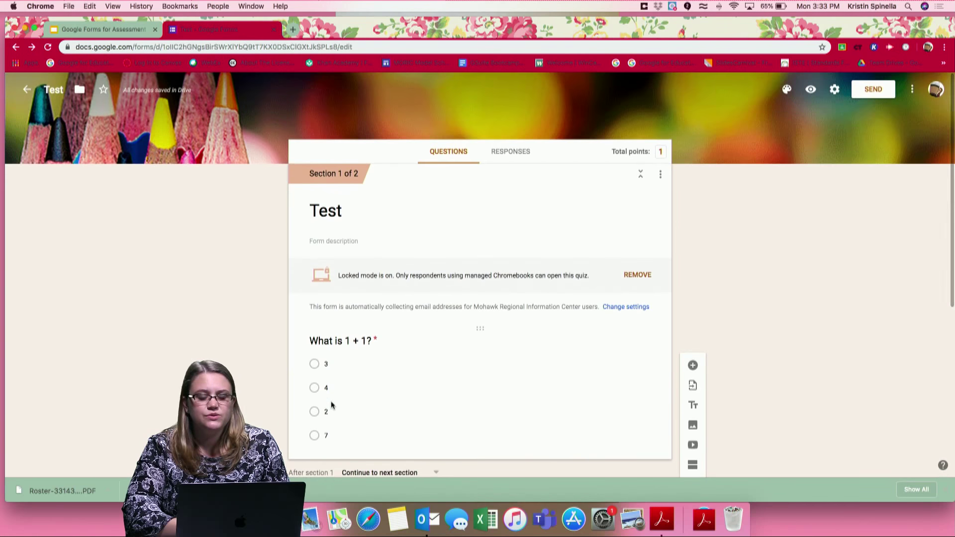
scroll(331, 404, "down", 5)
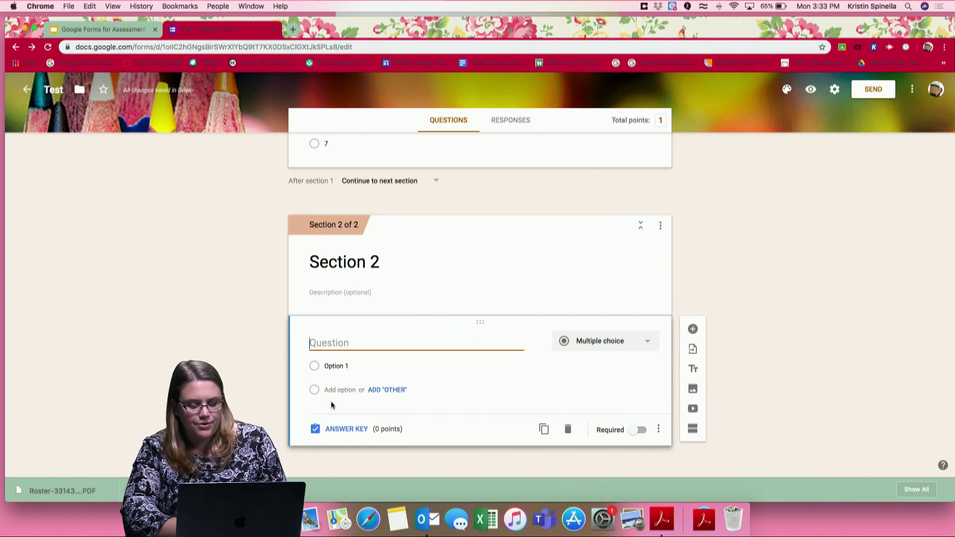
type("12 + 12?")
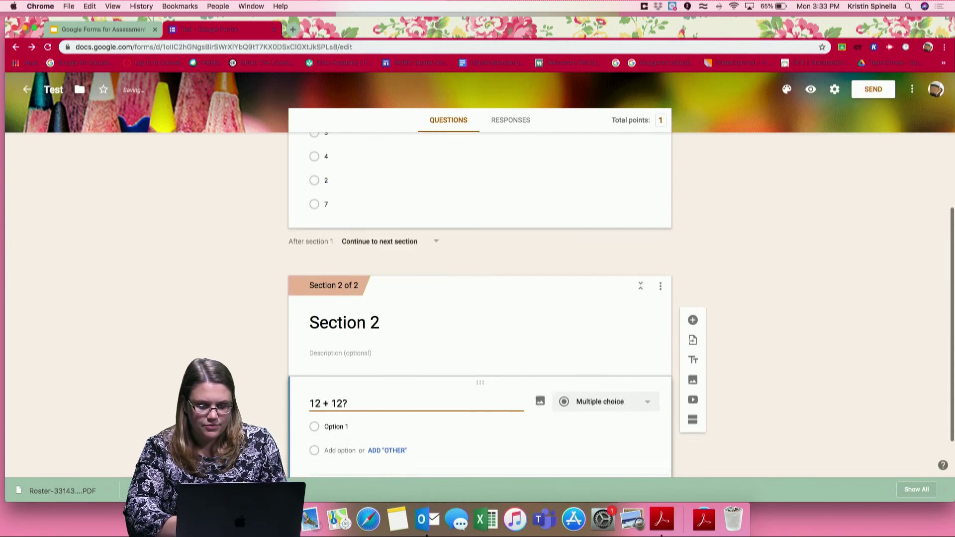
left_click(310, 343)
type("What is")
- Fill in the answer options 24, 56, 35 and 44 for "What is 12 + 12?"
left_click(335, 366)
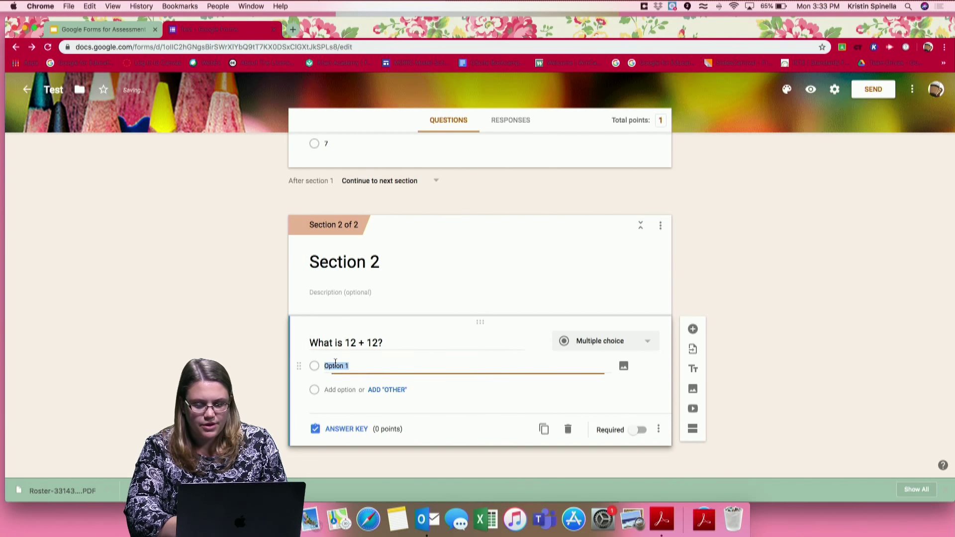
type("24")
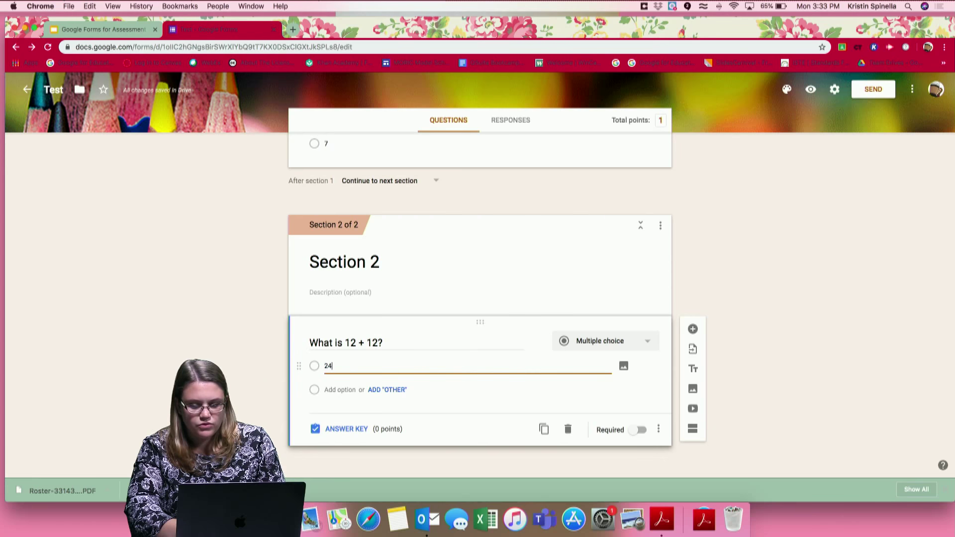
key("Return")
type("56")
key("Return")
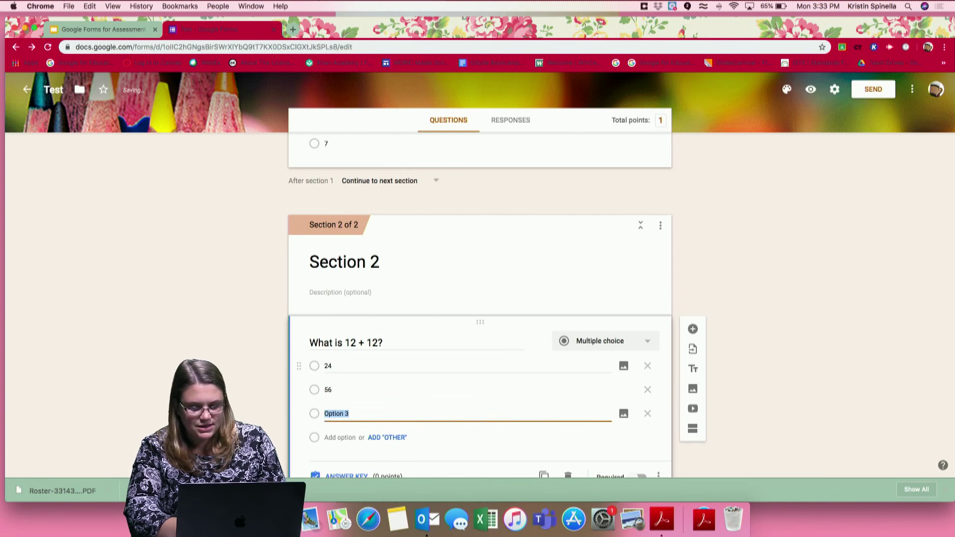
type("35")
key("Return")
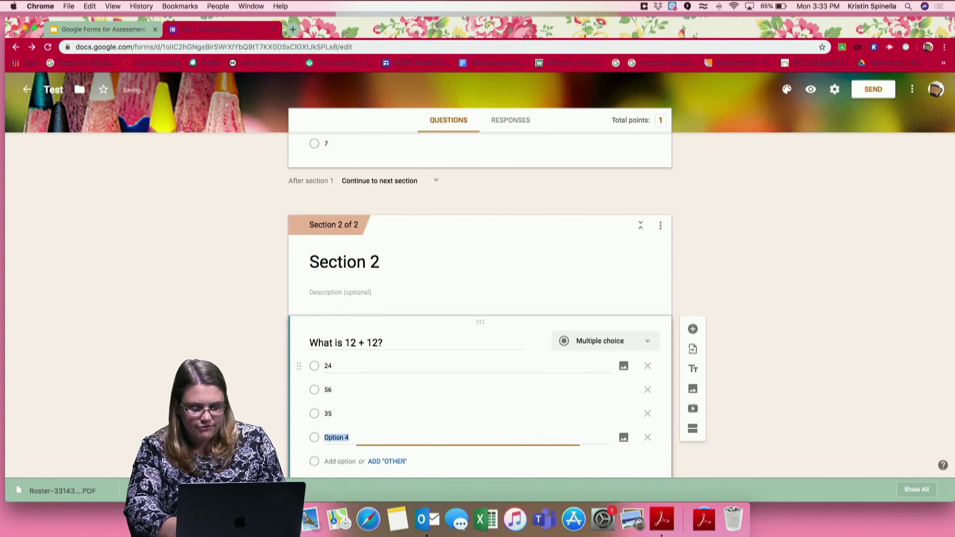
type("44")
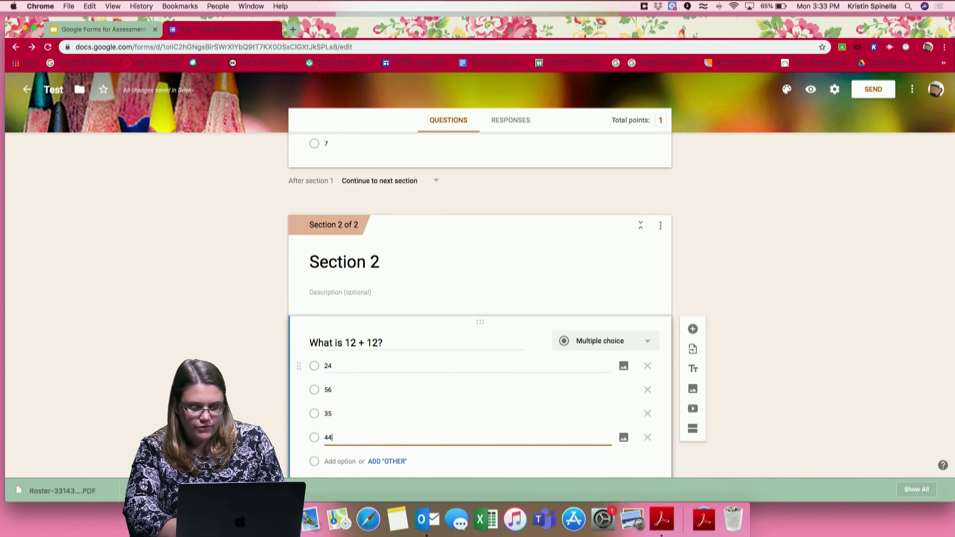
scroll(368, 323, "down", 3)
left_click(733, 203)
- Add a new section after "What is 12 + 12?" and title it "Section 3"
scroll(733, 202, "up", 10)
scroll(498, 363, "down", 5)
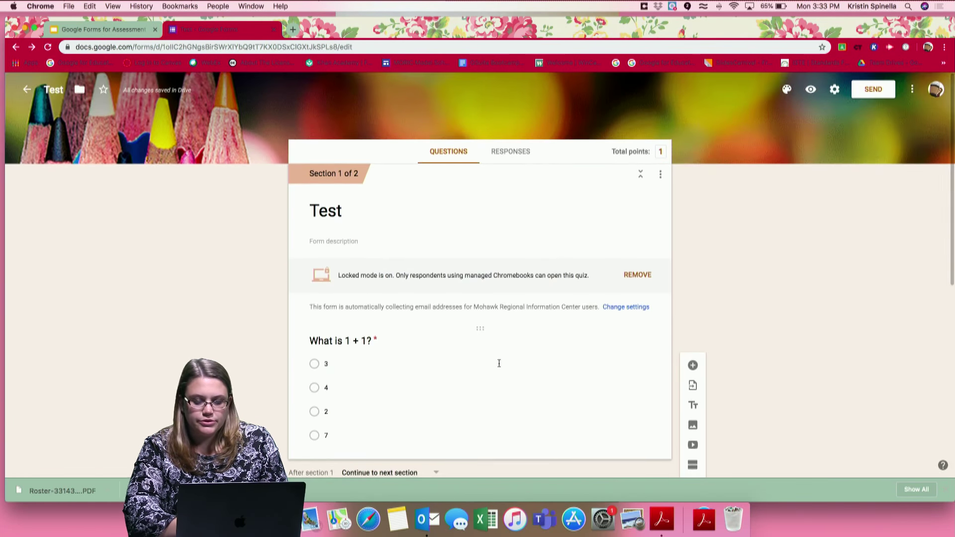
scroll(498, 363, "down", 3)
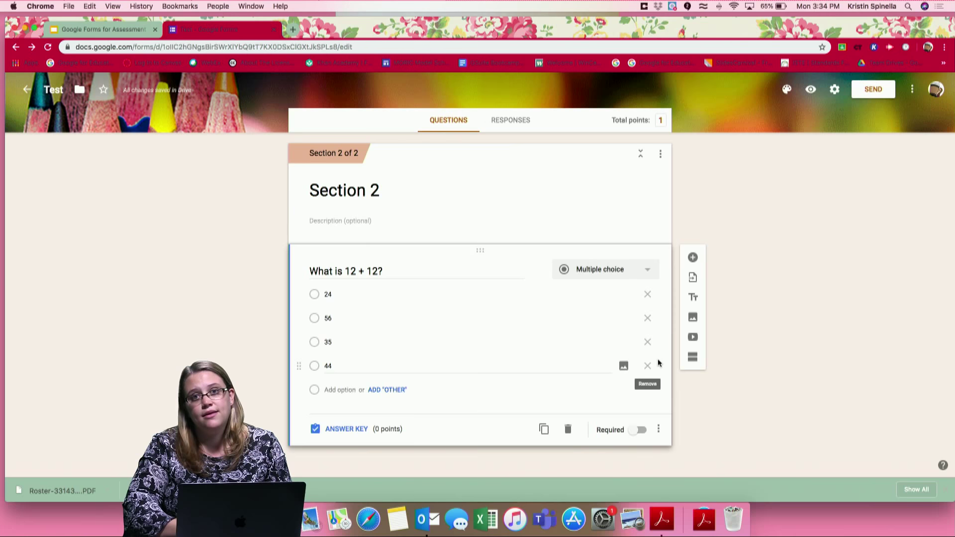
left_click(693, 357)
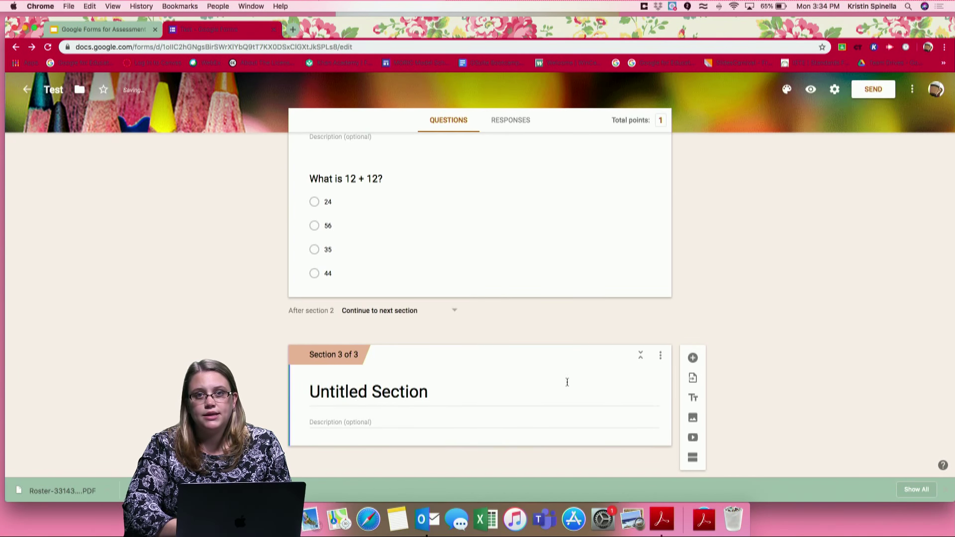
left_click(513, 383)
type("Section 3")
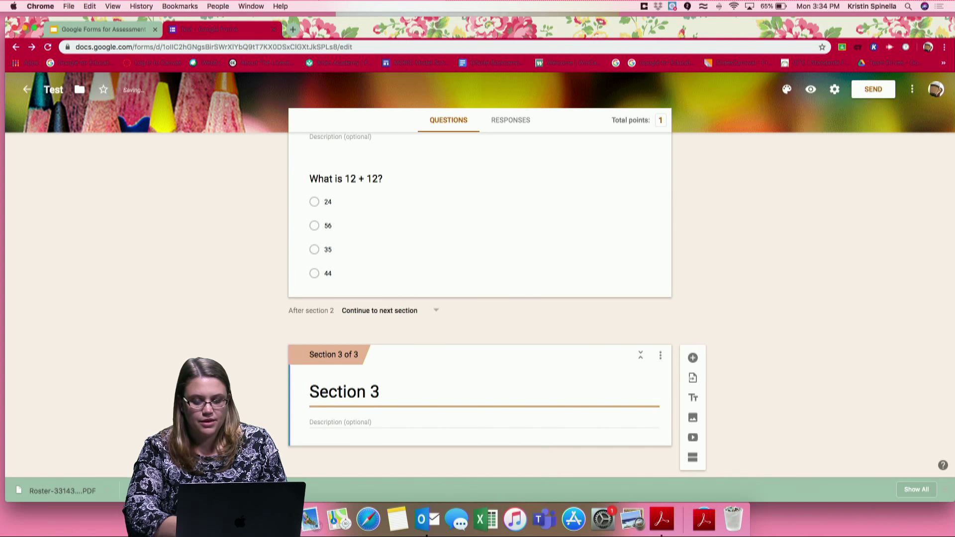
left_click(527, 429)
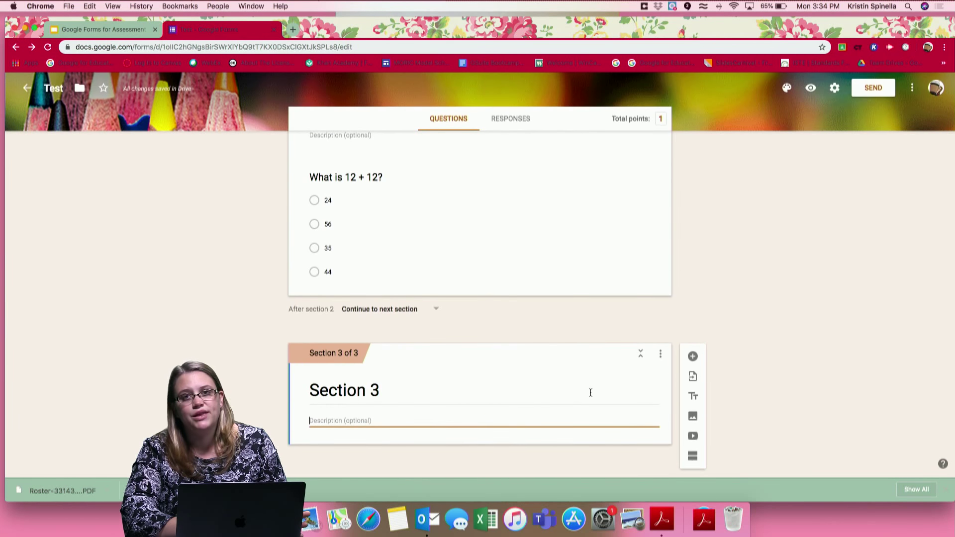
- Add the multiple-choice question "What is 2 + 2?" to Section 3 with the options 3, 4, 7 and 9
left_click(693, 359)
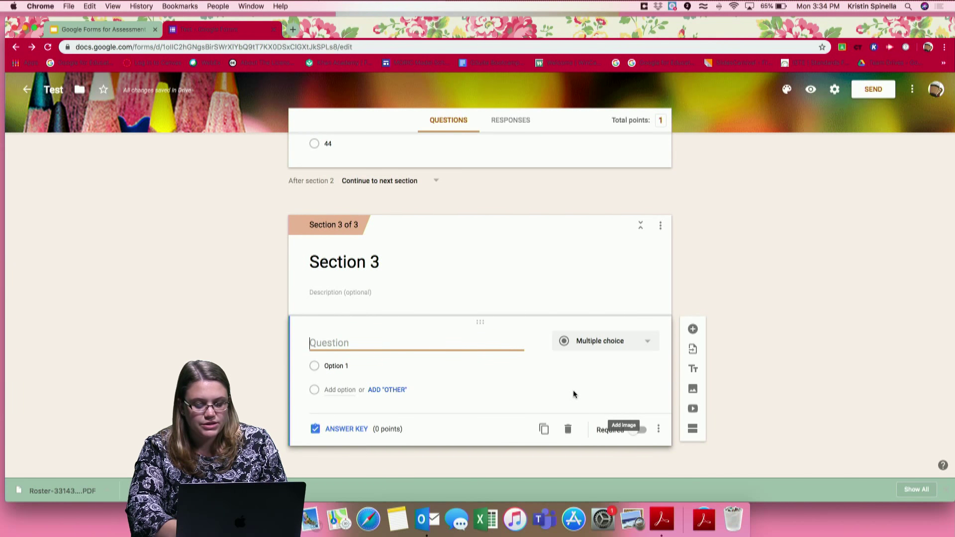
type("What is 2 + 2?")
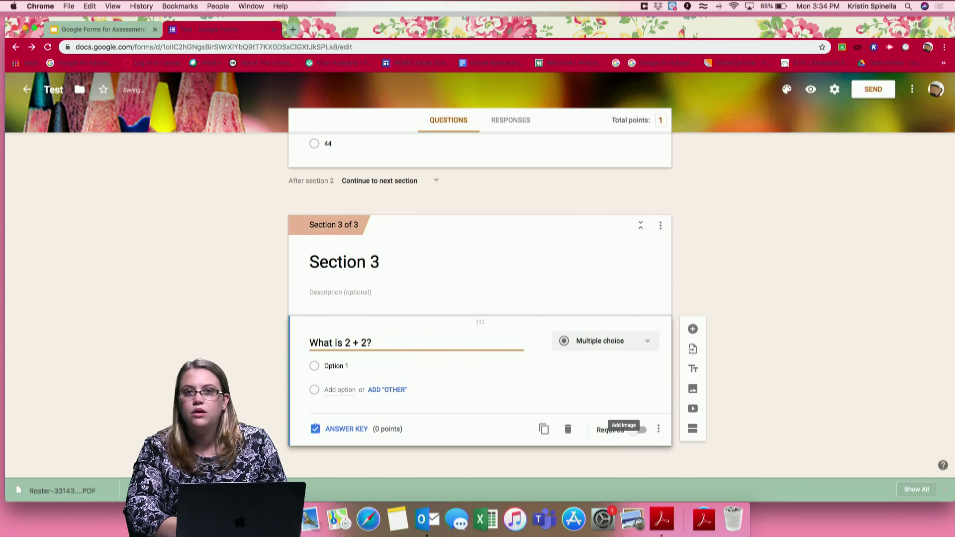
left_click(416, 369)
type("3")
key("Return")
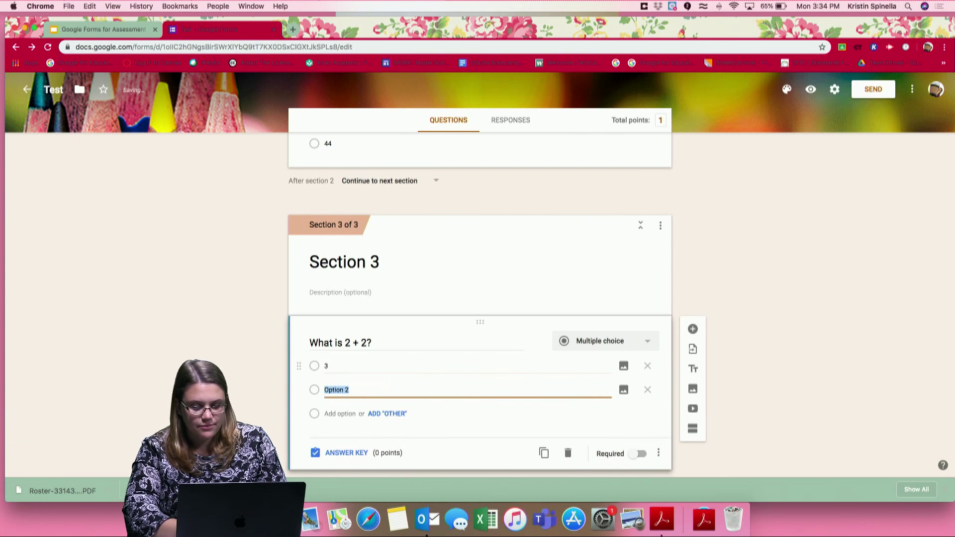
type("4")
key("Return")
type("7")
key("Return")
type("9")
left_click(749, 327)
- Review the form's three sections and the question in each one
scroll(749, 327, "up", 10)
scroll(749, 328, "down", 9)
scroll(750, 333, "down", 2)
scroll(750, 332, "up", 10)
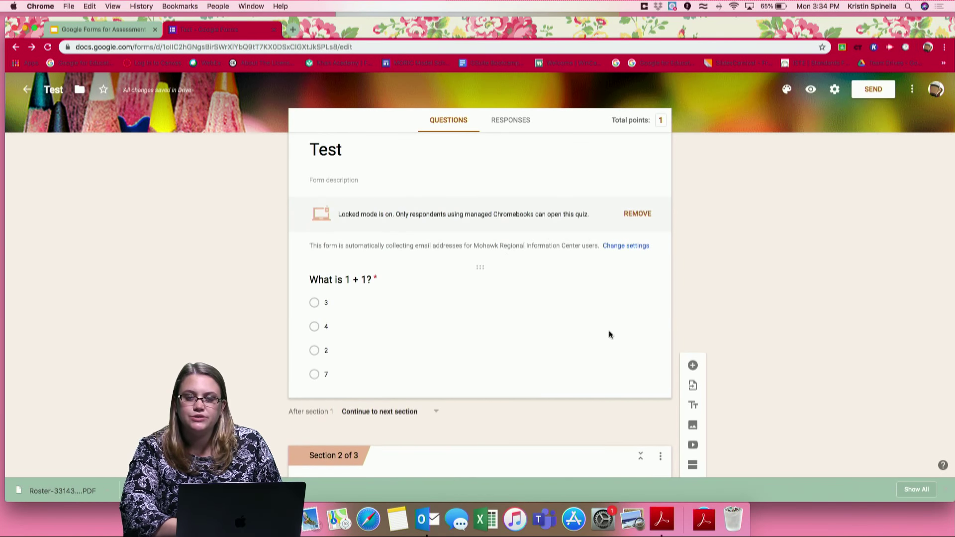
scroll(527, 244, "down", 5)
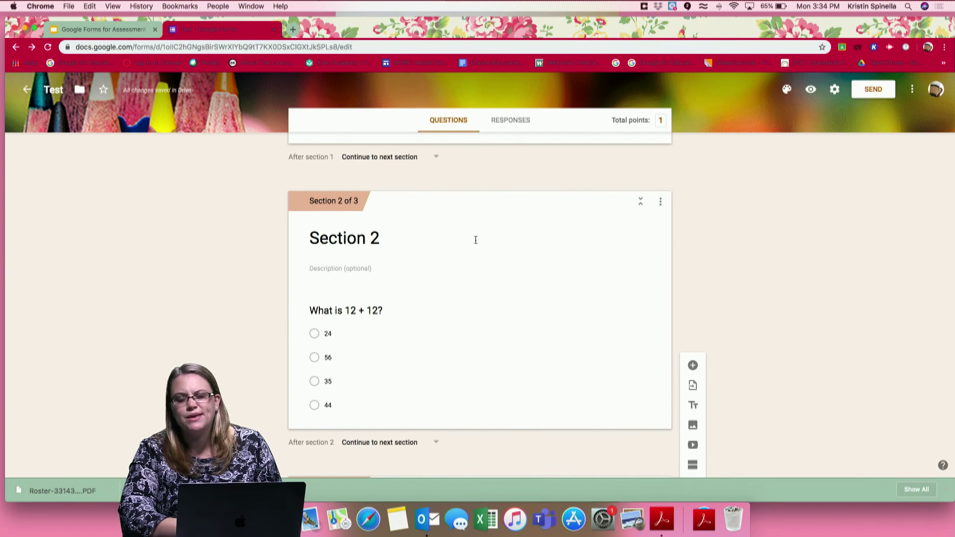
scroll(476, 240, "down", 6)
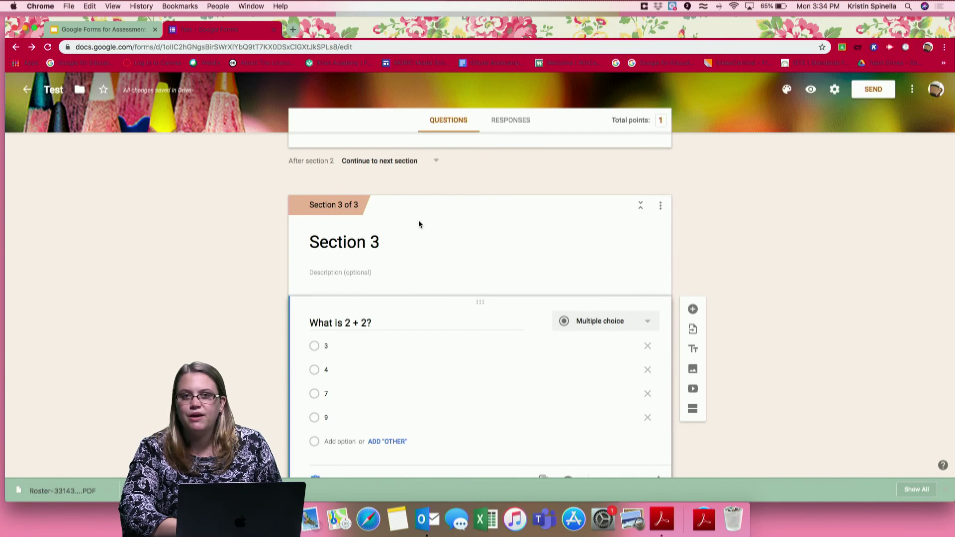
scroll(420, 224, "down", 2)
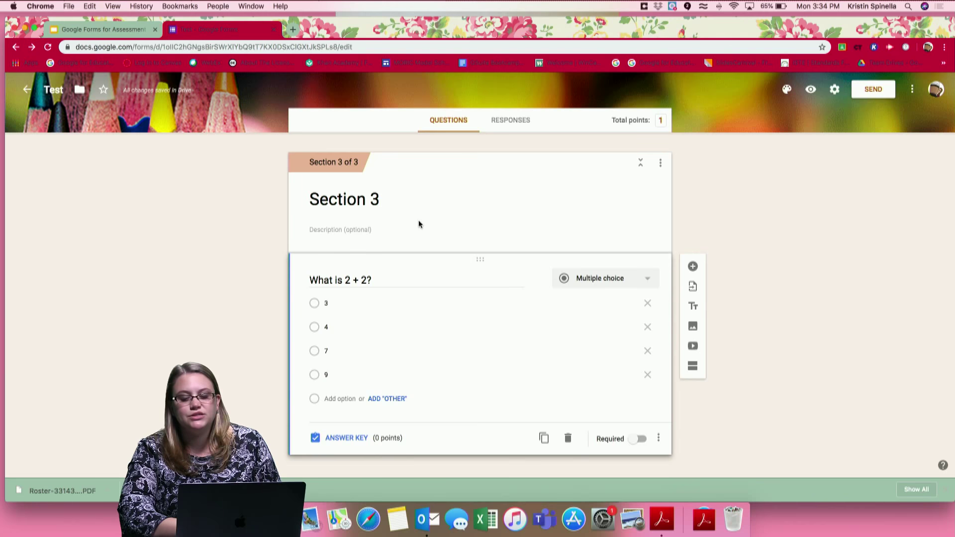
scroll(419, 225, "up", 15)
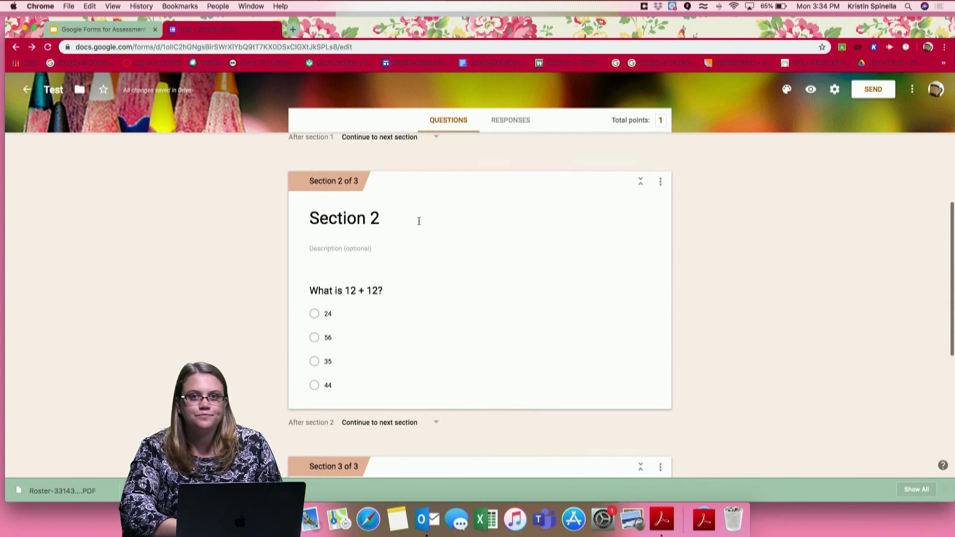
- Turn on going to a section based on the answer for "What is 1 + 1?"
scroll(418, 224, "down", 2)
left_click(470, 285)
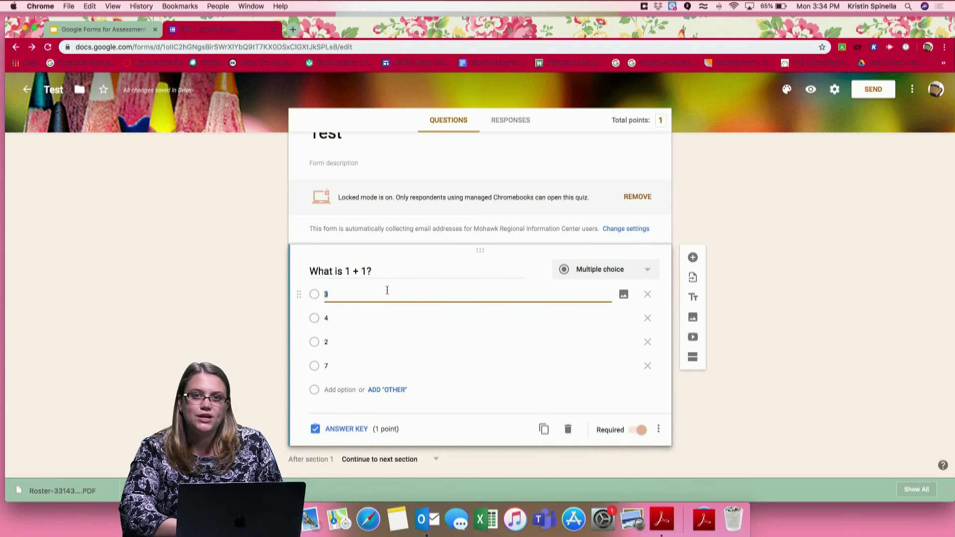
left_click(659, 431)
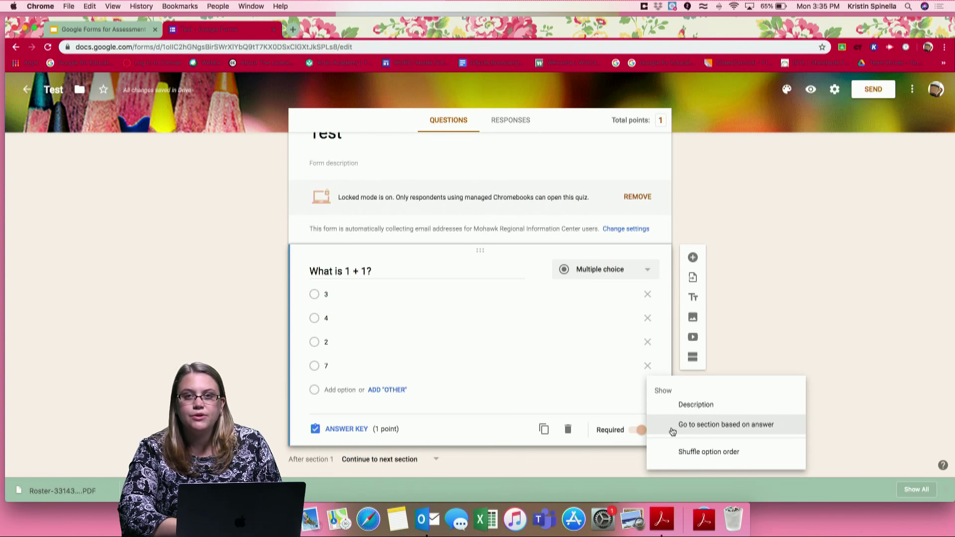
left_click(730, 432)
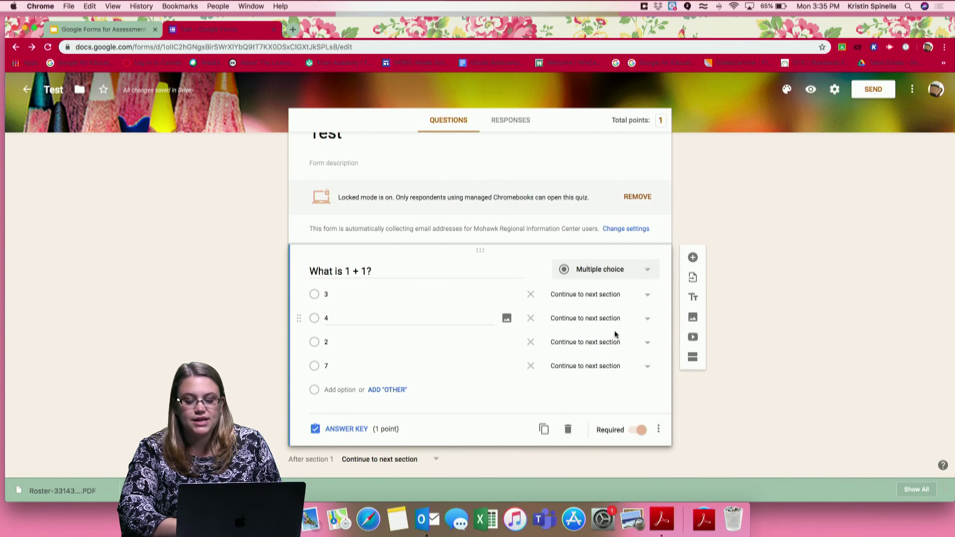
- Route the incorrect answers 3, 4 and 7 of "What is 1 + 1?" to section 3 (Section 3)
scroll(607, 369, "down", 5)
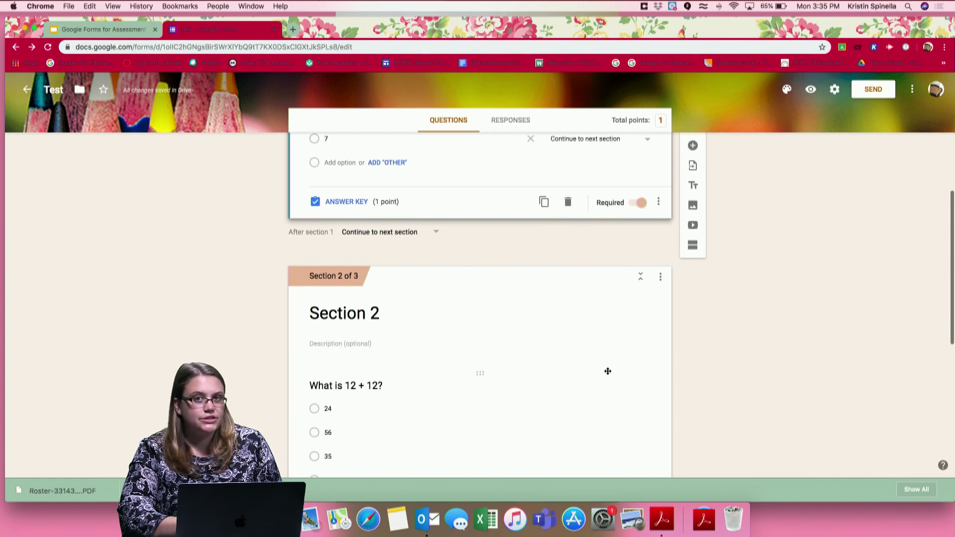
scroll(608, 371, "down", 1)
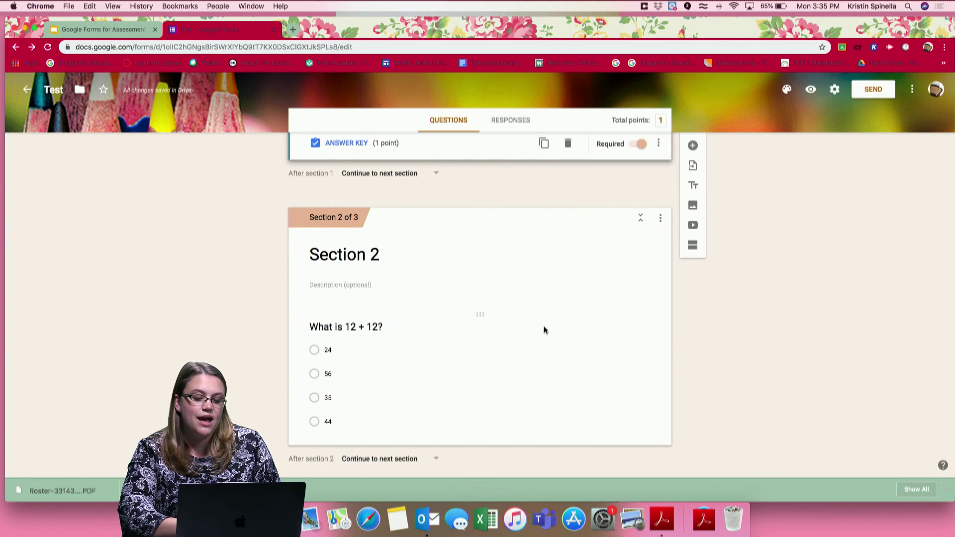
scroll(521, 440, "up", 5)
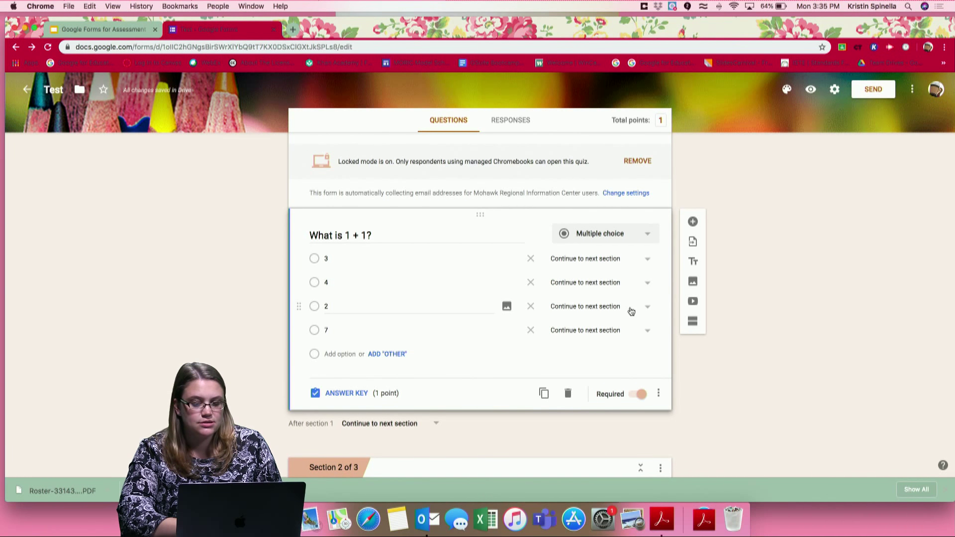
left_click(644, 262)
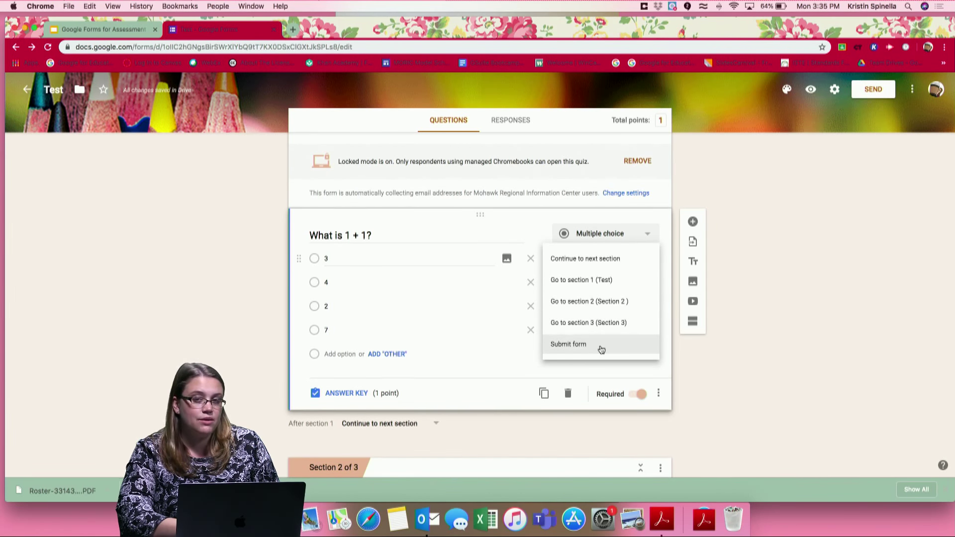
left_click(603, 322)
left_click(647, 284)
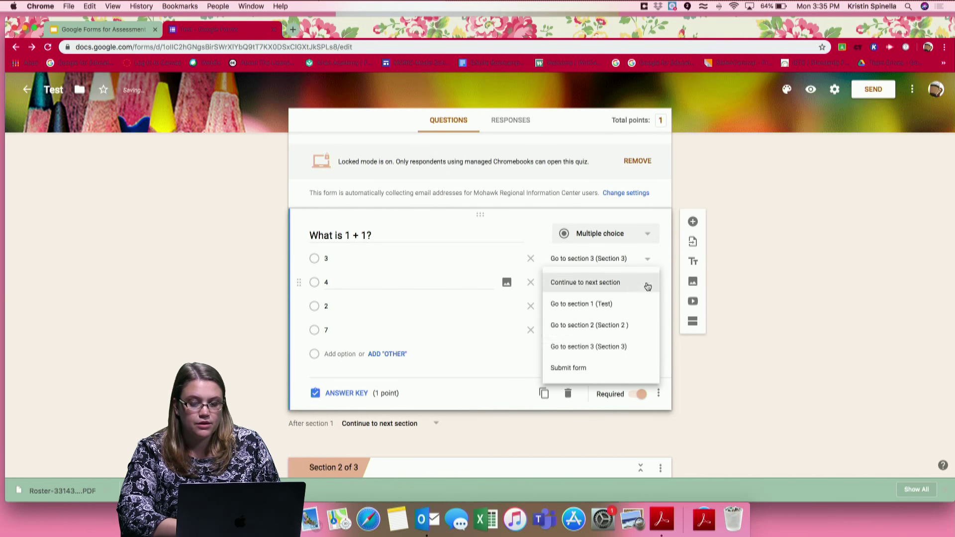
left_click(616, 347)
left_click(648, 332)
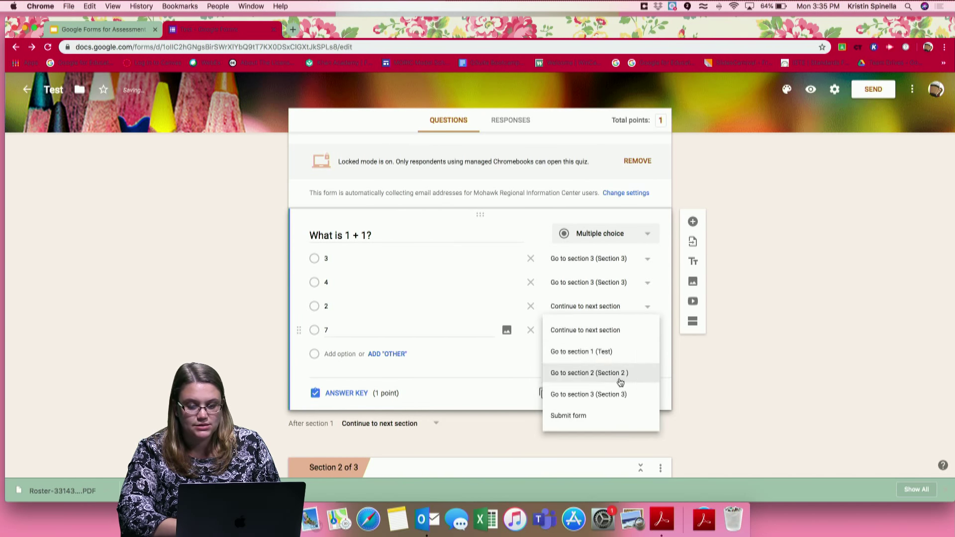
left_click(616, 394)
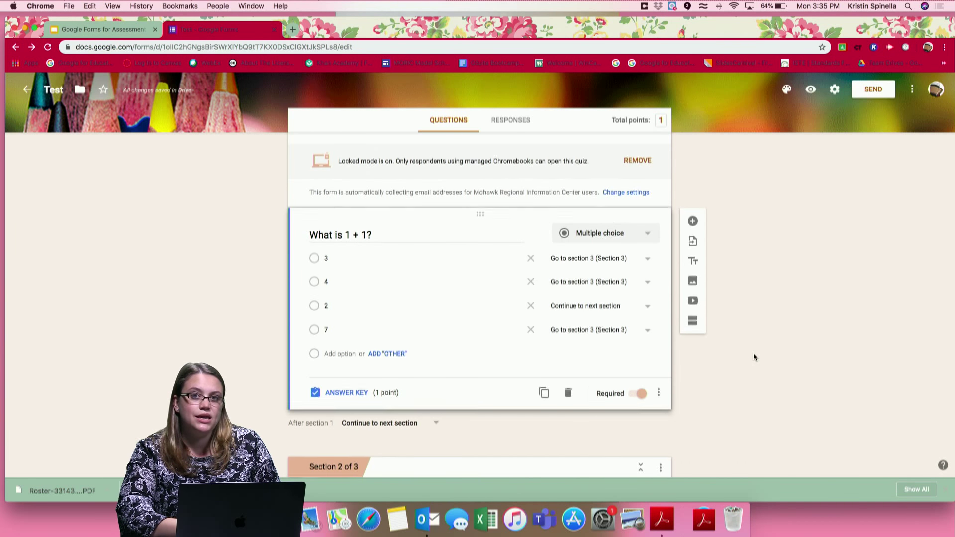
scroll(753, 356, "down", 10)
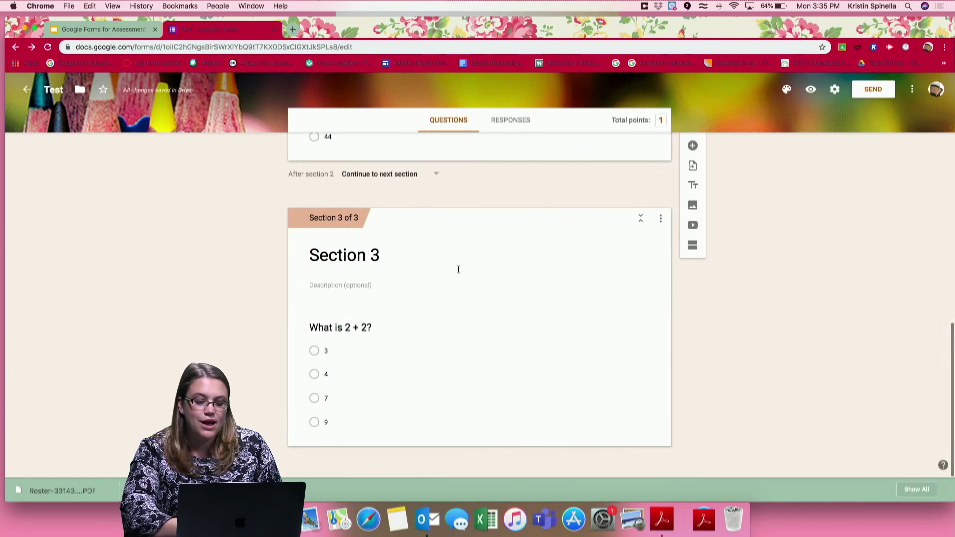
scroll(393, 296, "up", 2)
scroll(389, 294, "up", 2)
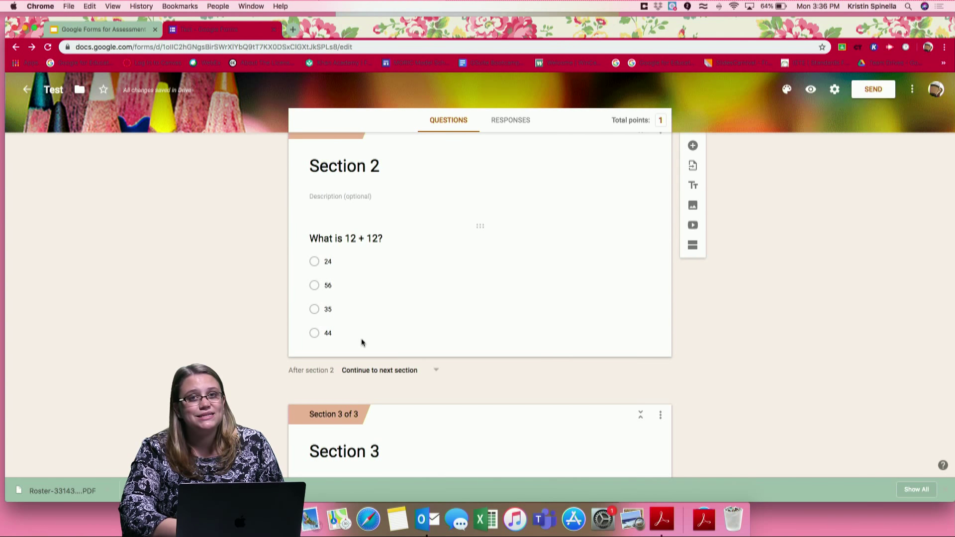
- Mark 24 as the only correct answer to "What is 12 + 12?" in Section 2 and assign the question 1 point
scroll(361, 343, "up", 5)
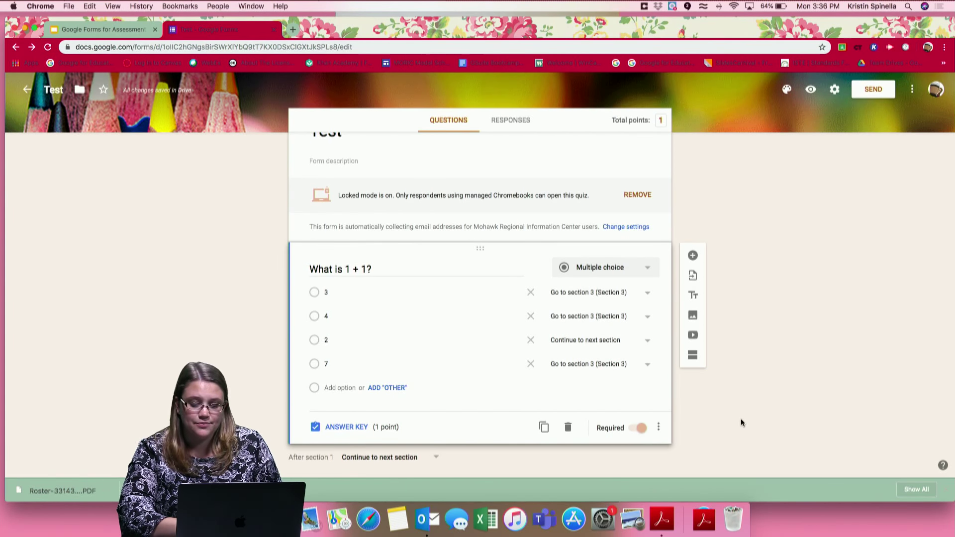
scroll(567, 401, "down", 6)
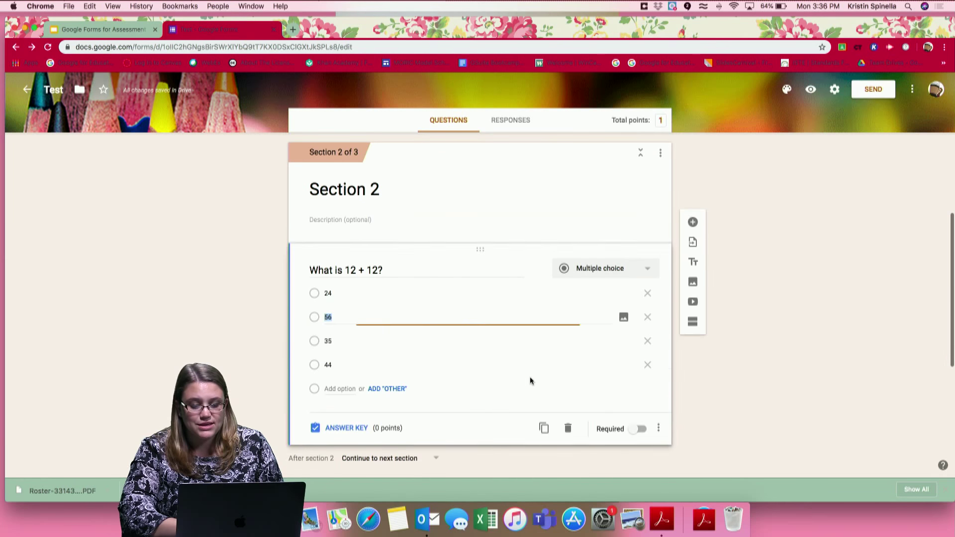
left_click(350, 428)
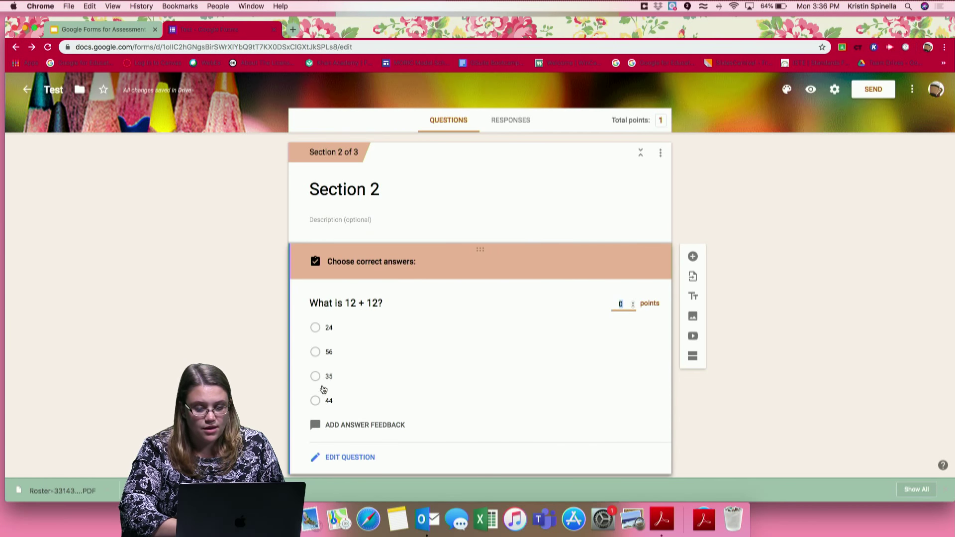
left_click(317, 332)
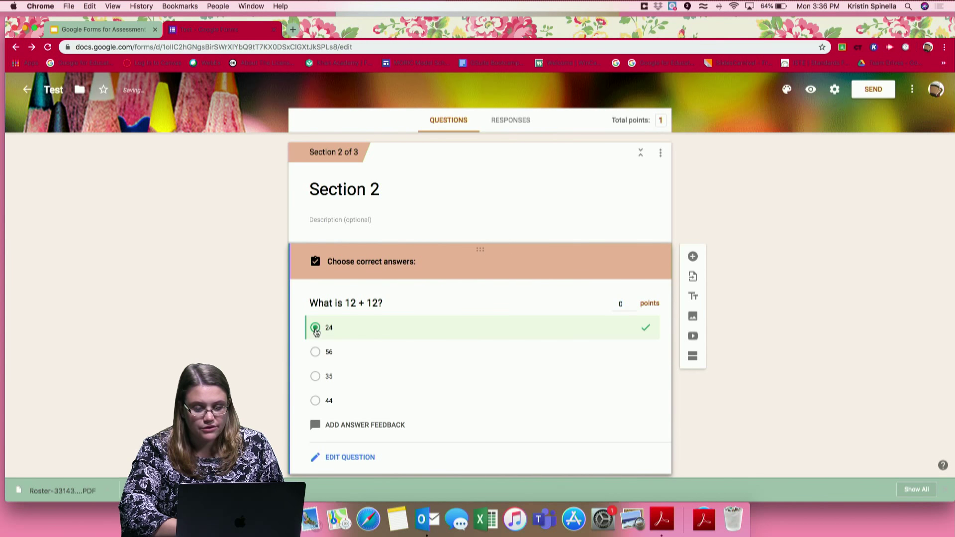
left_click(632, 302)
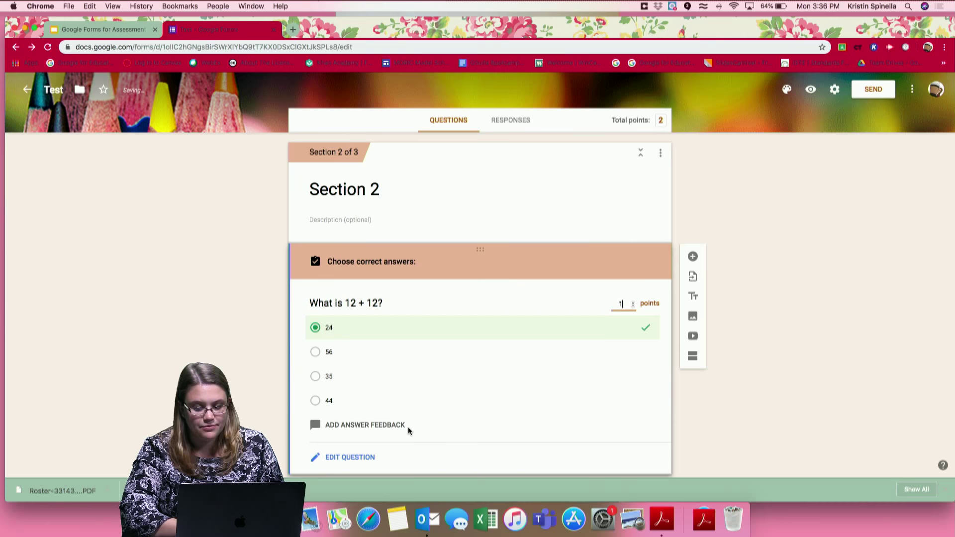
left_click(412, 376)
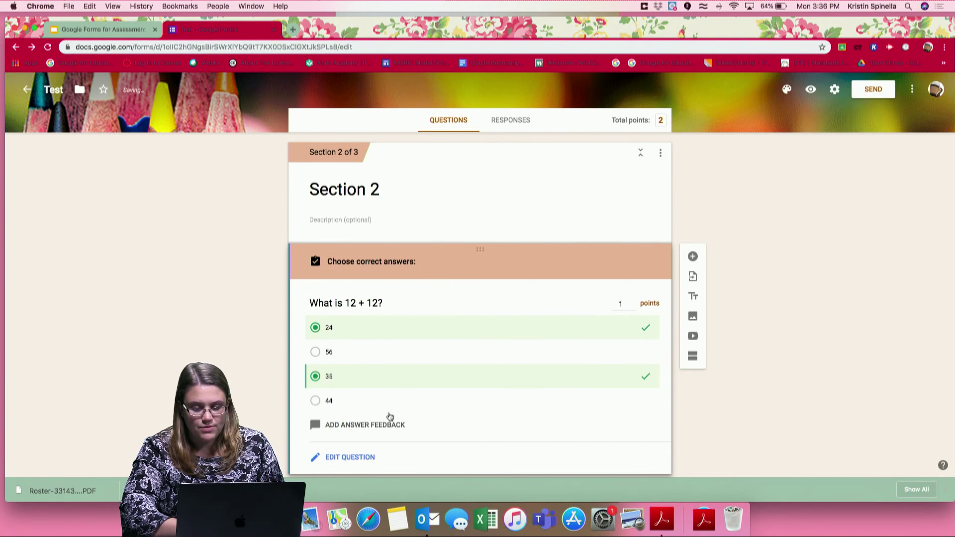
left_click(314, 378)
left_click(343, 458)
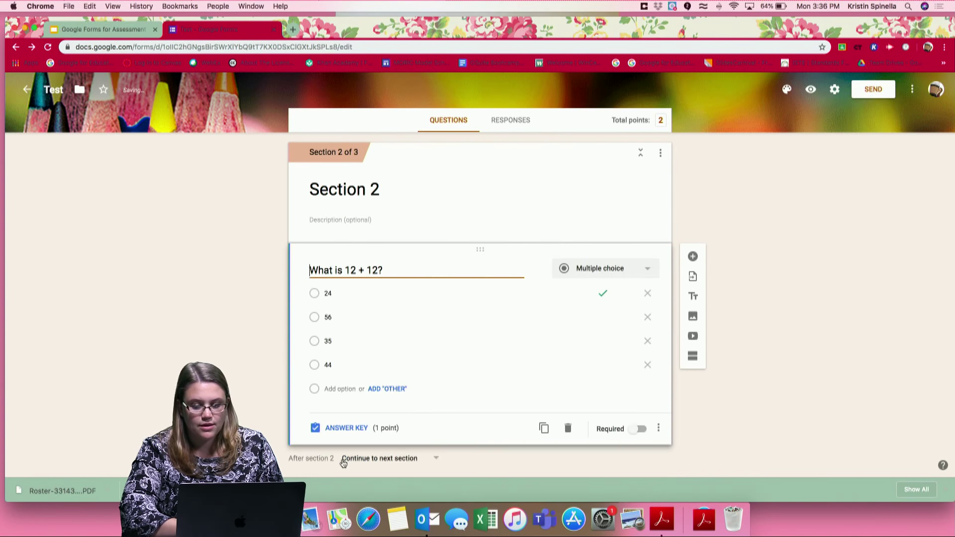
- Make "What is 12 + 12?" required and turn on going to a section based on the answer
left_click(636, 430)
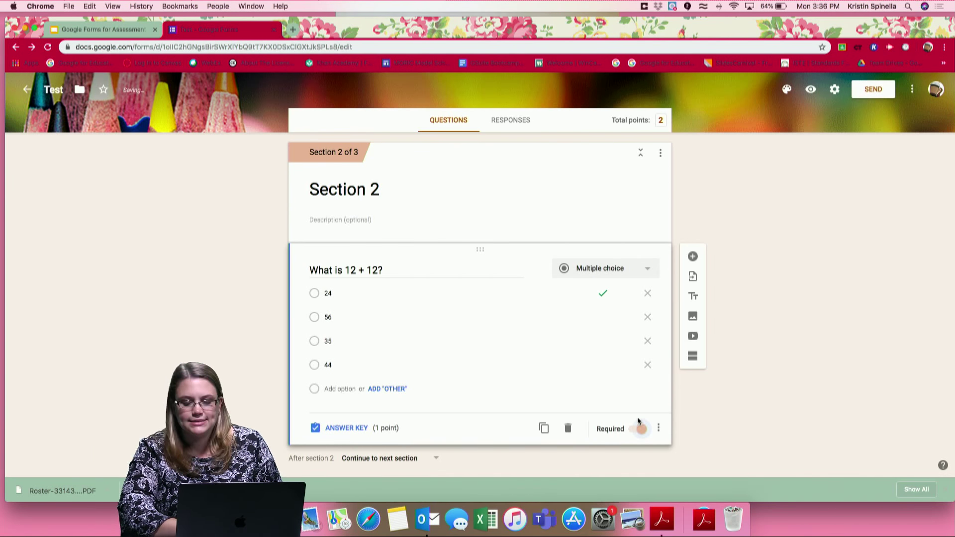
left_click(659, 429)
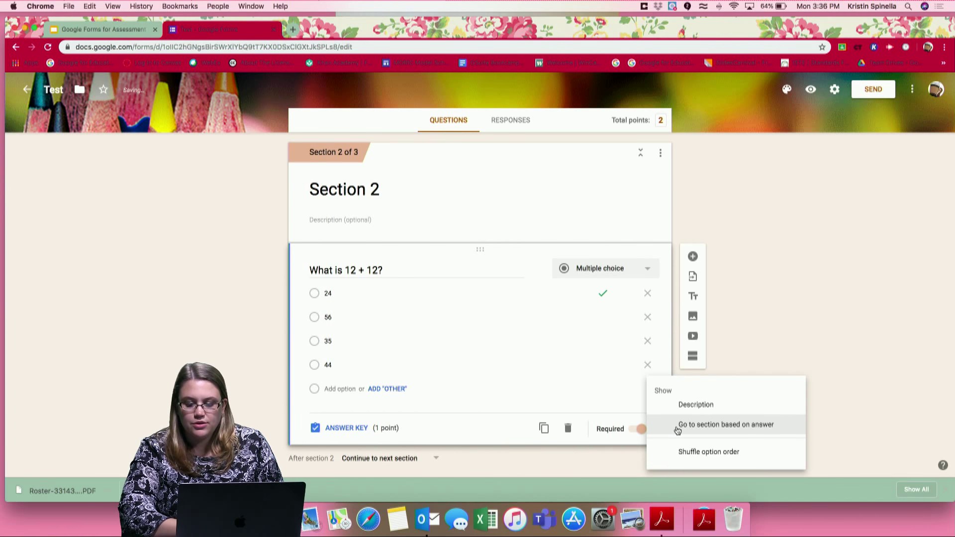
left_click(679, 425)
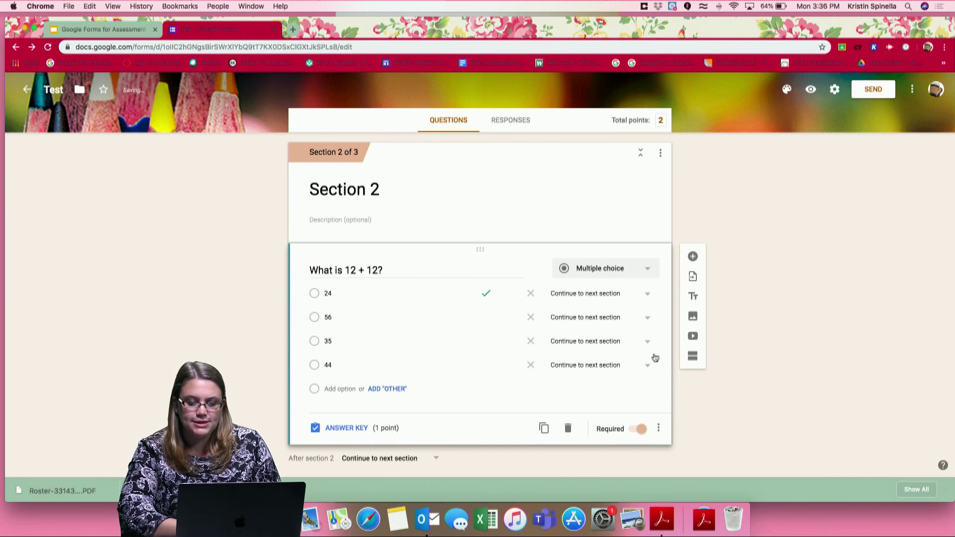
- Route answer 24 of "What is 12 + 12?" to Submit form and answers 56, 35 and 44 to section 3 (Section 3)
left_click(648, 295)
left_click(616, 379)
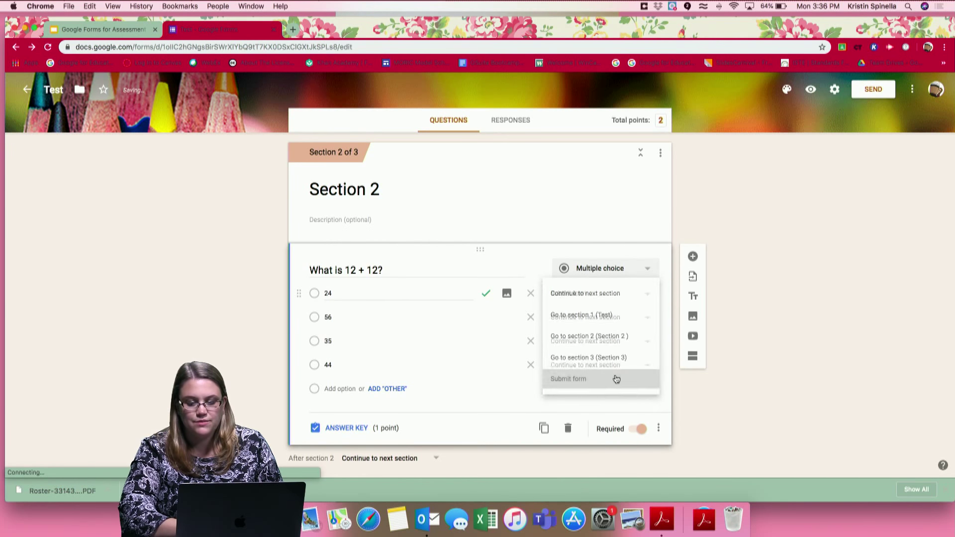
left_click(649, 318)
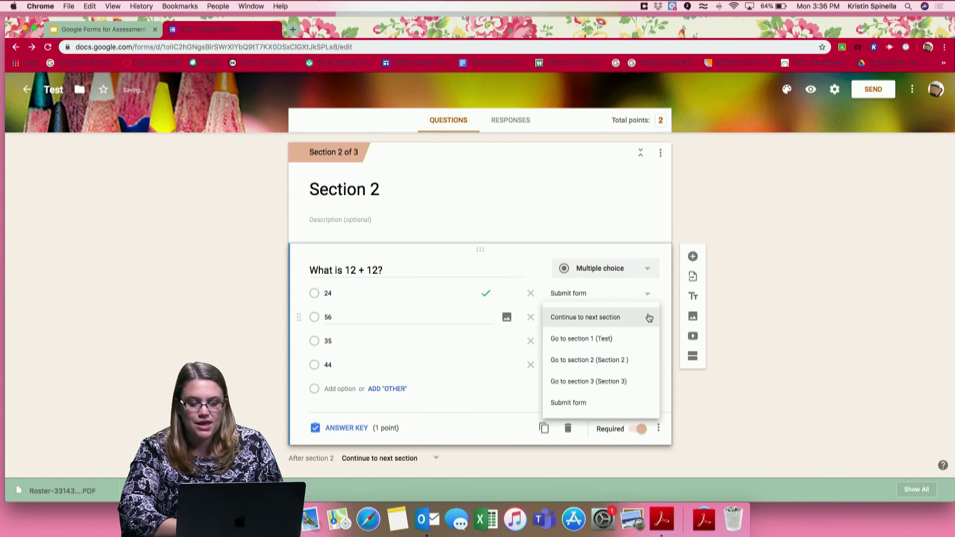
left_click(608, 384)
left_click(647, 342)
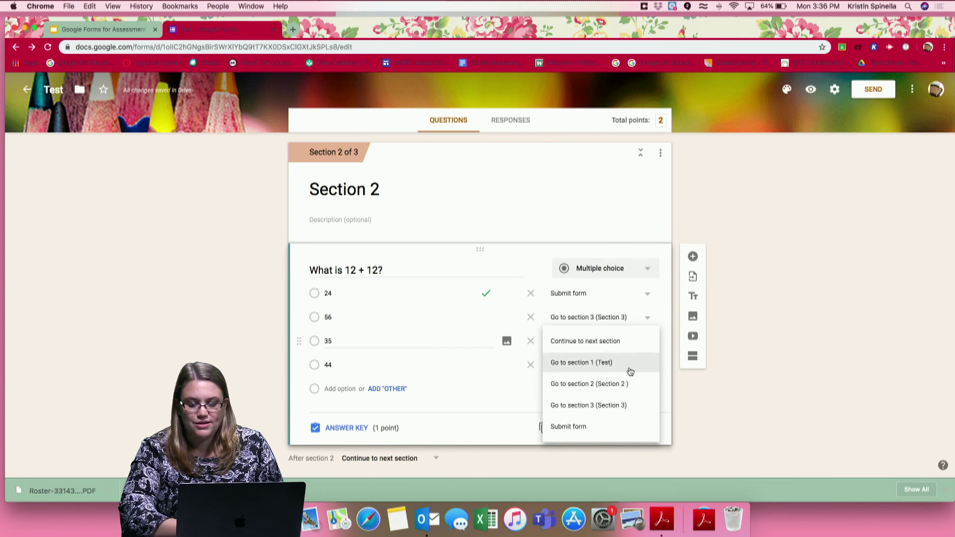
left_click(618, 402)
left_click(647, 366)
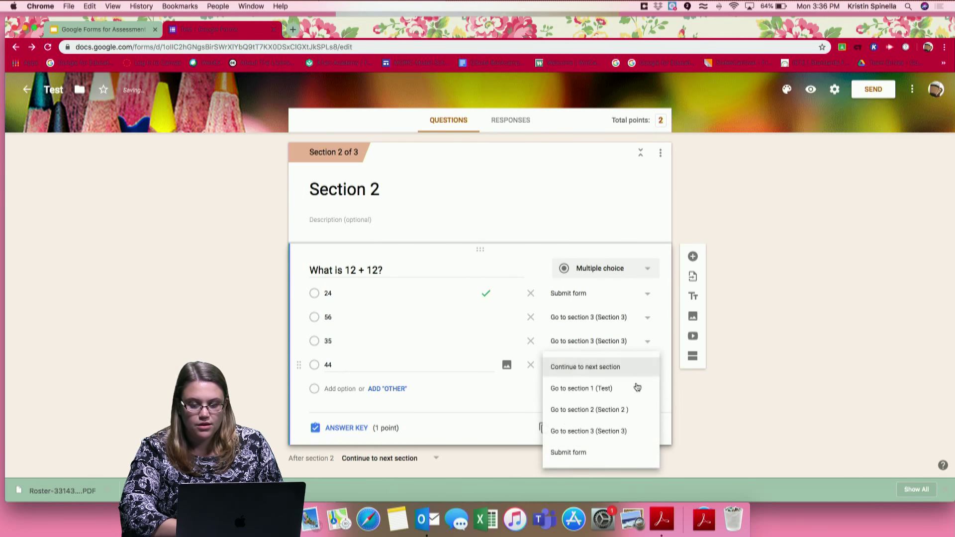
left_click(637, 431)
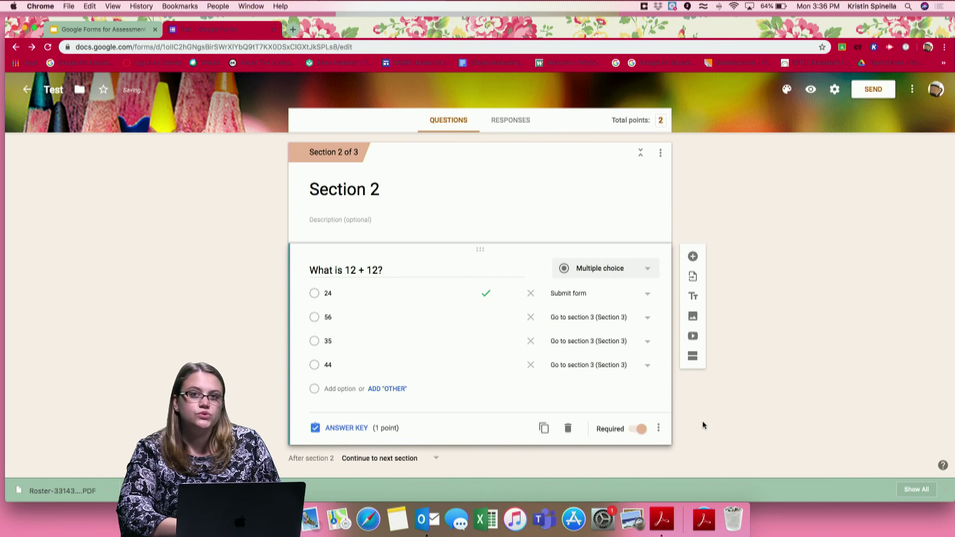
- Mark 4 as the correct answer in the answer key of "What is 2 + 2?" in Section 3
scroll(703, 426, "down", 2)
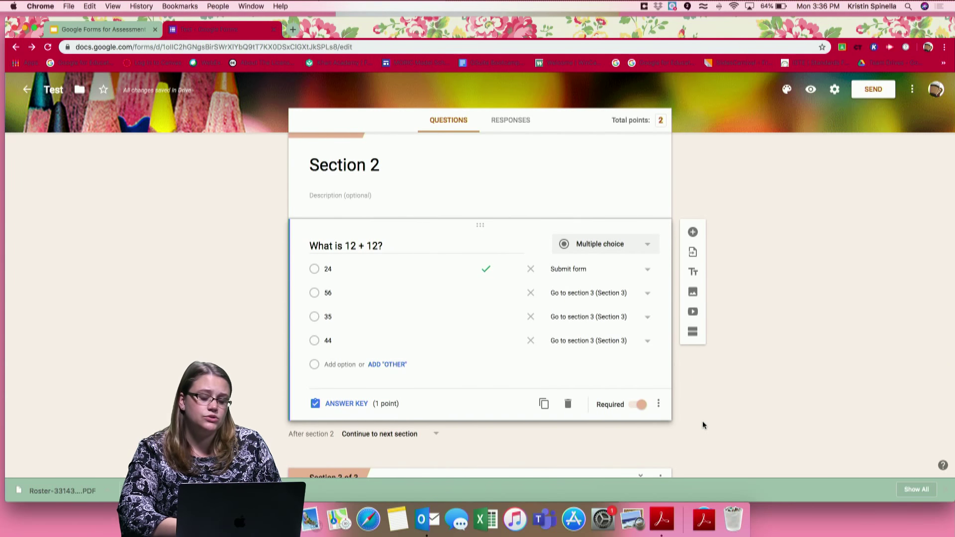
scroll(702, 422, "down", 1)
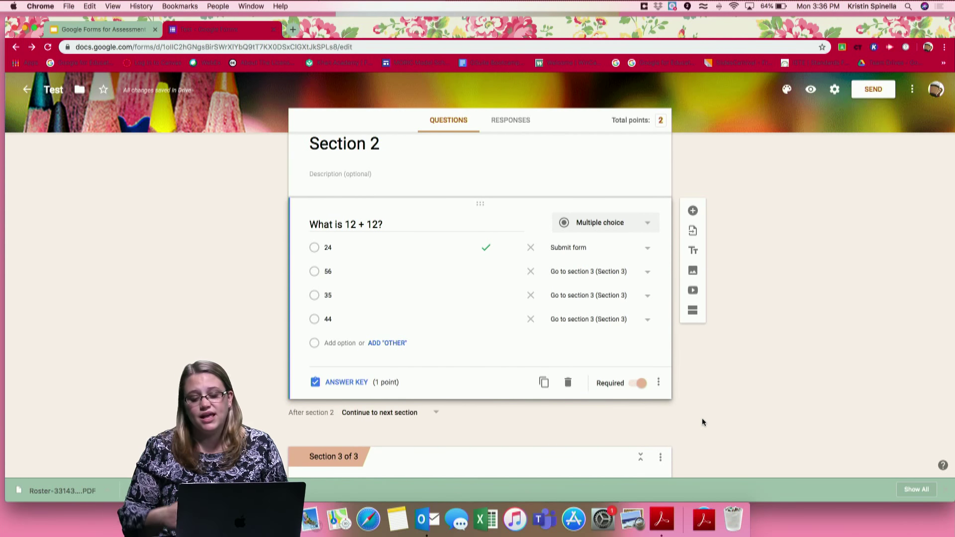
scroll(702, 421, "down", 5)
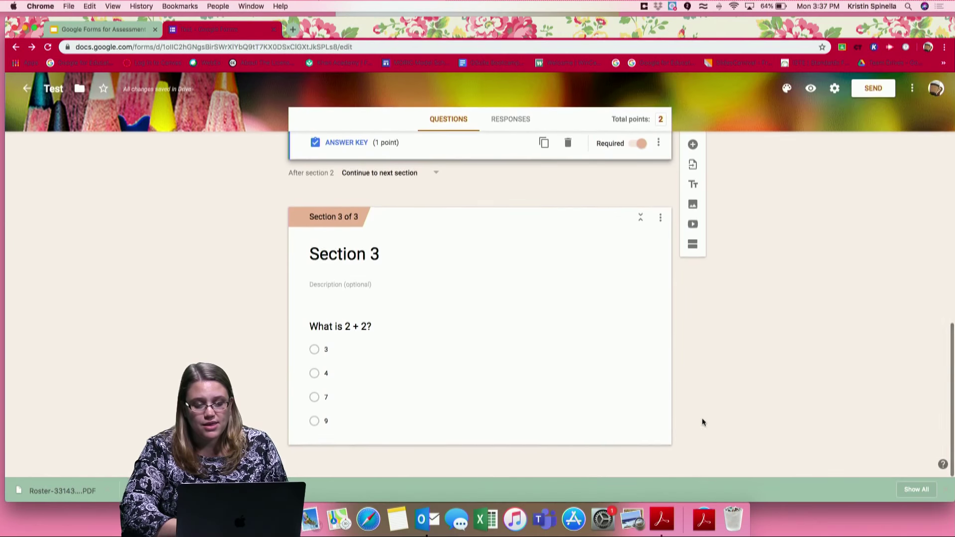
left_click(402, 347)
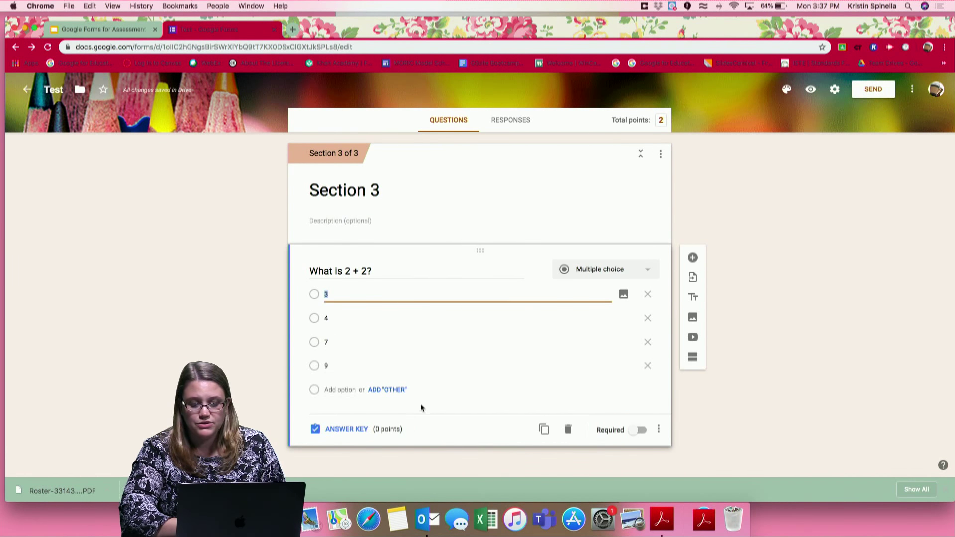
left_click(329, 430)
left_click(316, 354)
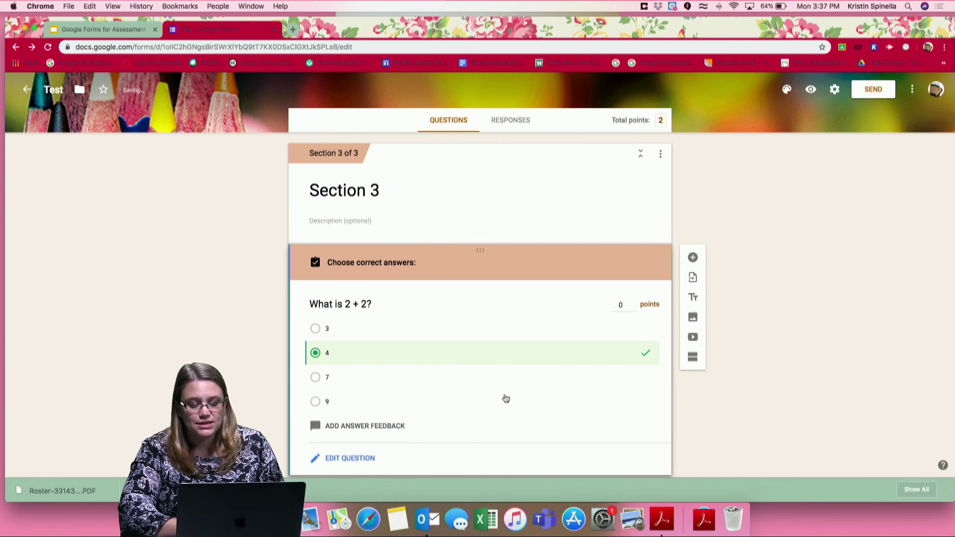
left_click(357, 458)
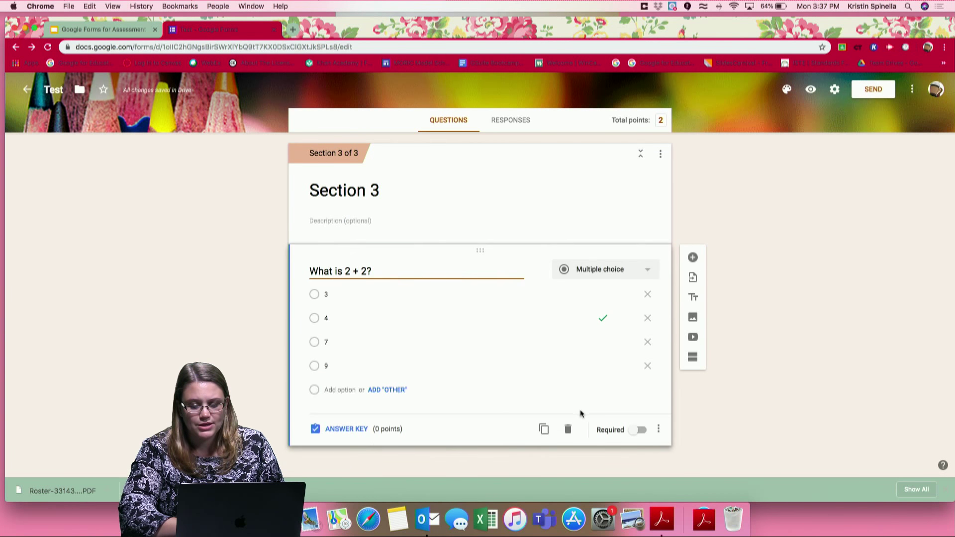
- Make "What is 2 + 2?" required and turn on going to a section based on the answer
left_click(636, 433)
left_click(659, 431)
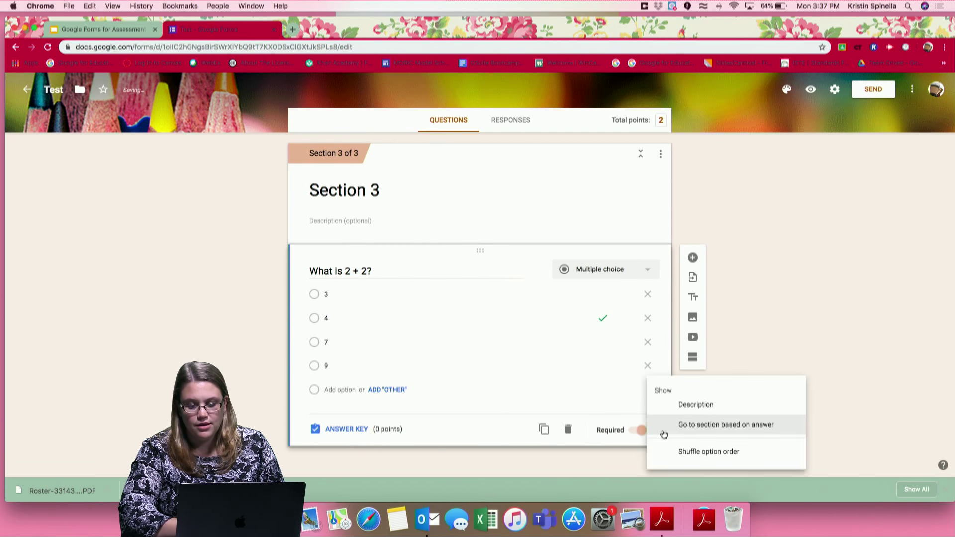
left_click(610, 371)
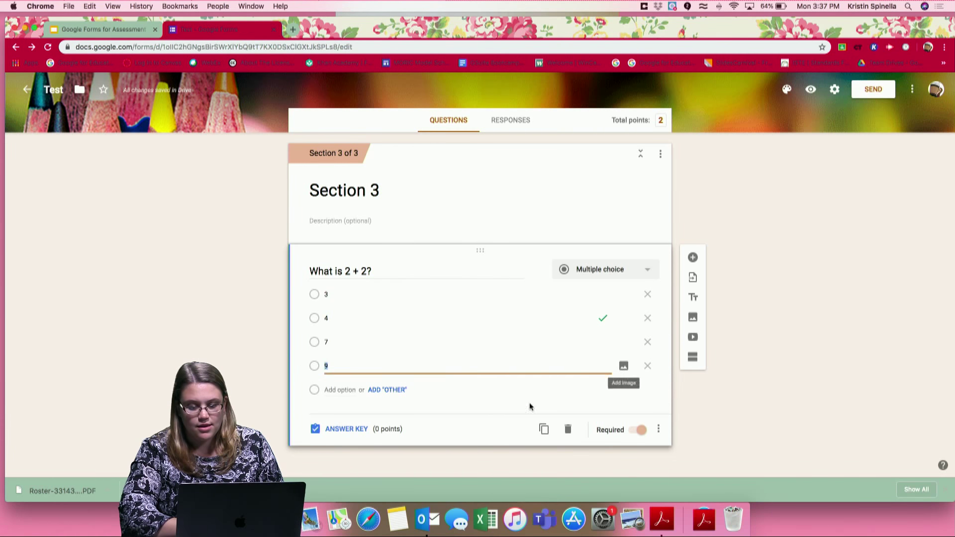
left_click(659, 430)
left_click(685, 424)
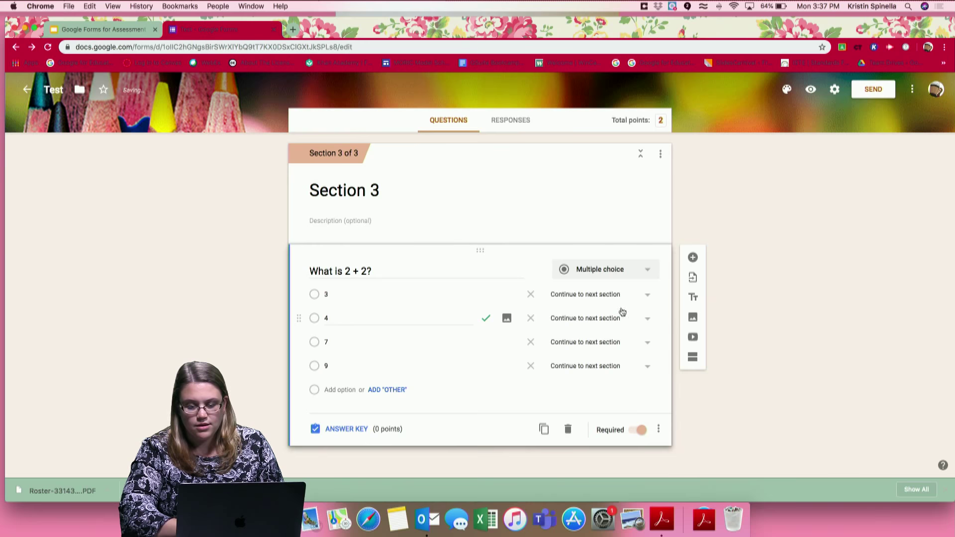
- Route all four answers of "What is 2 + 2?" (3, 4, 7 and 9) to Submit form
left_click(651, 294)
left_click(604, 389)
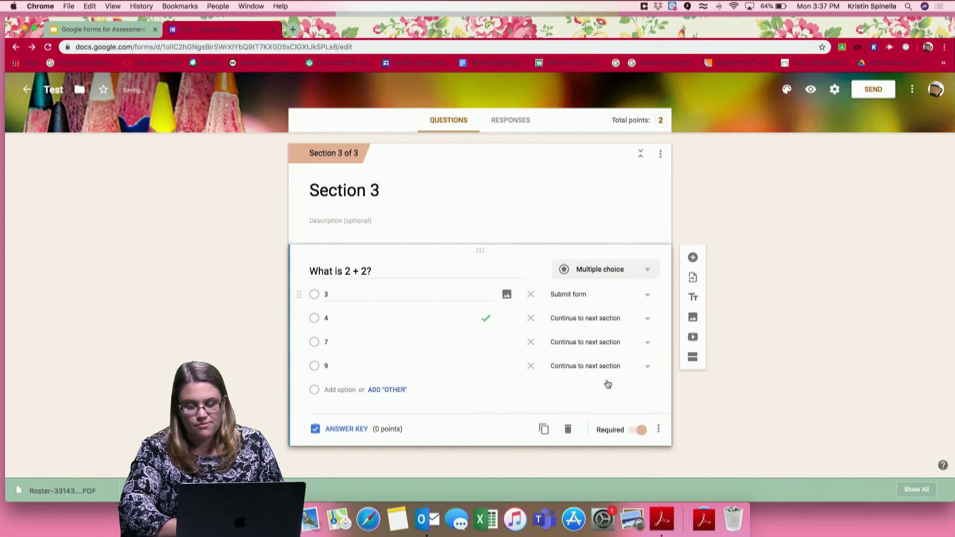
left_click(647, 314)
left_click(610, 403)
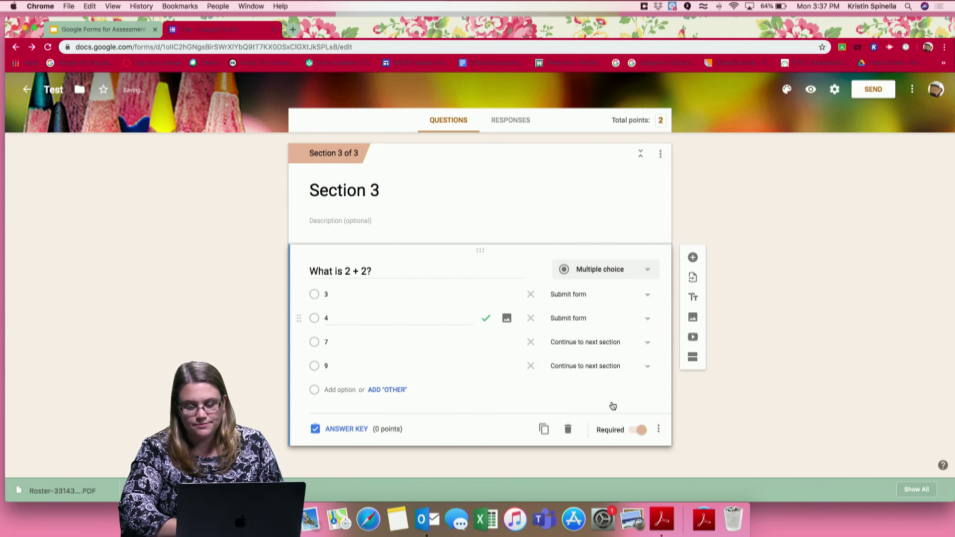
left_click(650, 349)
left_click(596, 433)
left_click(648, 367)
left_click(604, 452)
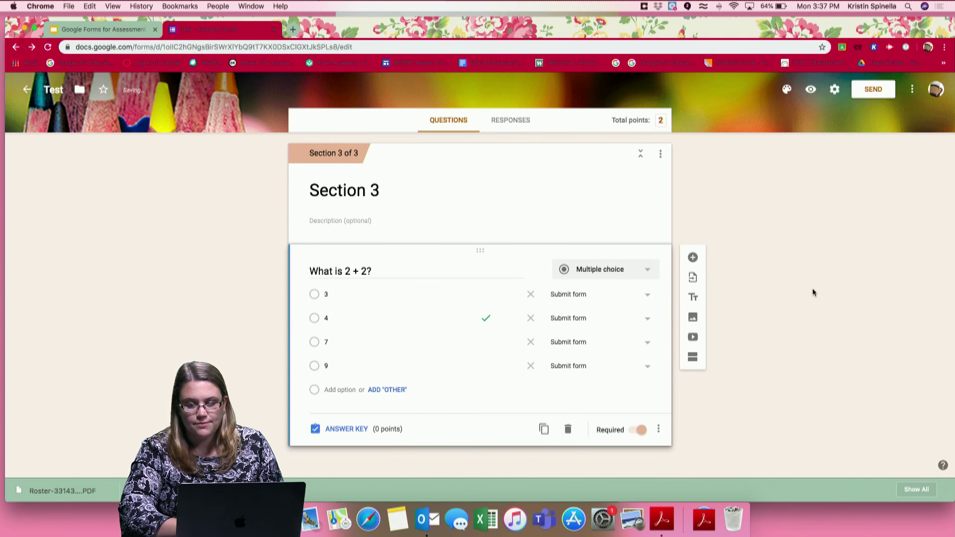
- Try to preview the quiz as a respondent and close the preview
scroll(814, 292, "up", 3)
scroll(813, 293, "up", 15)
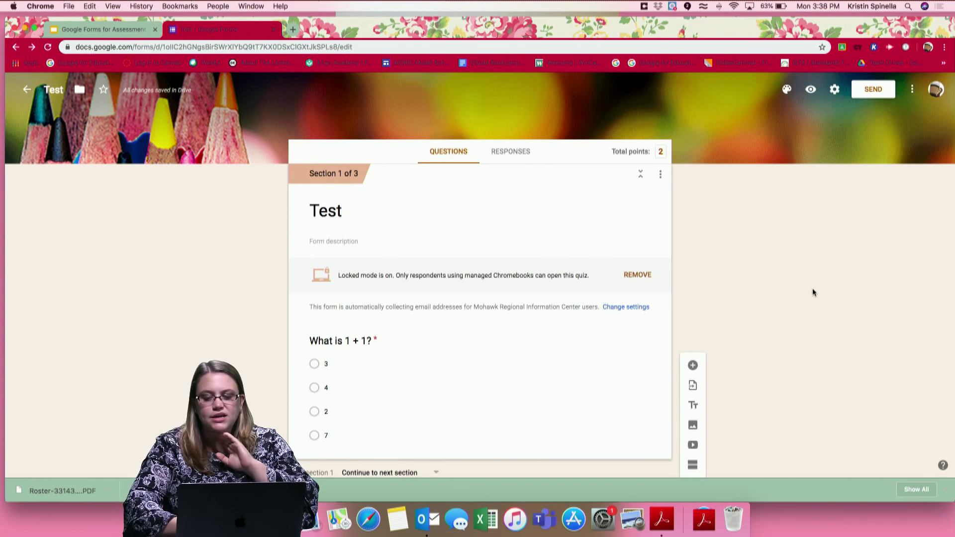
left_click(812, 90)
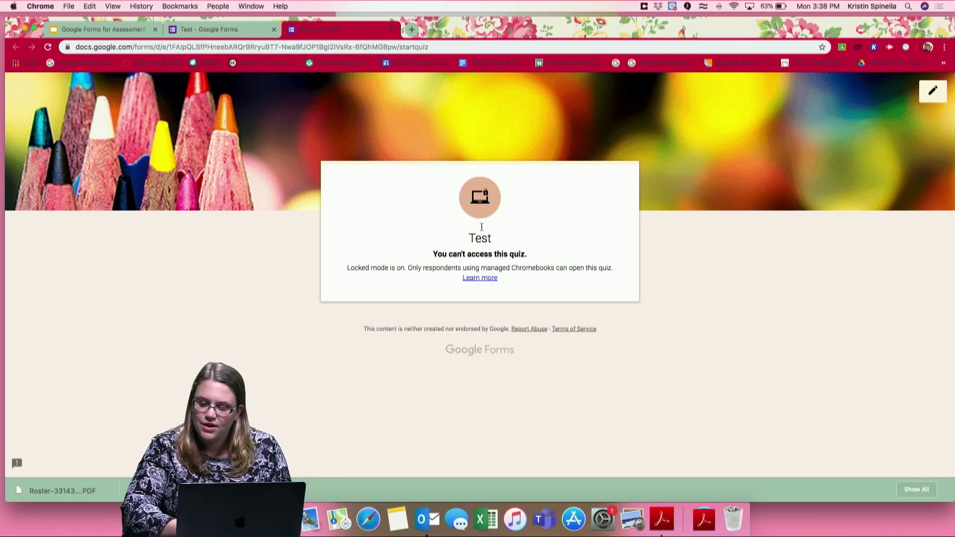
left_click(392, 30)
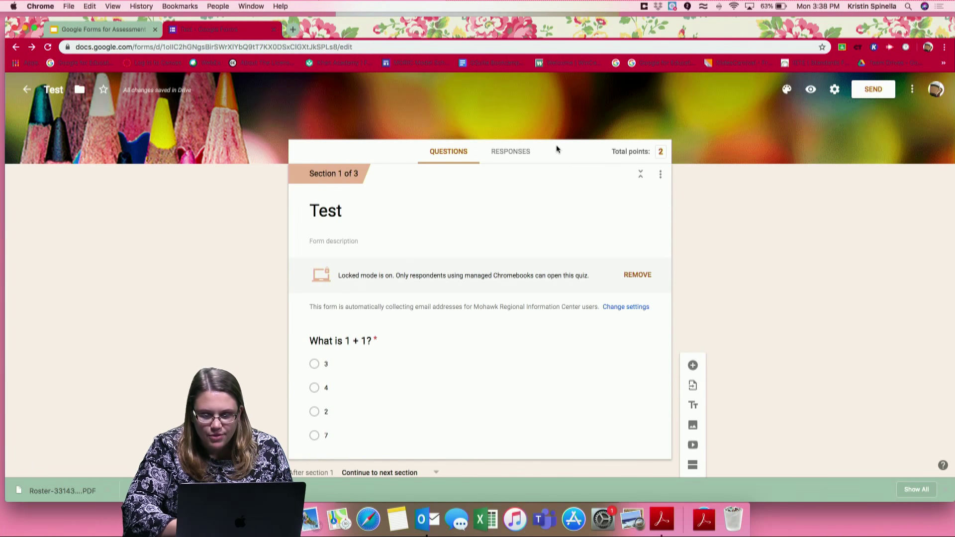
- Turn off locked mode in the quiz settings, save the change and open the quiz preview
left_click(834, 90)
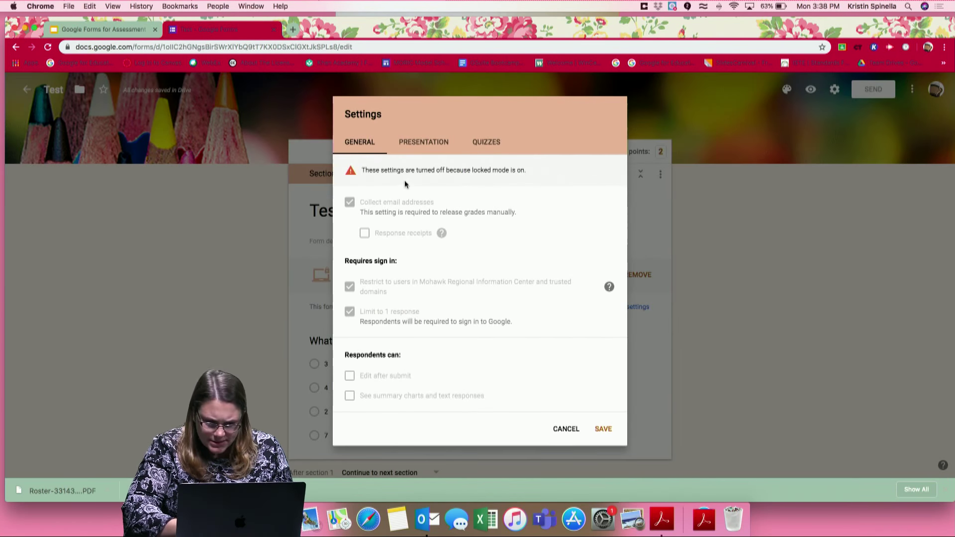
left_click(485, 141)
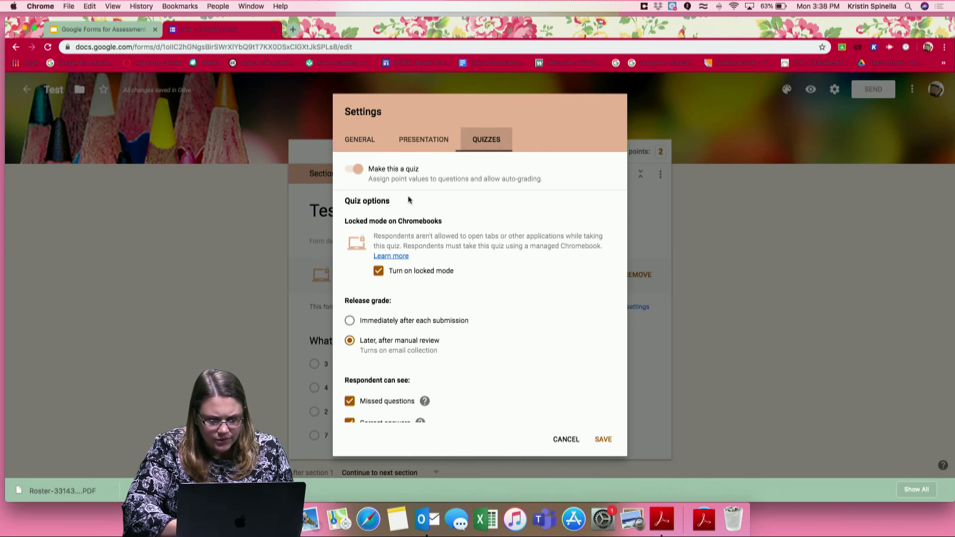
left_click(378, 271)
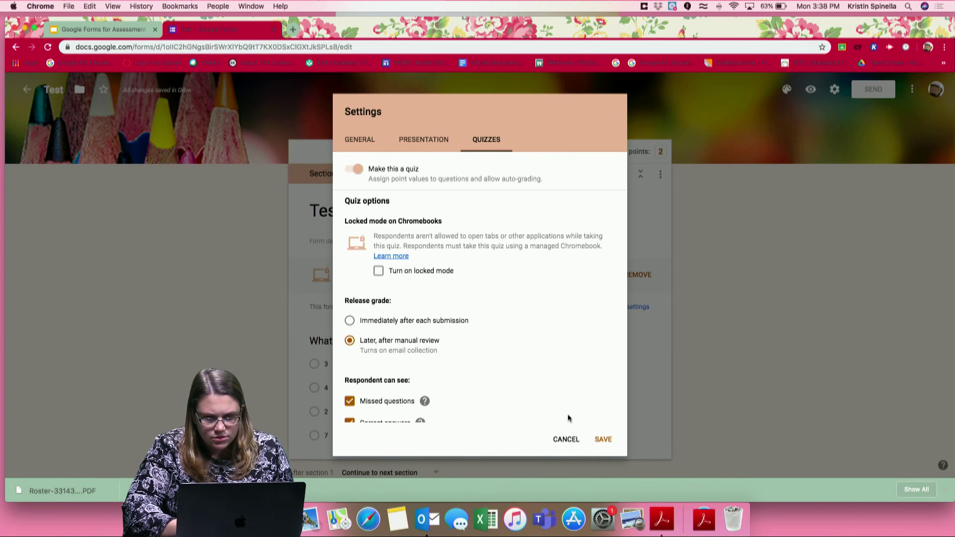
left_click(602, 440)
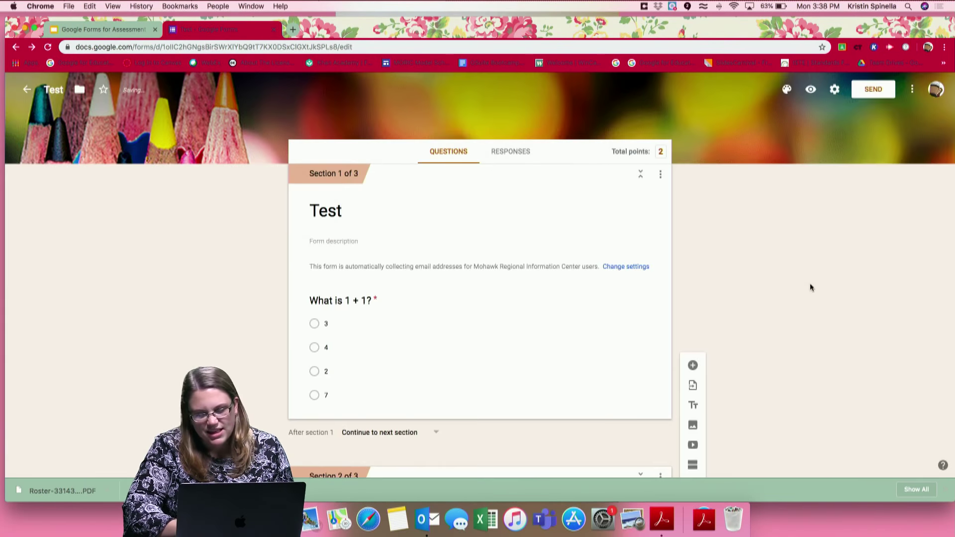
left_click(811, 90)
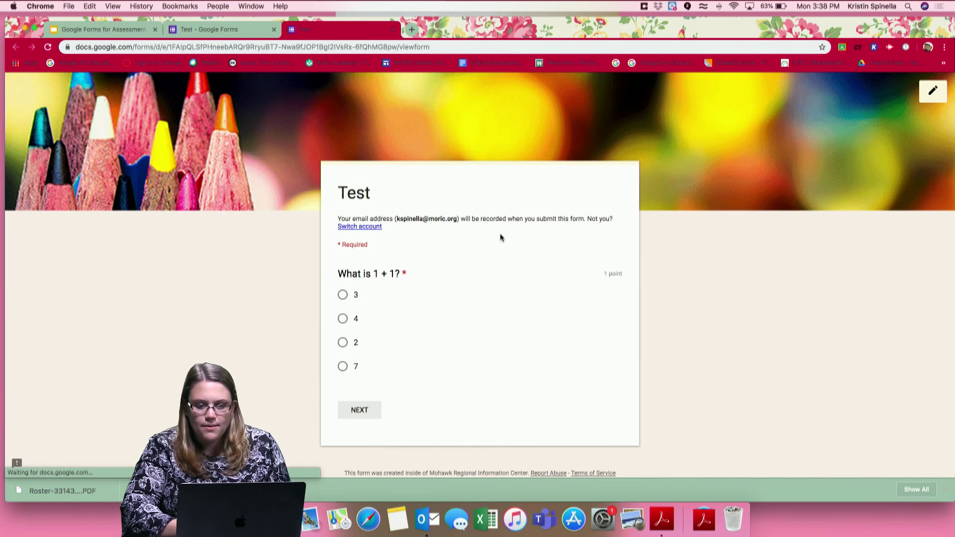
- Answer "What is 1 + 1?" with 2 and "What is 12 + 12?" with 24, continuing to the submission page
scroll(500, 237, "down", 2)
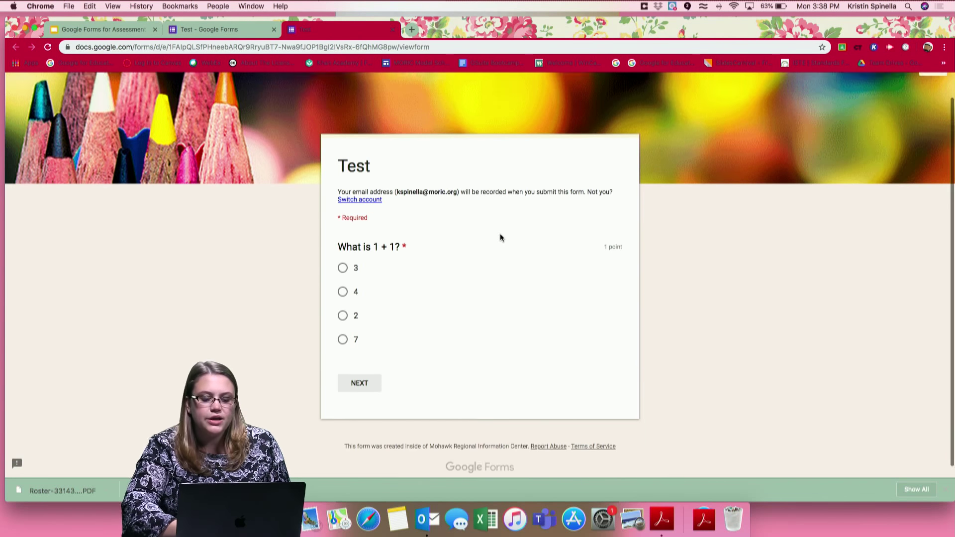
left_click(344, 306)
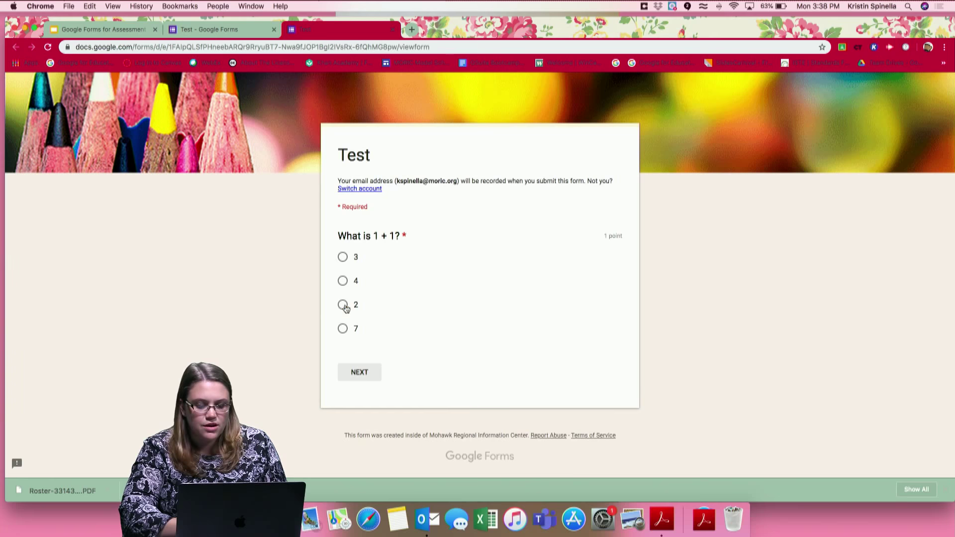
left_click(359, 372)
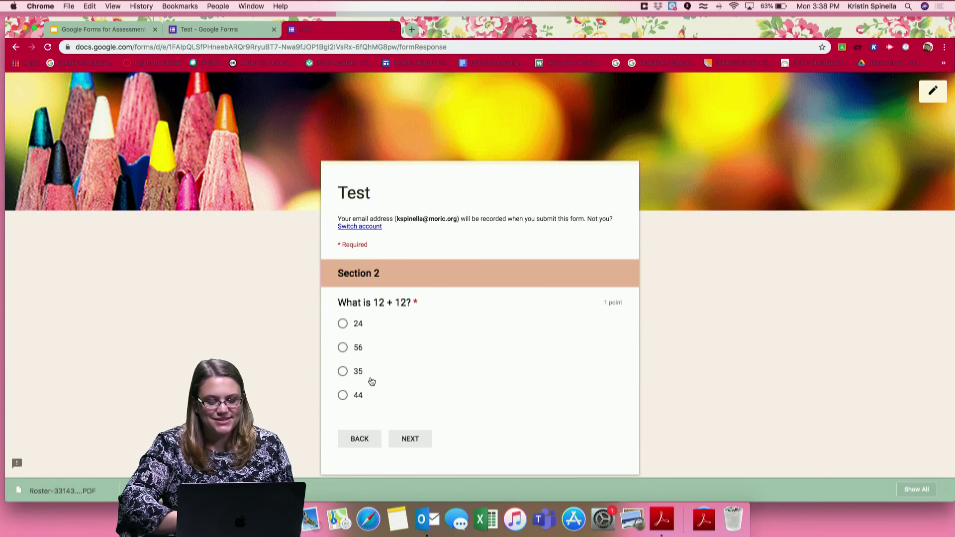
left_click(343, 324)
left_click(406, 437)
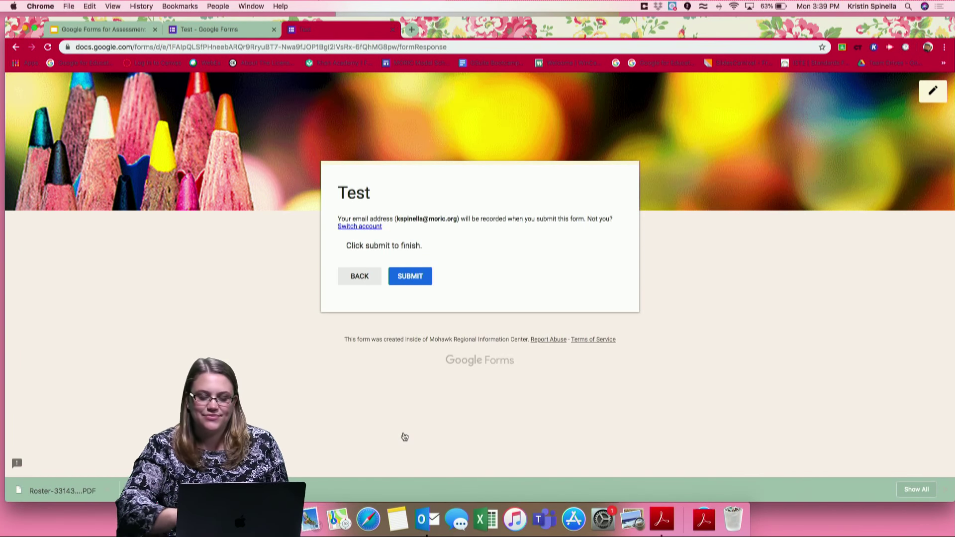
- Go back to "What is 1 + 1?", change its answer to 3 and continue to the next section
left_click(365, 269)
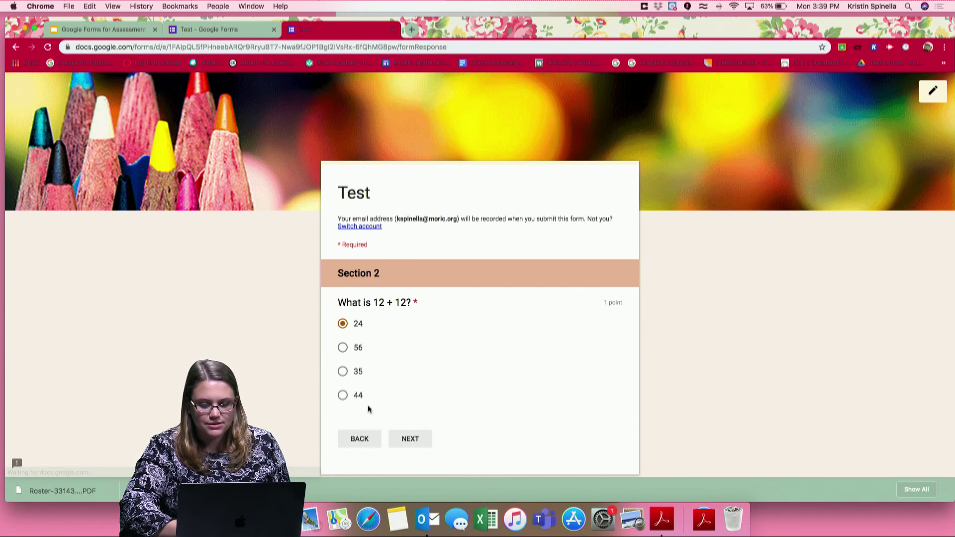
left_click(362, 444)
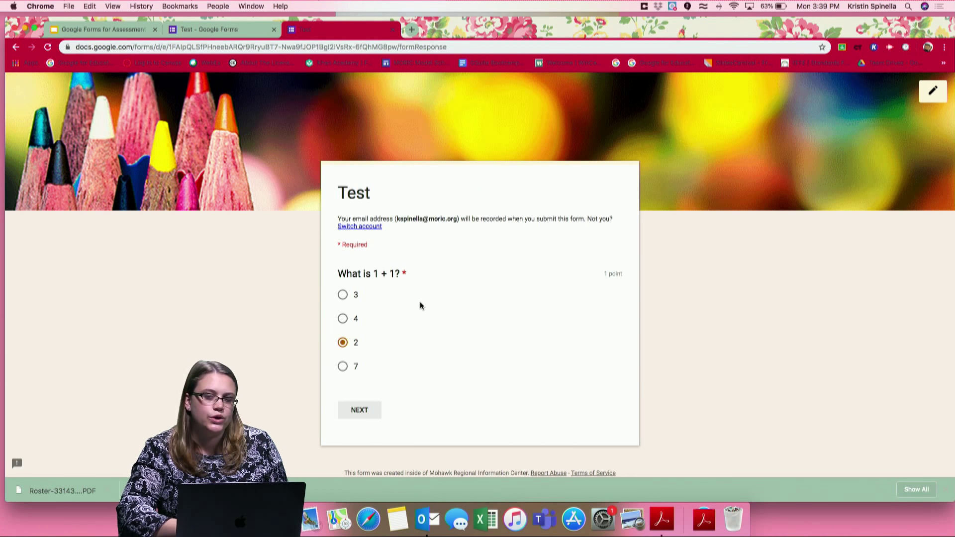
left_click(343, 294)
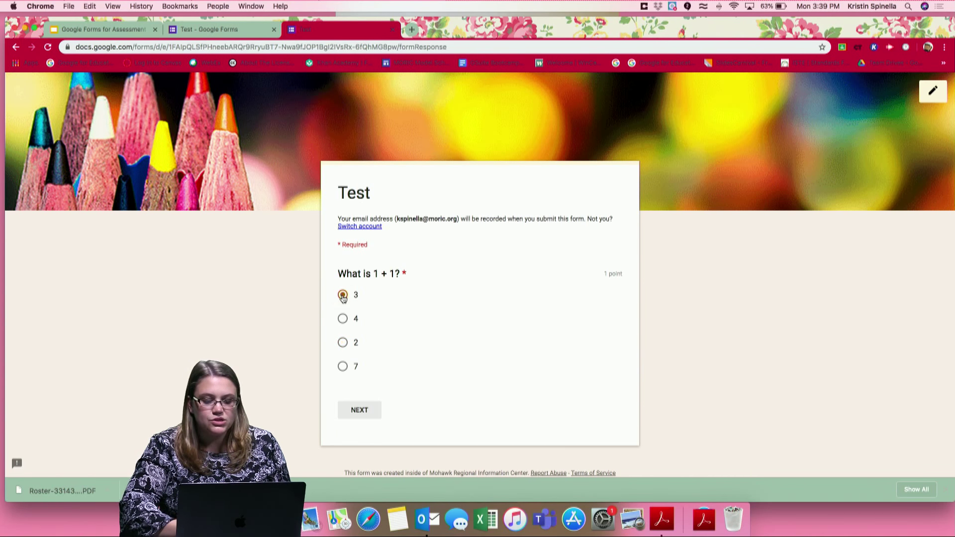
left_click(360, 411)
- Answer "What is 2 + 2?" in Section 3 with 4 and submit the quiz
scroll(380, 336, "down", 2)
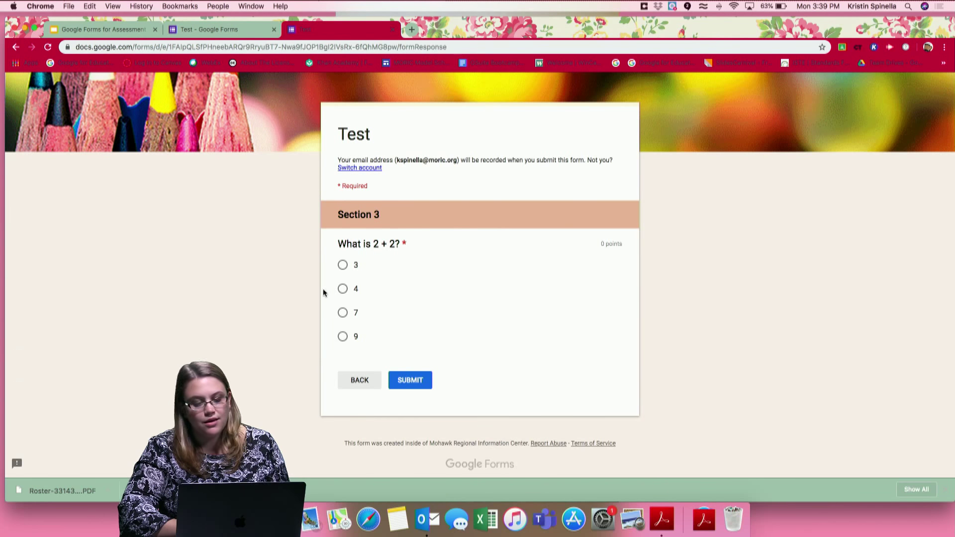
left_click(342, 288)
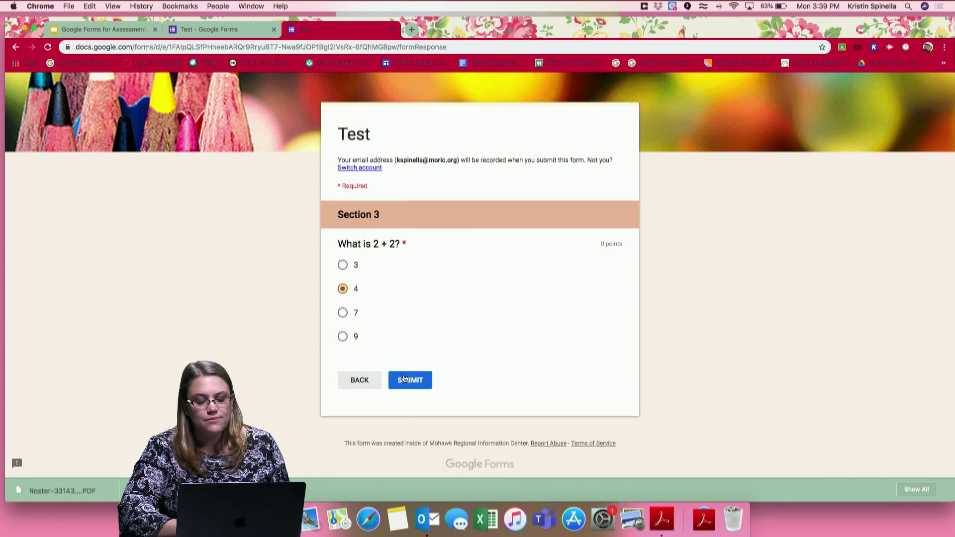
left_click(403, 379)
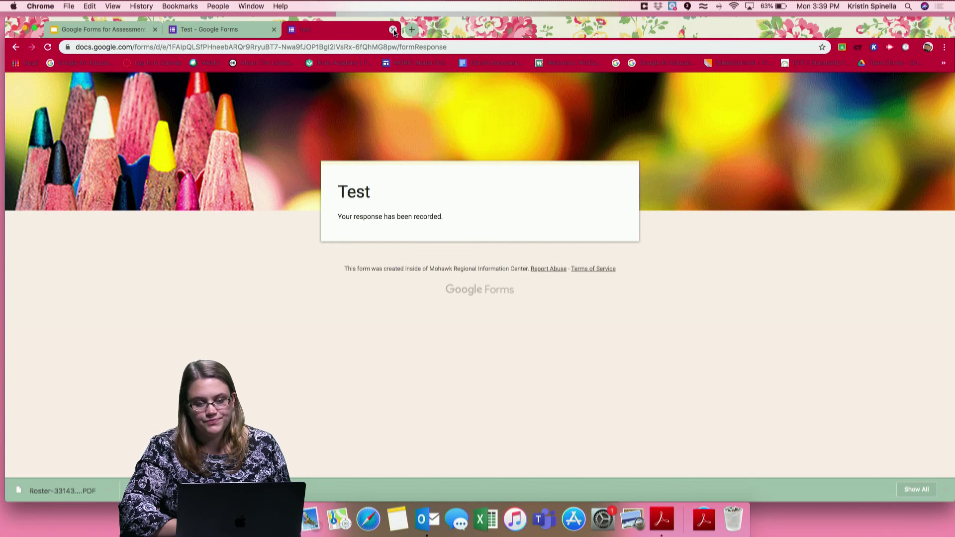
- Close the quiz preview and the form editor, and present the slides from "How to Branch in Google Forms"
left_click(393, 29)
left_click(274, 29)
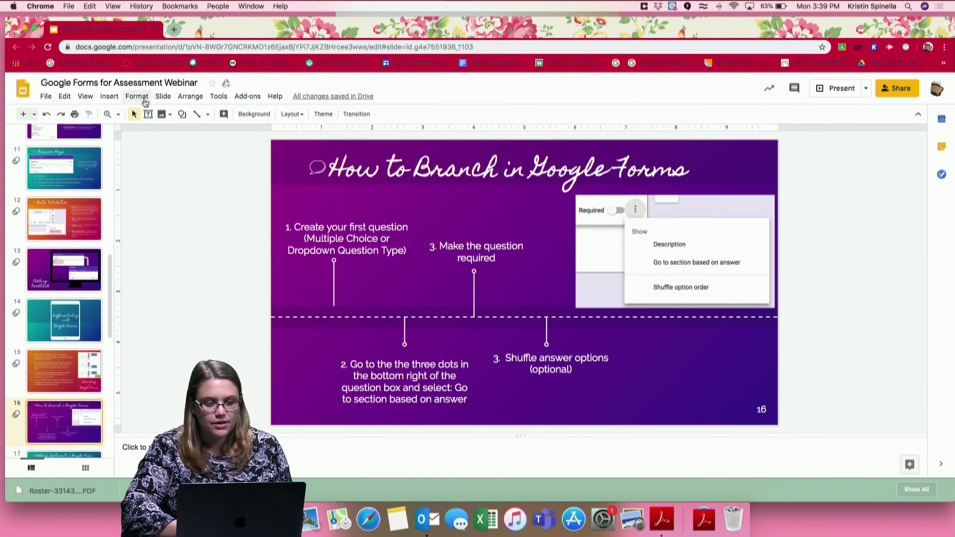
left_click(830, 88)
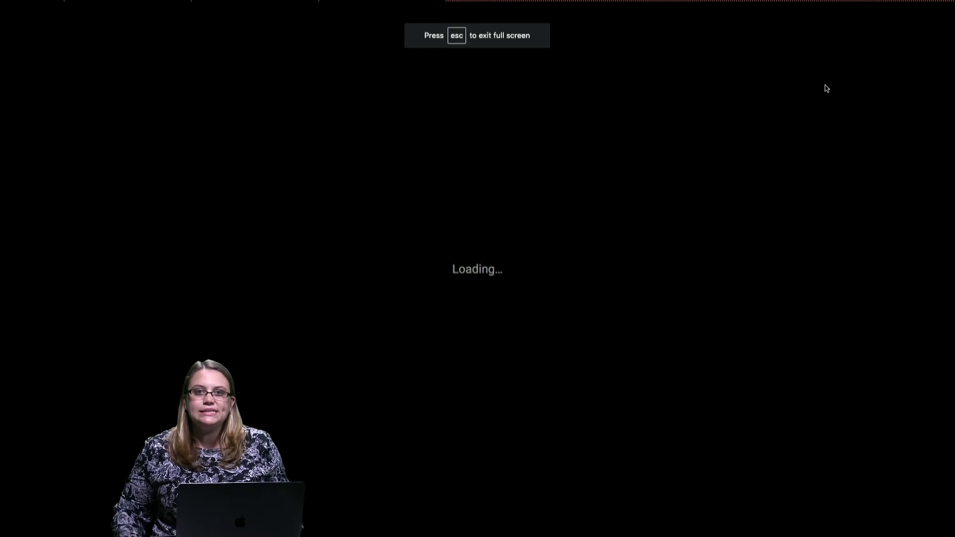
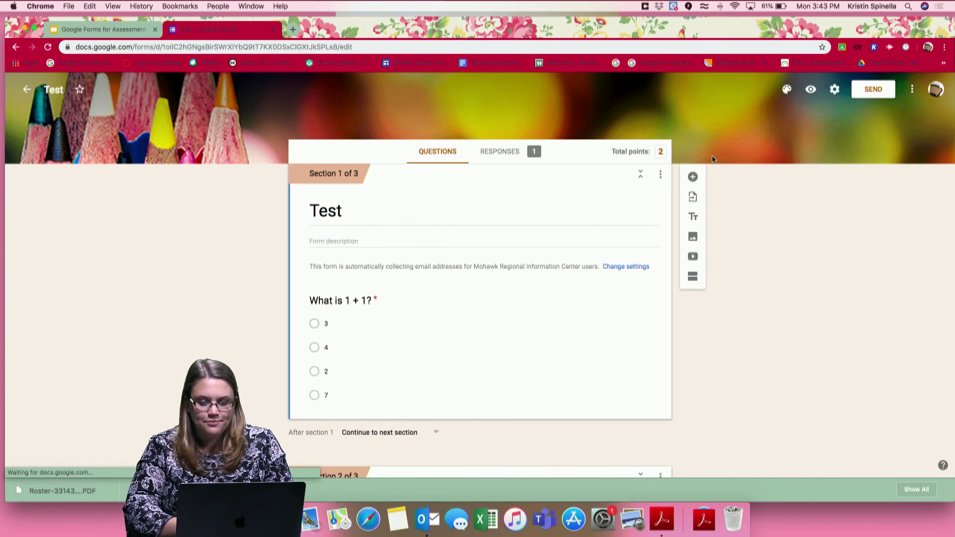
- Review the email sending options and collaborator sharing settings, including the invite permission, and close them without inviting anyone
left_click(881, 92)
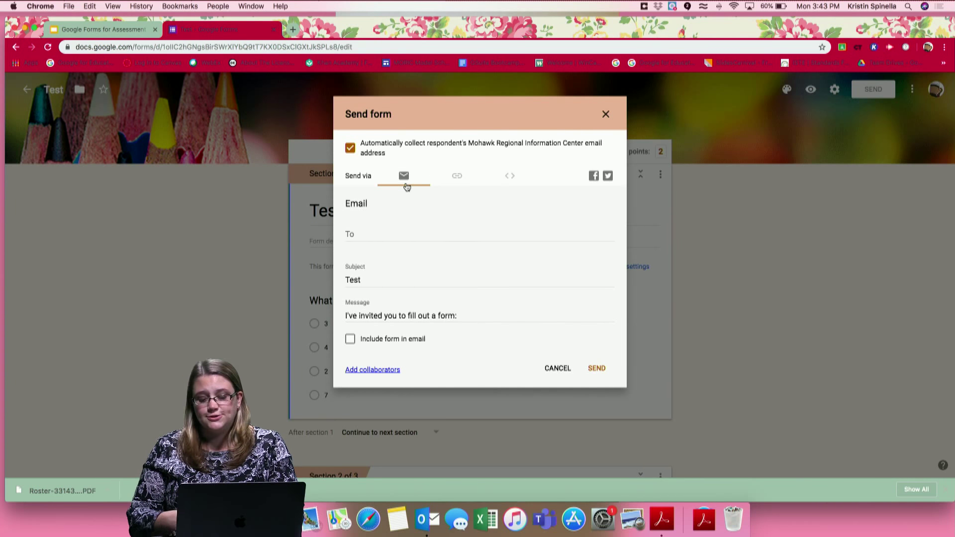
scroll(406, 186, "down", 1)
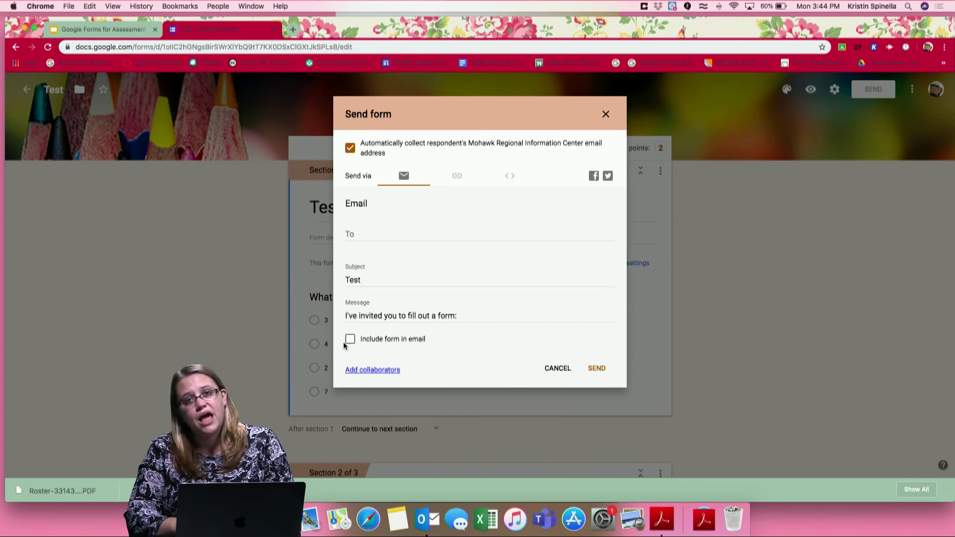
left_click(364, 371)
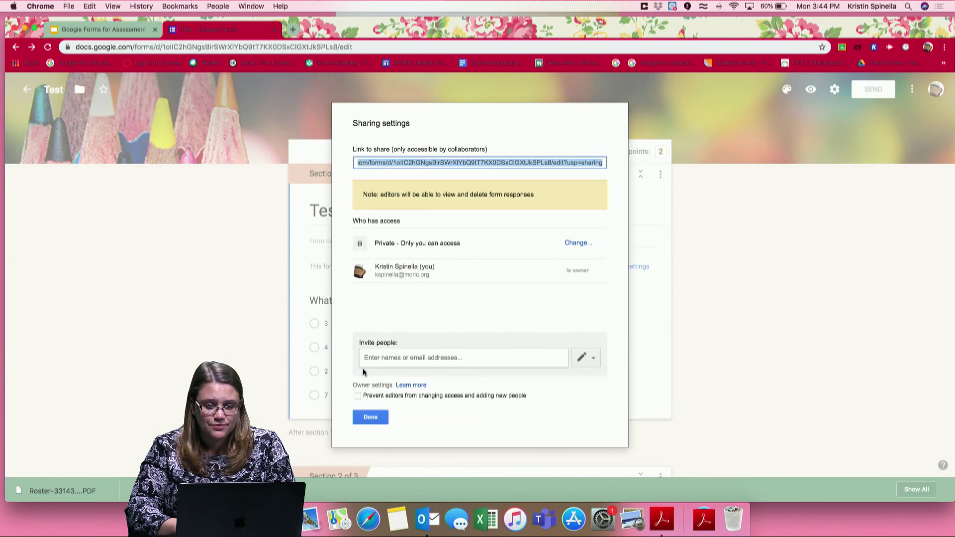
left_click(416, 358)
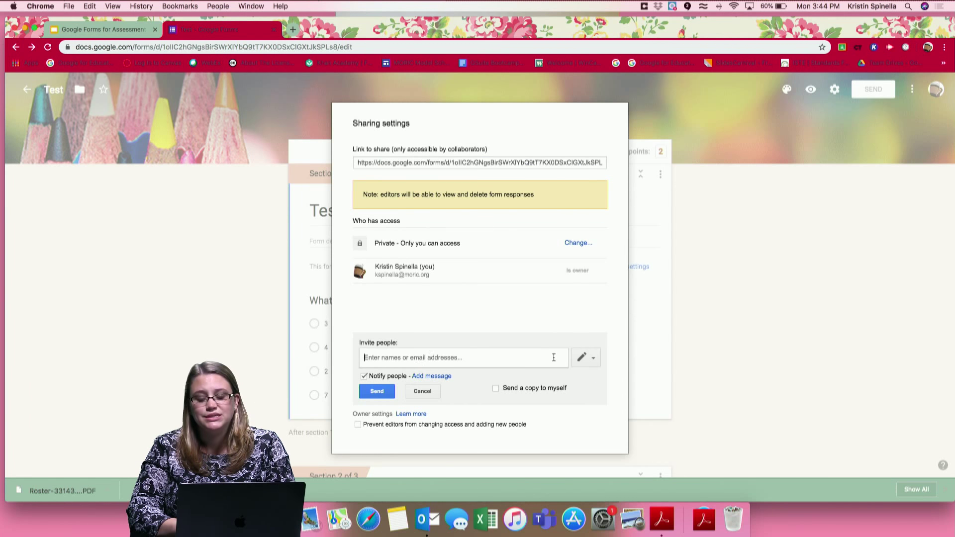
left_click(593, 358)
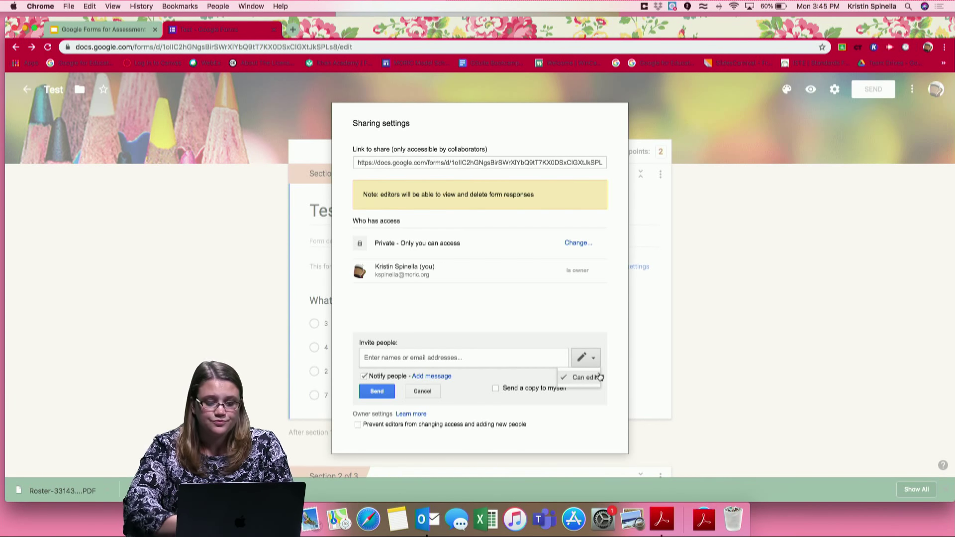
left_click(419, 392)
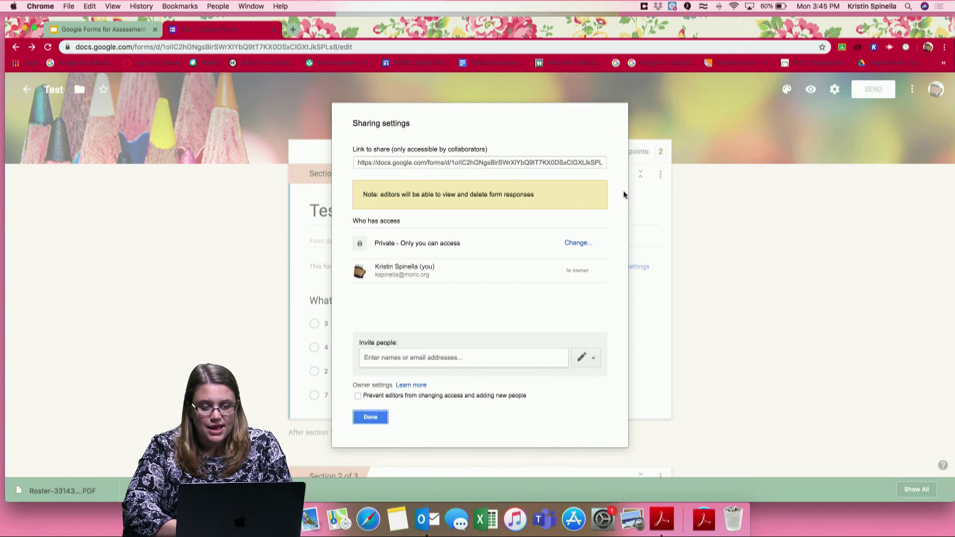
left_click(371, 417)
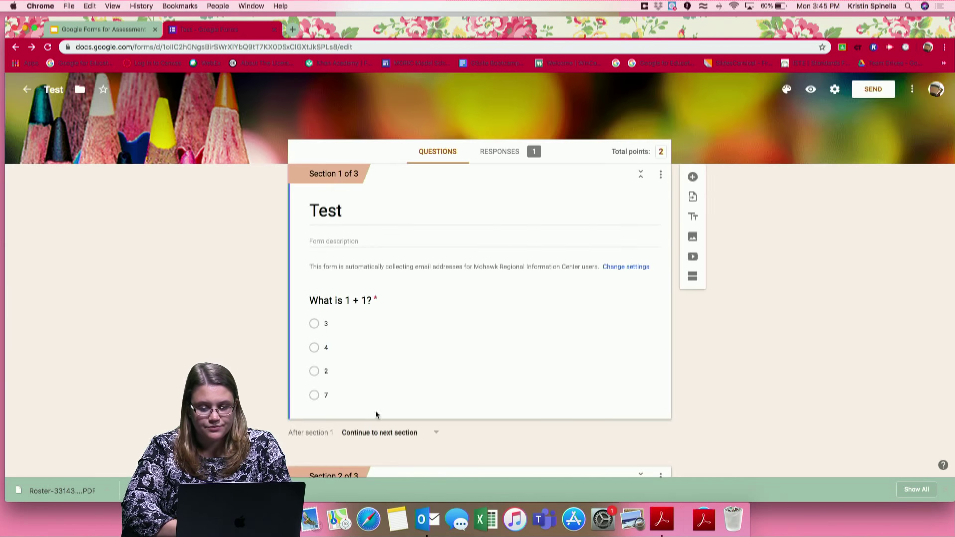
- Show the form's shareable link with a shortened URL and its embed HTML option, and cancel without sending
left_click(870, 92)
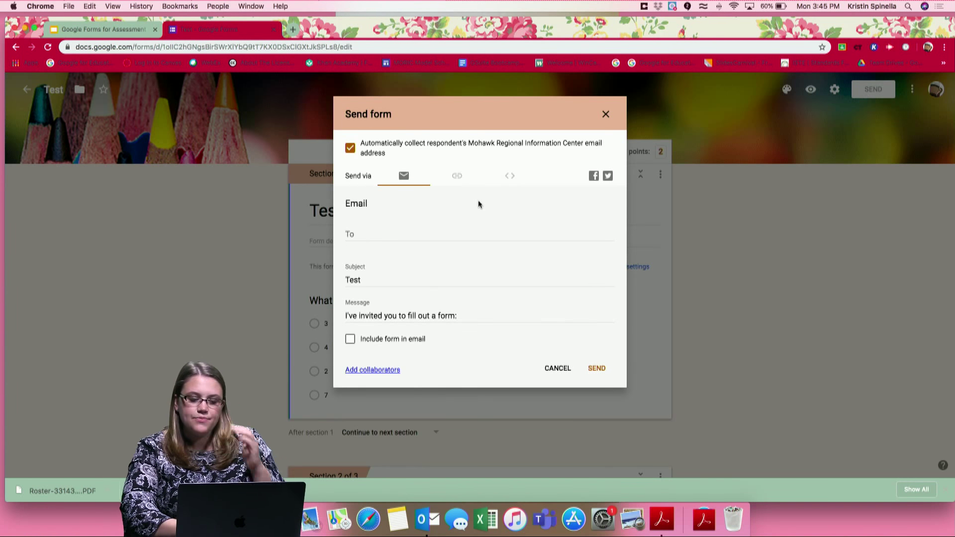
left_click(454, 177)
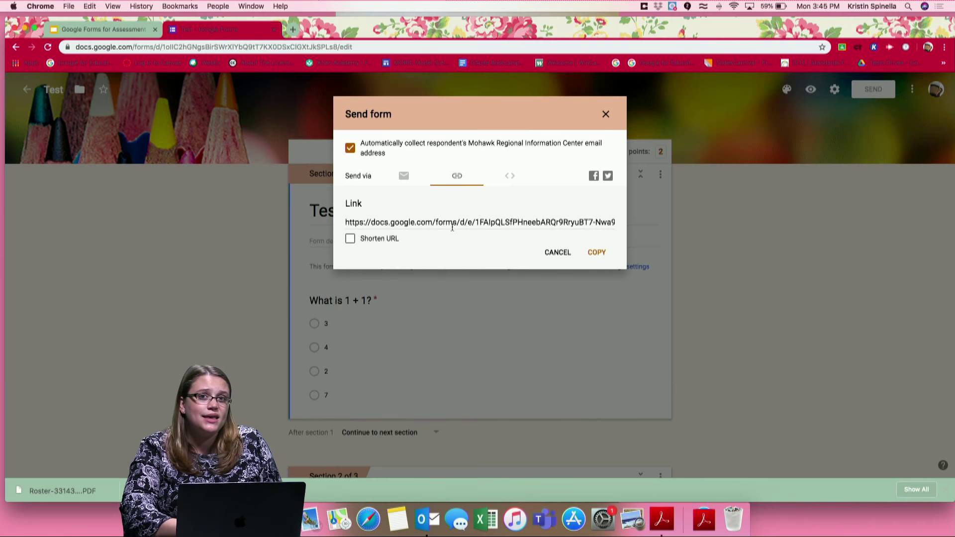
left_click(452, 222)
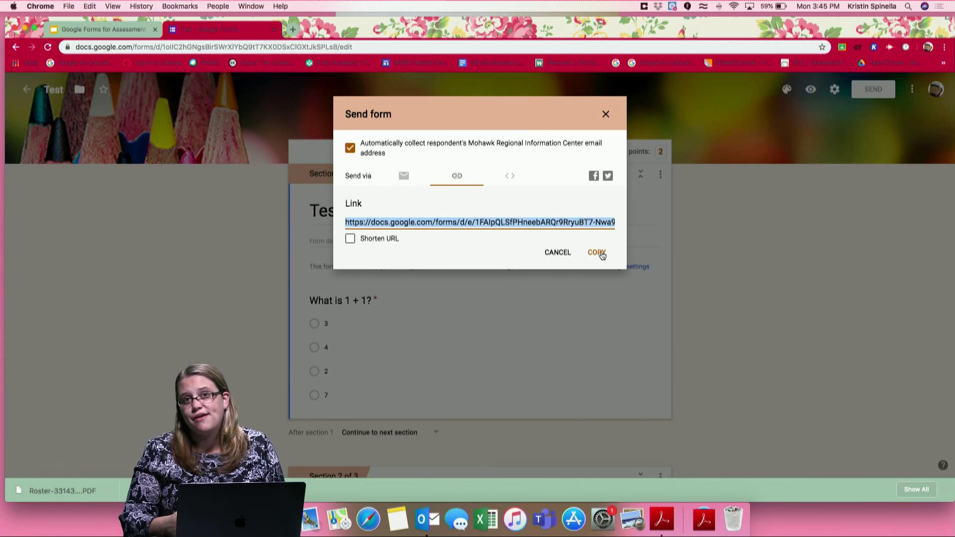
left_click(350, 239)
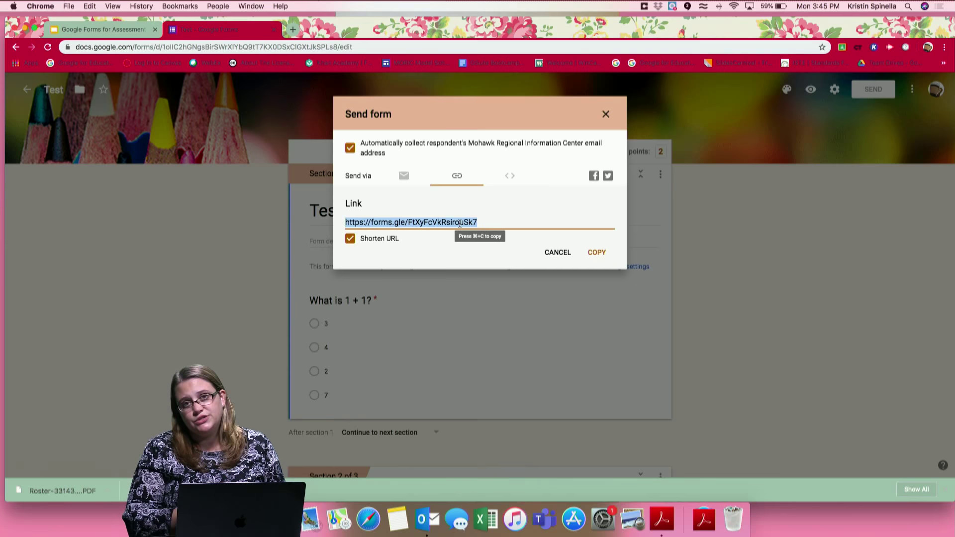
left_click(509, 179)
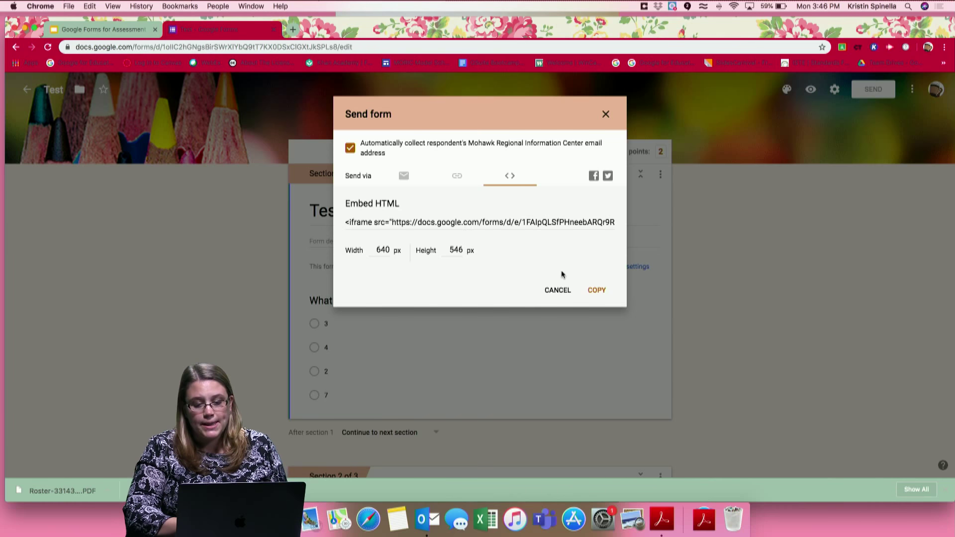
left_click(558, 290)
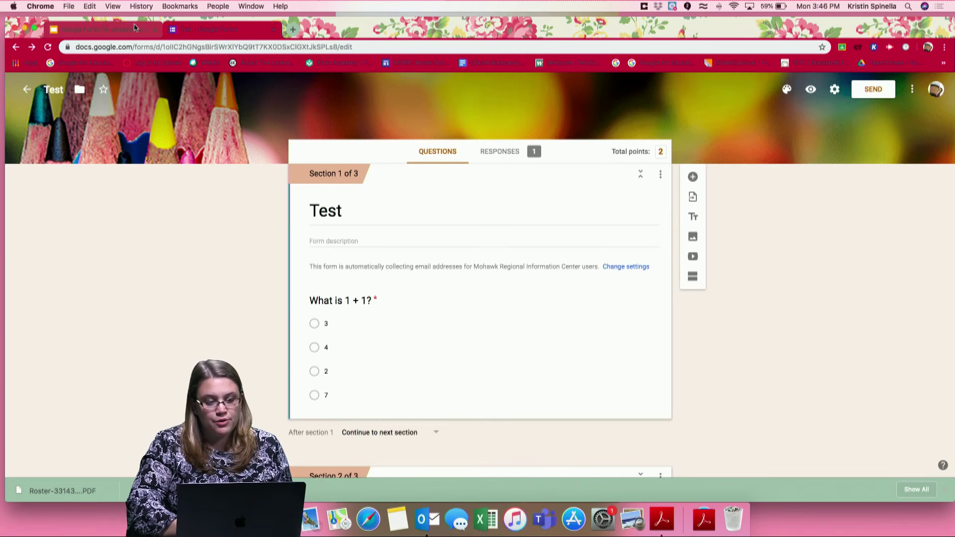
- Switch to the webinar slides, present from "Sharing Your Form" to "Summary of Form Responses", and exit the slideshow
left_click(122, 29)
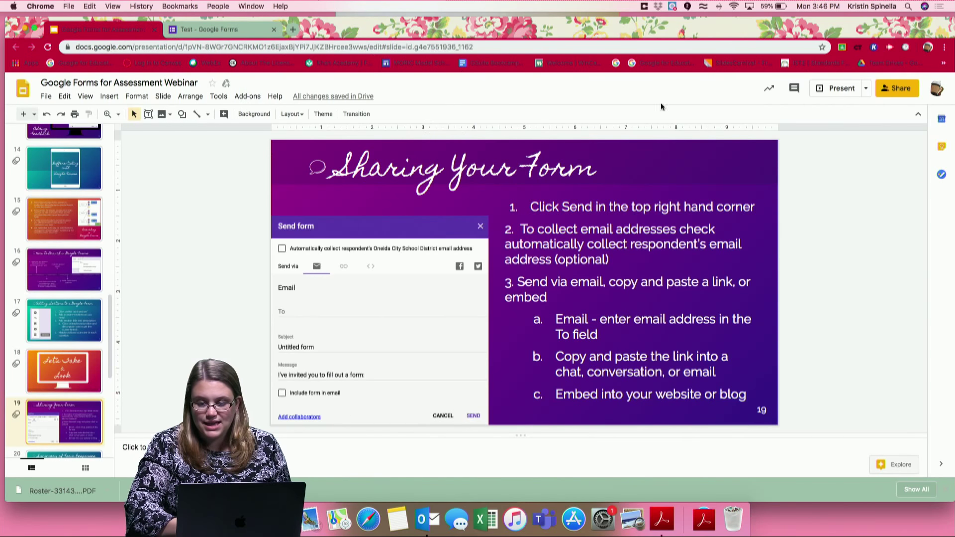
left_click(842, 90)
key("Right")
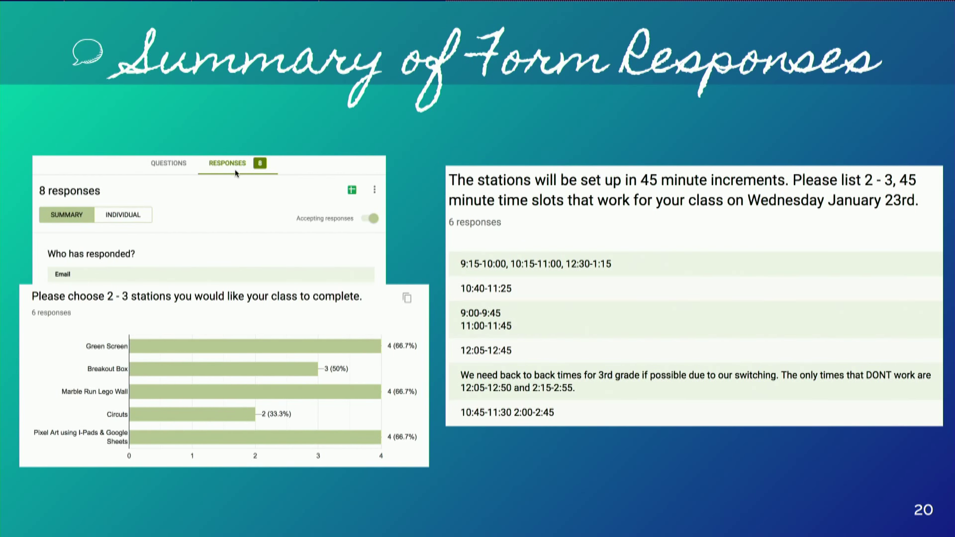
key("Escape")
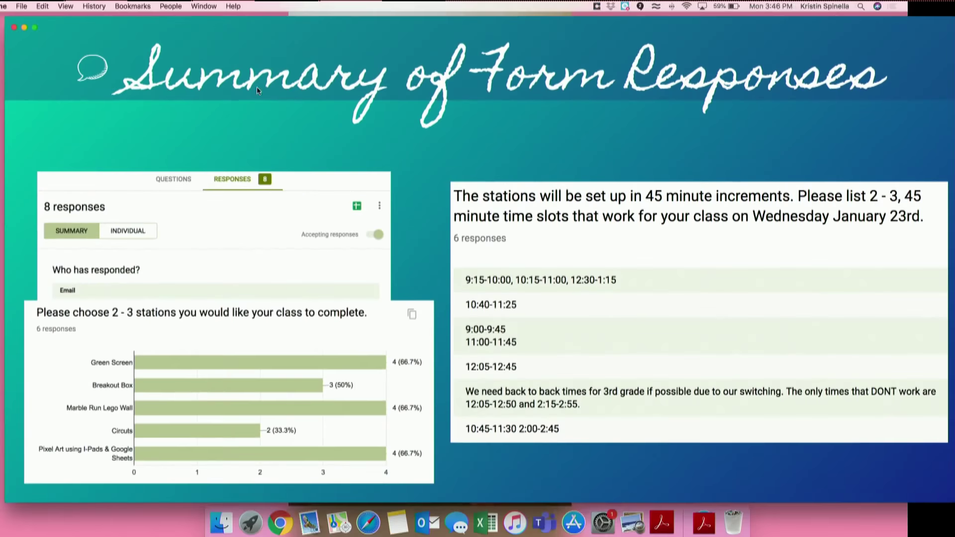
- Switch back to the Test form and open its response summary
left_click(250, 35)
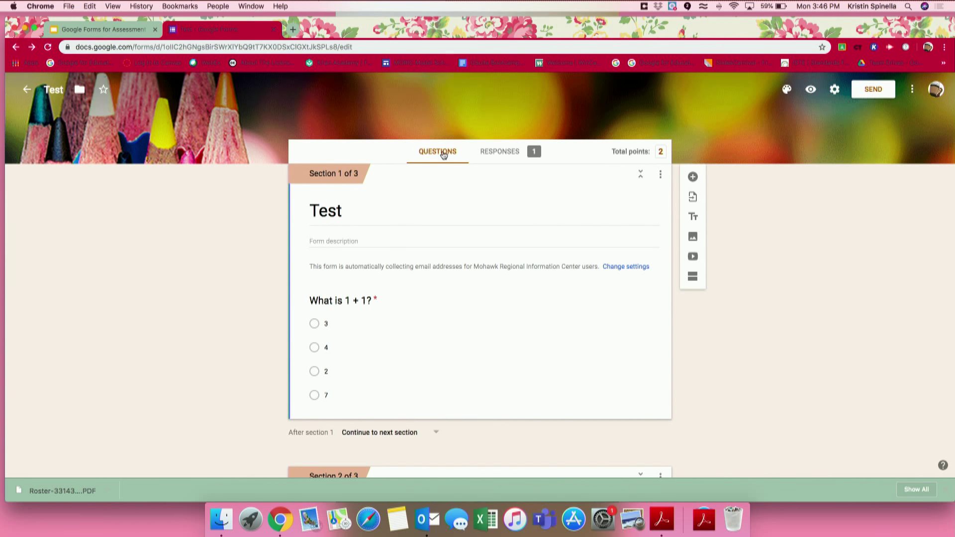
left_click(507, 154)
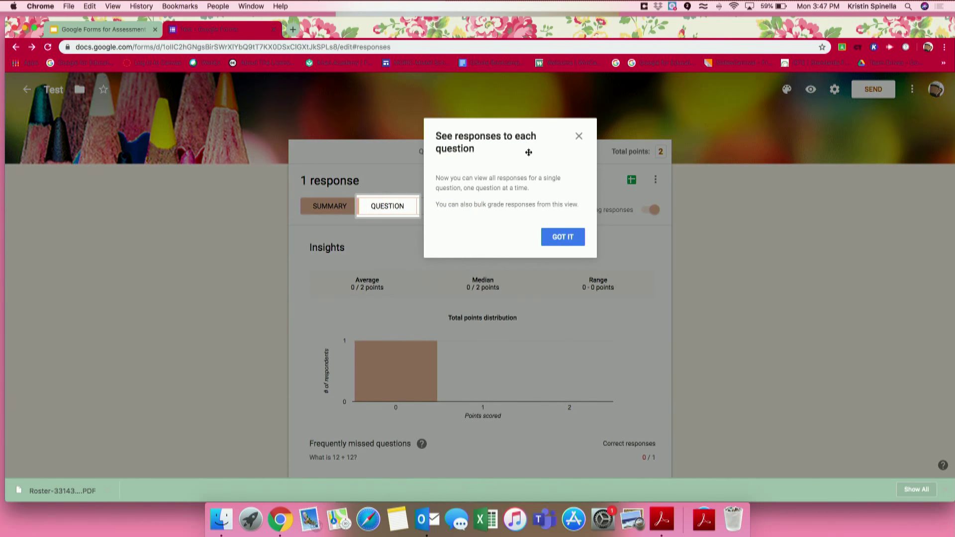